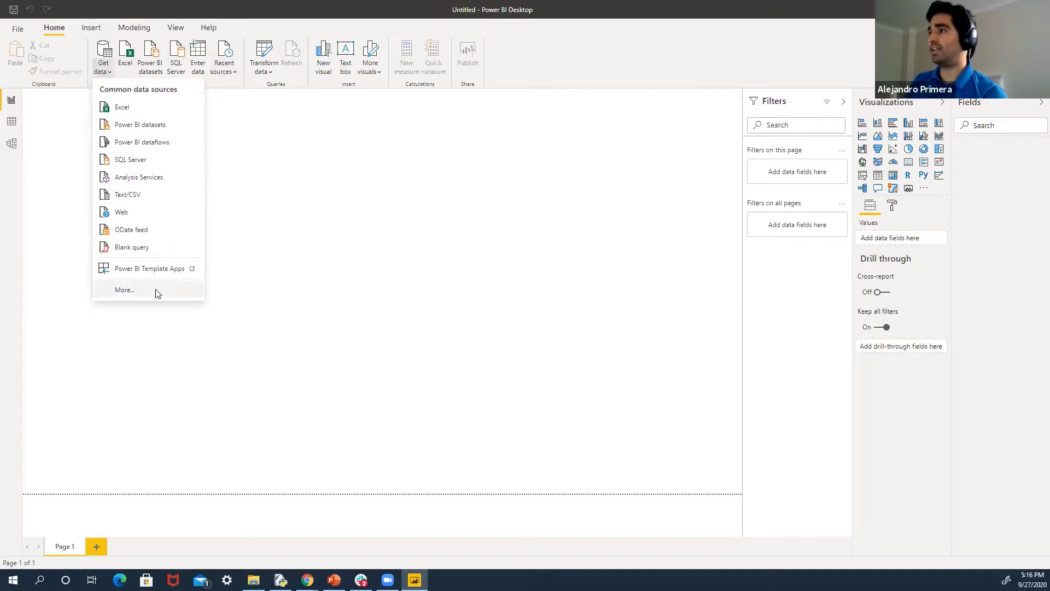
Start a PostgreSQL database connection from the full list of data sources and set the server to localhost
click(153, 292)
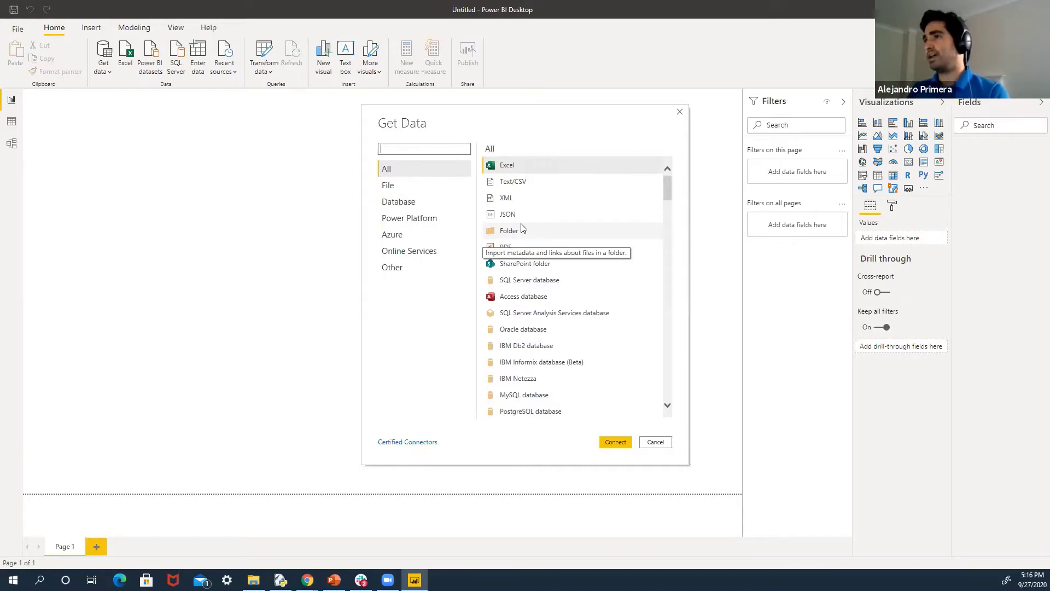
scroll(526, 236, down, 5)
scroll(576, 263, up, 5)
scroll(578, 270, down, 4)
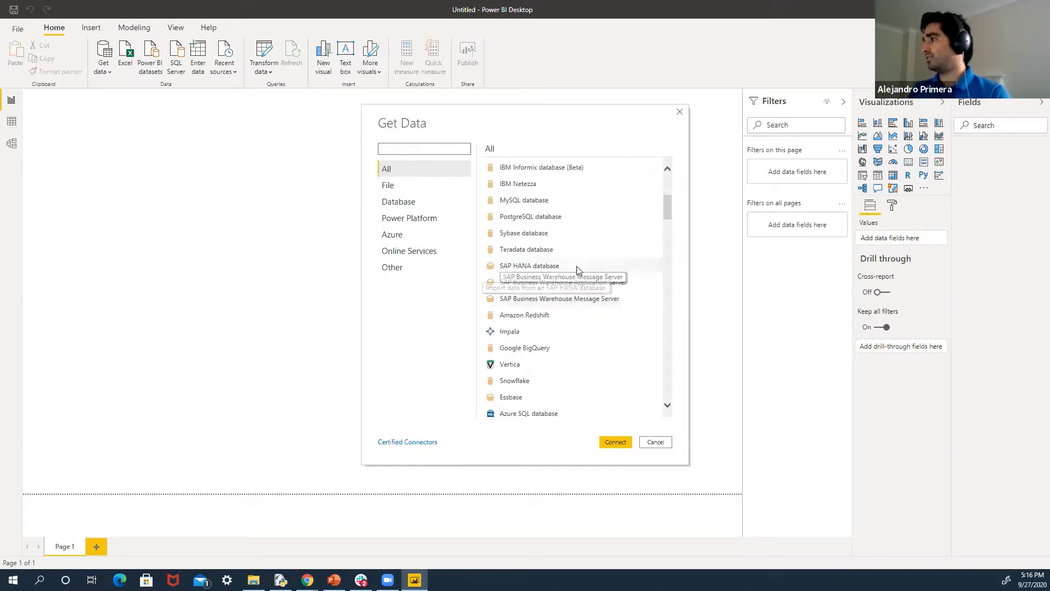
scroll(578, 270, down, 10)
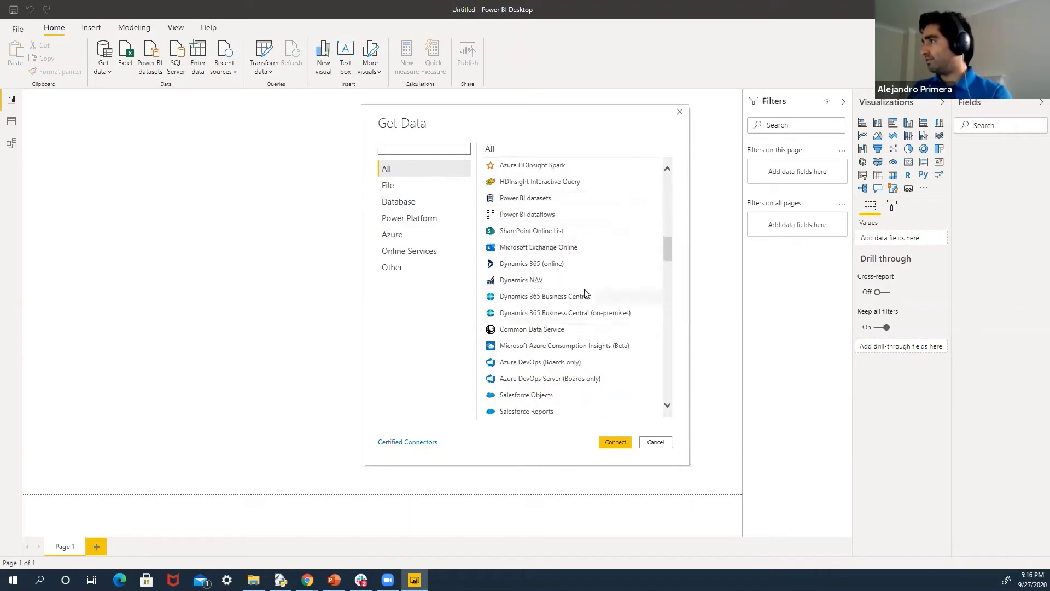
scroll(610, 262, up, 7)
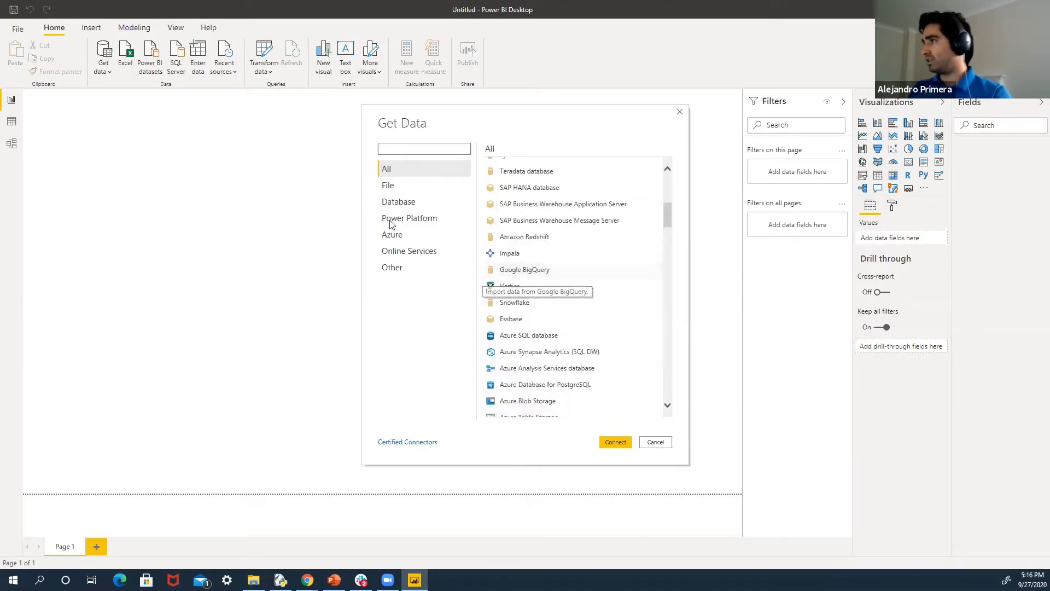
click(427, 203)
scroll(579, 257, up, 6)
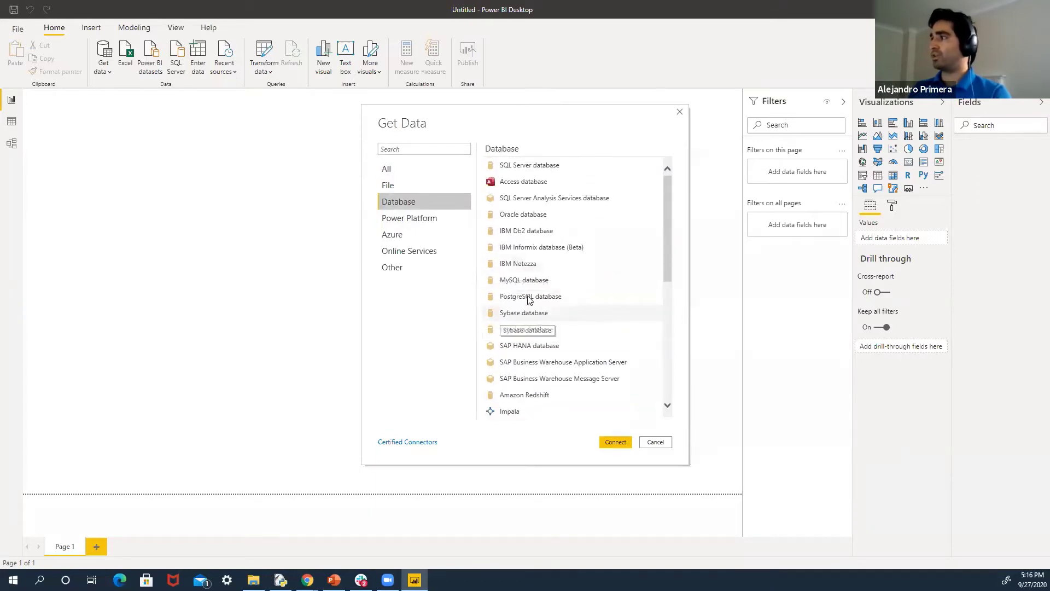
click(528, 298)
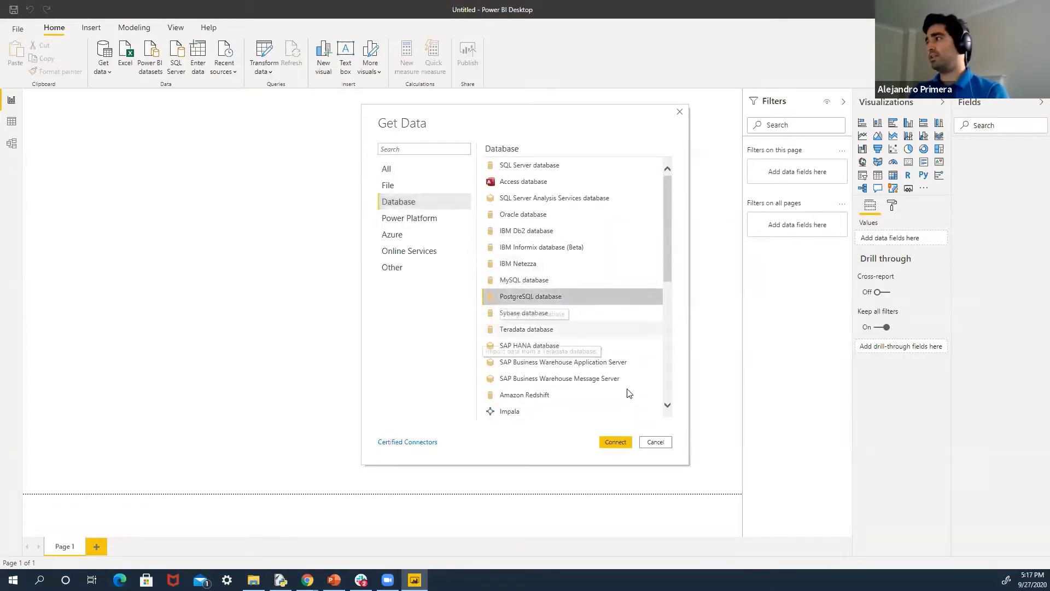
click(617, 444)
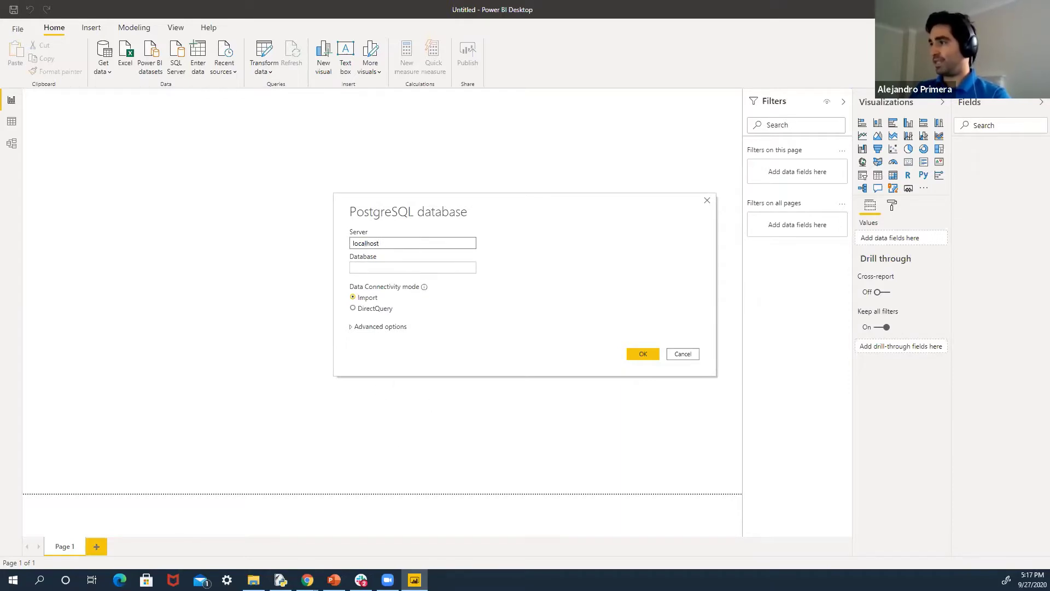
Switch to the JupyterLab notebook and examine the PostgreSQL engine string in the Query DB section
mouse_move(307, 580)
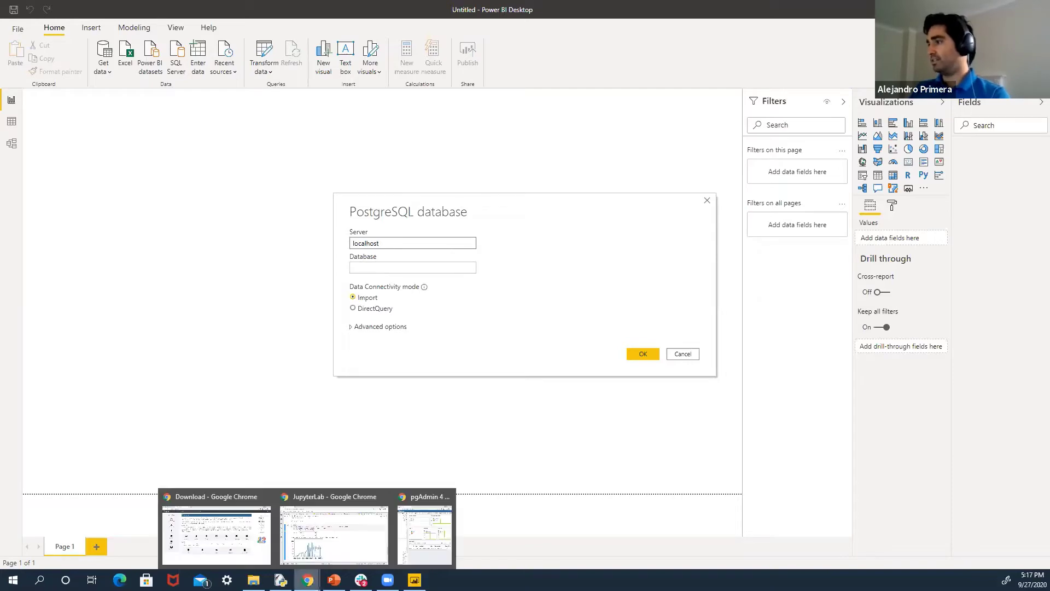
click(344, 540)
scroll(498, 356, up, 15)
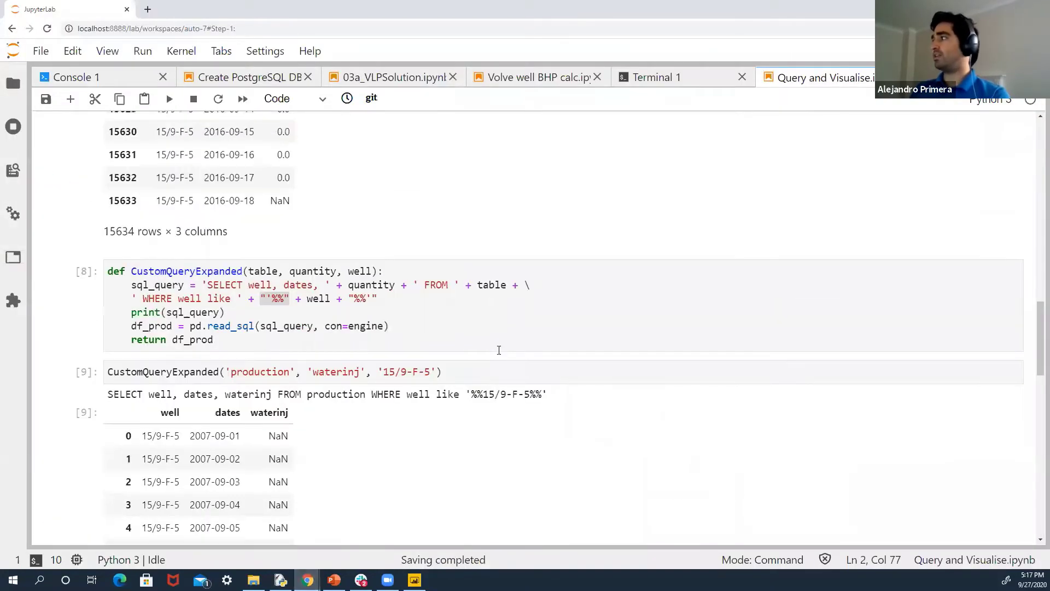
scroll(490, 353, up, 2)
scroll(276, 246, down, 4)
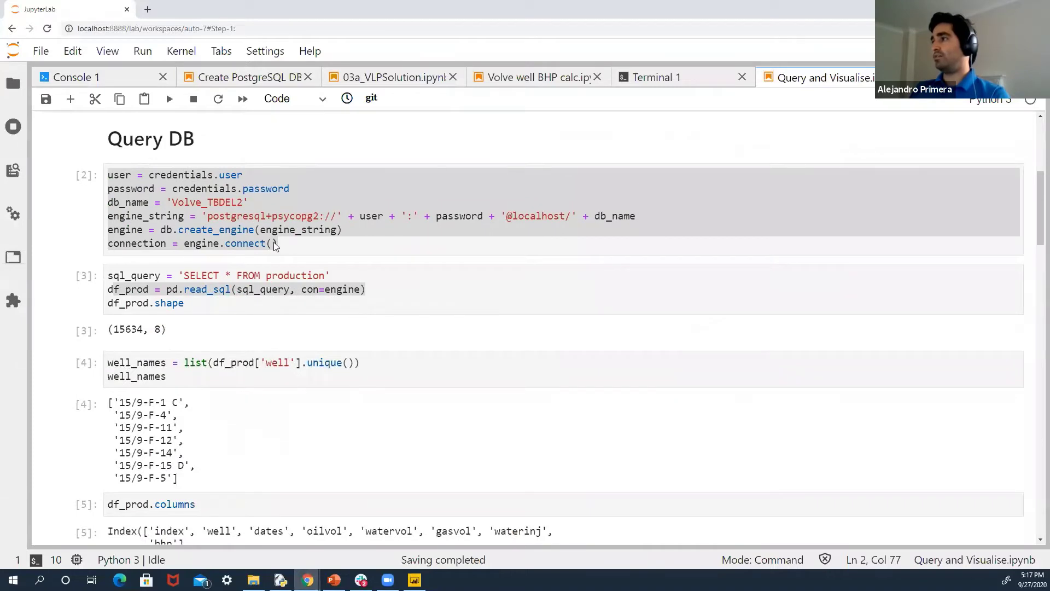
click(150, 216)
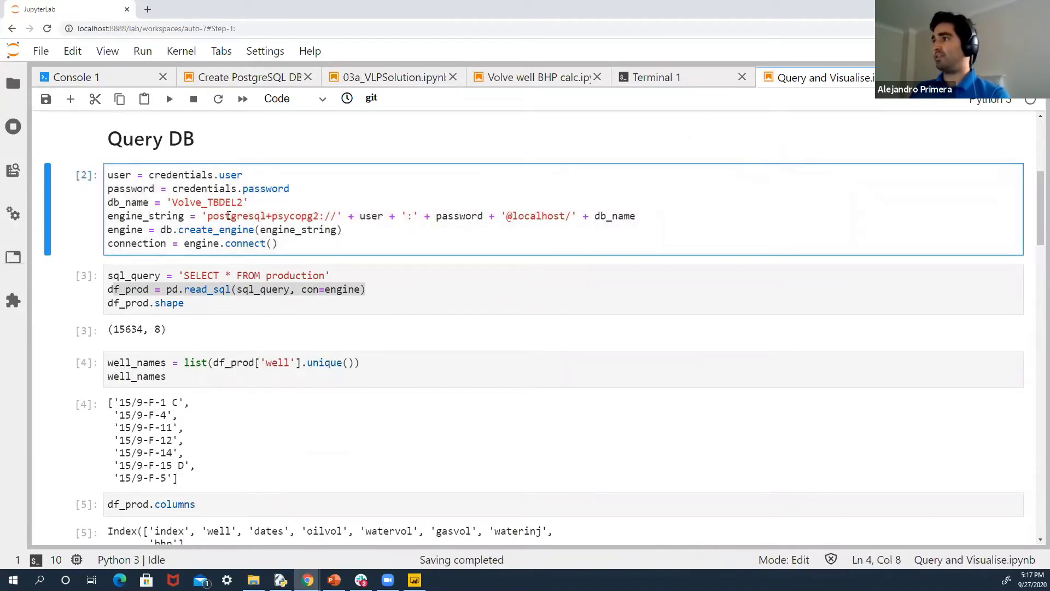
double_click(229, 216)
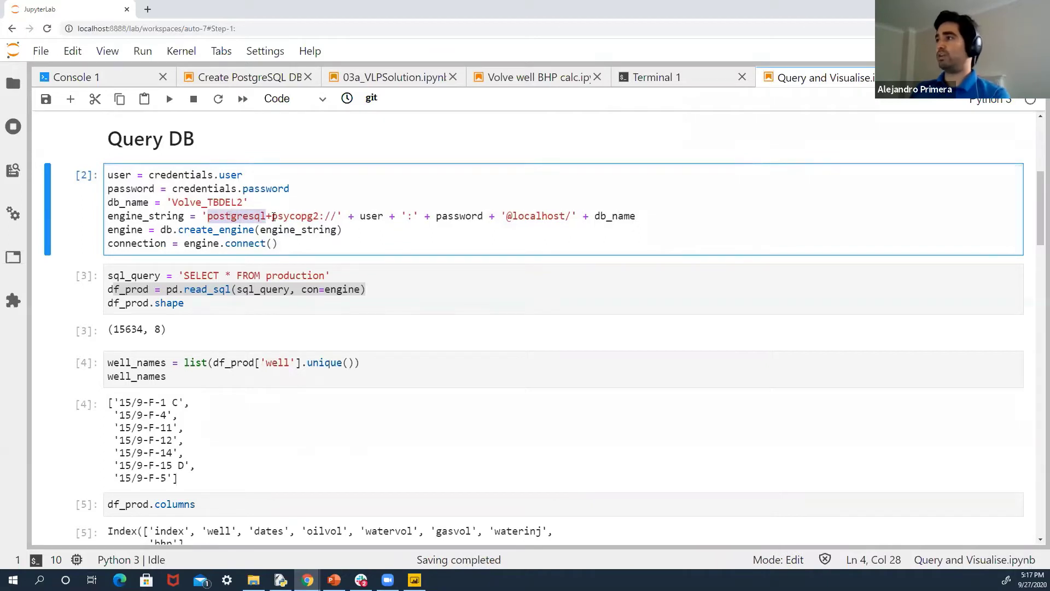
double_click(288, 215)
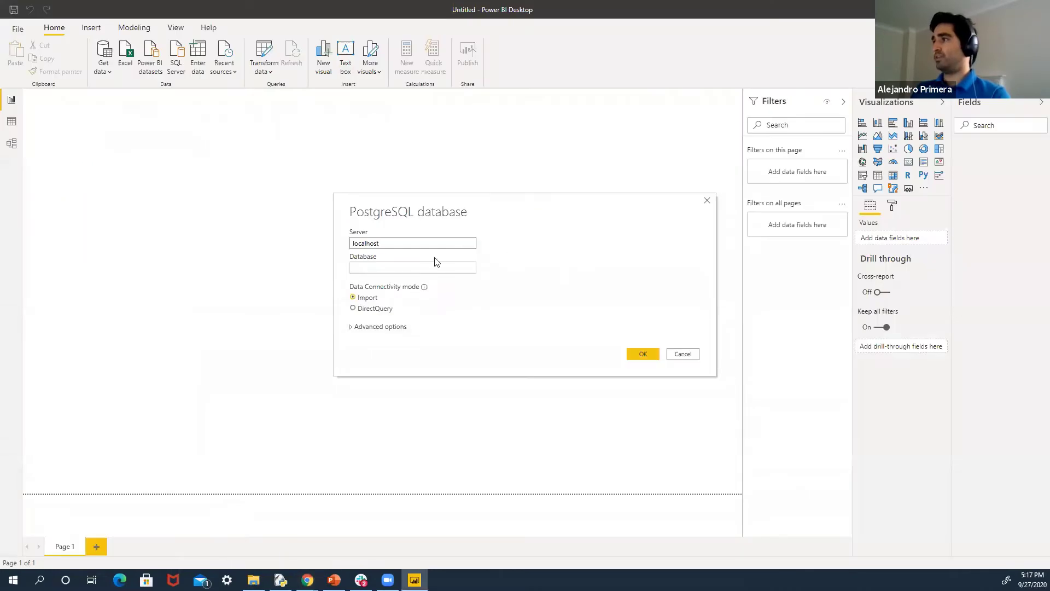
Back in Power BI Desktop, connect to the Volve_PEG database in DirectQuery mode
click(383, 262)
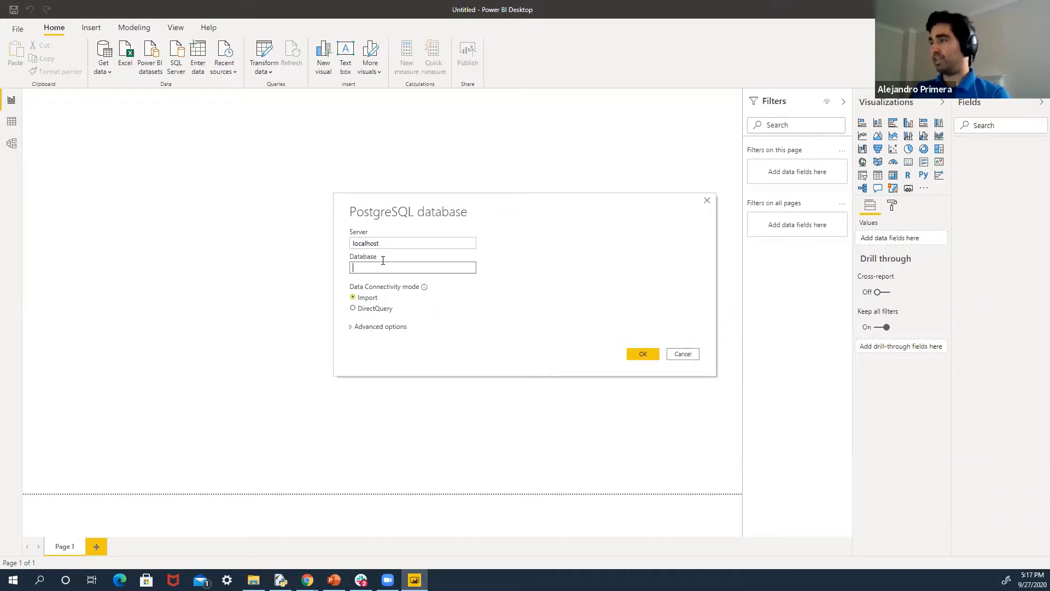
text(Vo)
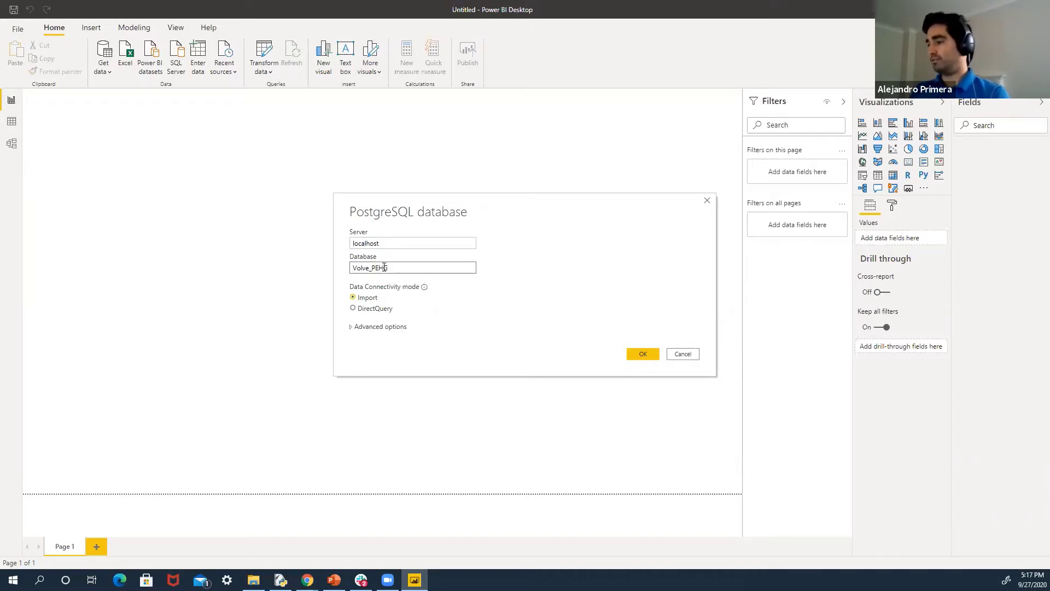
text(lve_PE)
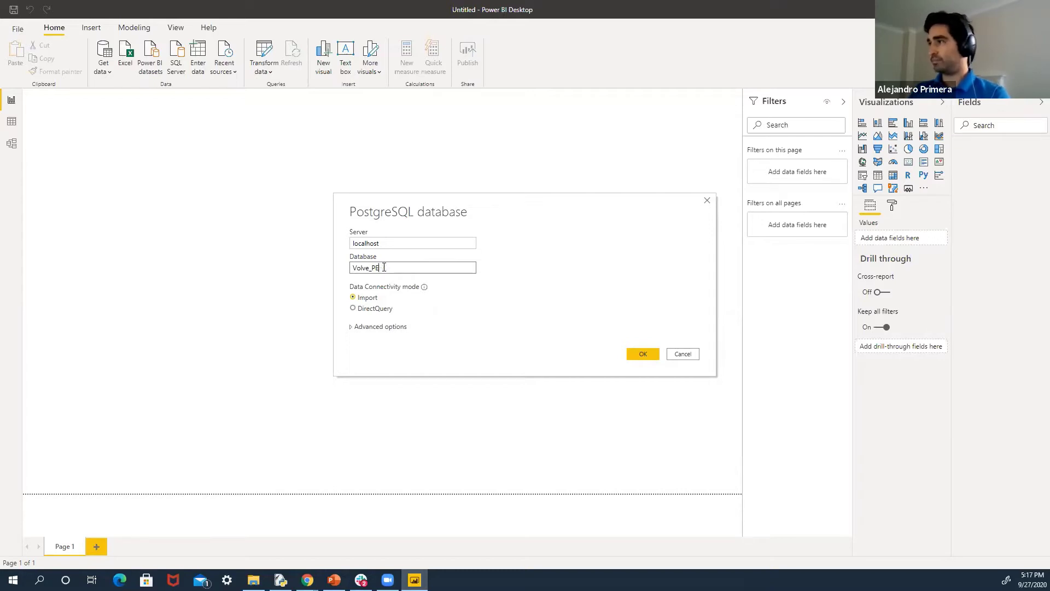
text(G)
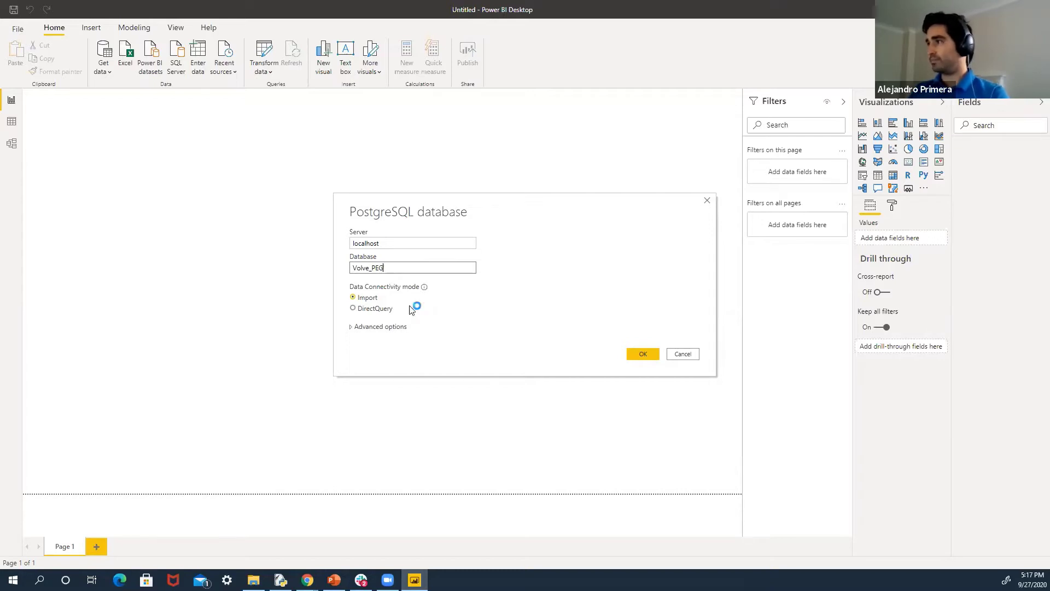
click(361, 311)
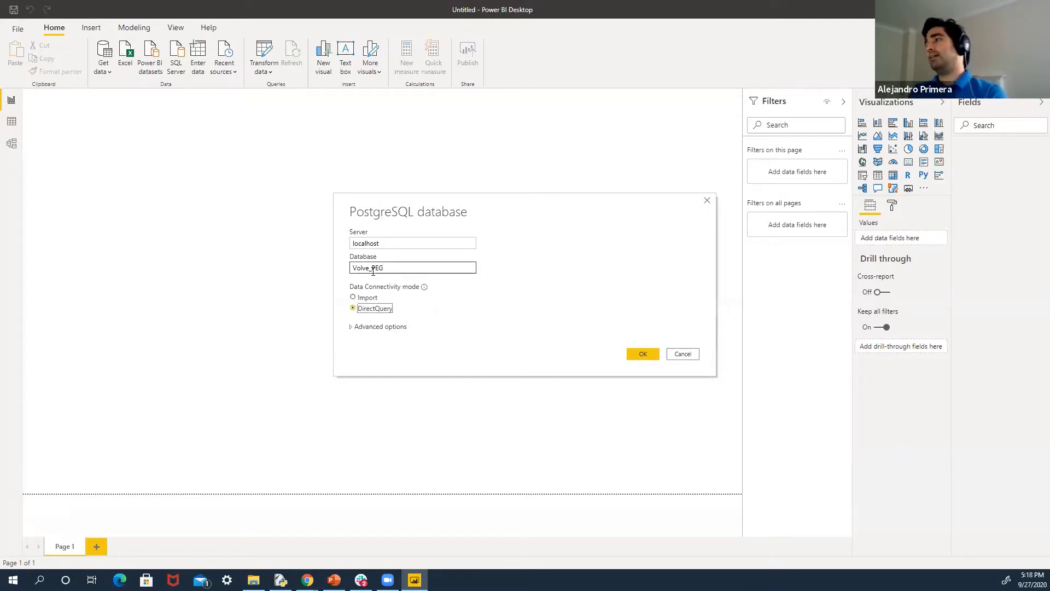
click(641, 355)
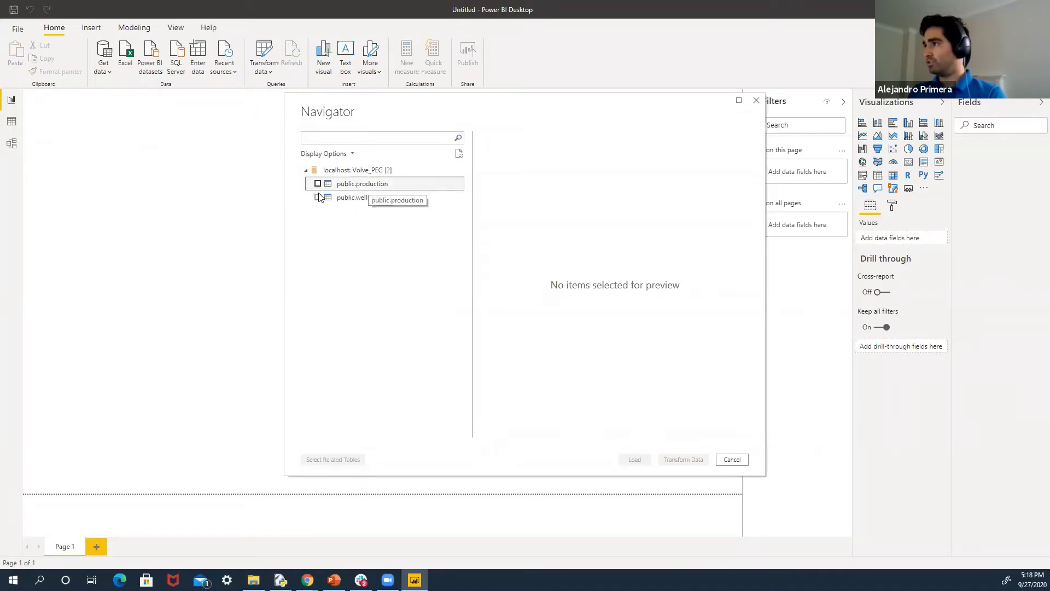
Select the public.wellmeta and public.production tables, preview the production columns and load both tables
click(336, 198)
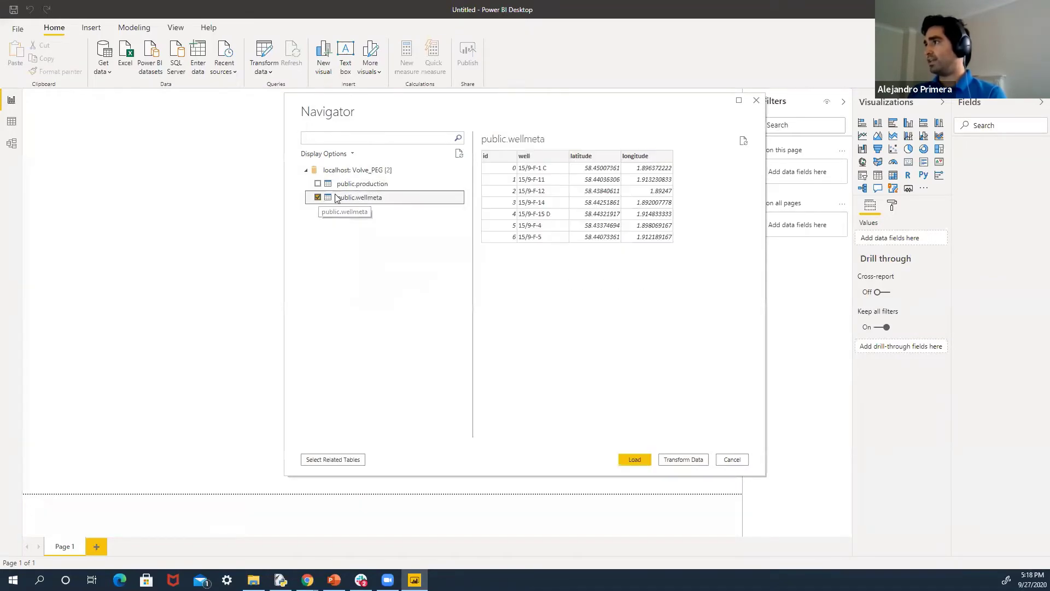
click(318, 184)
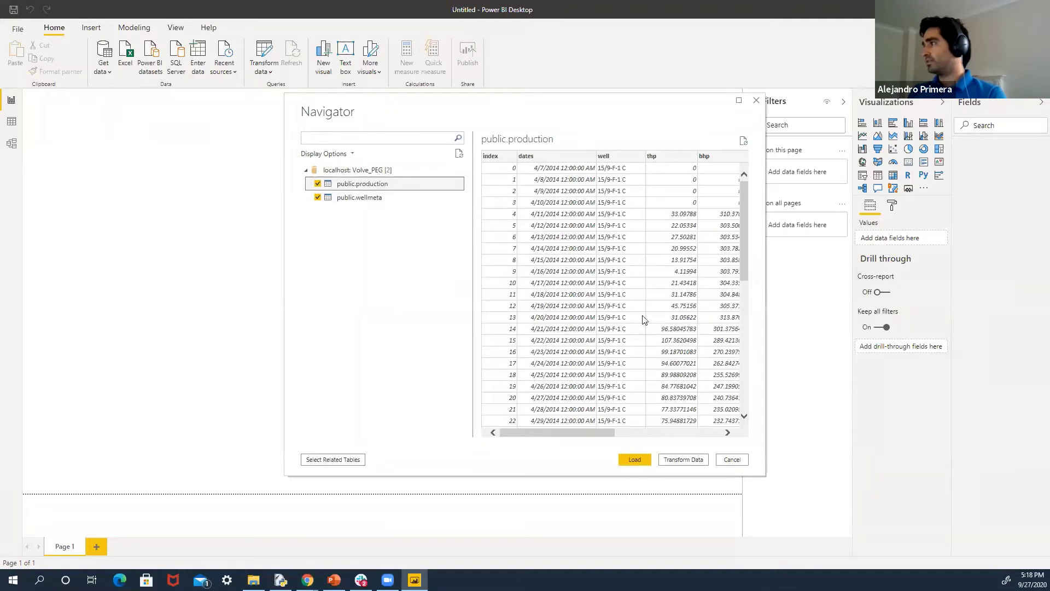
drag(590, 432, 718, 432)
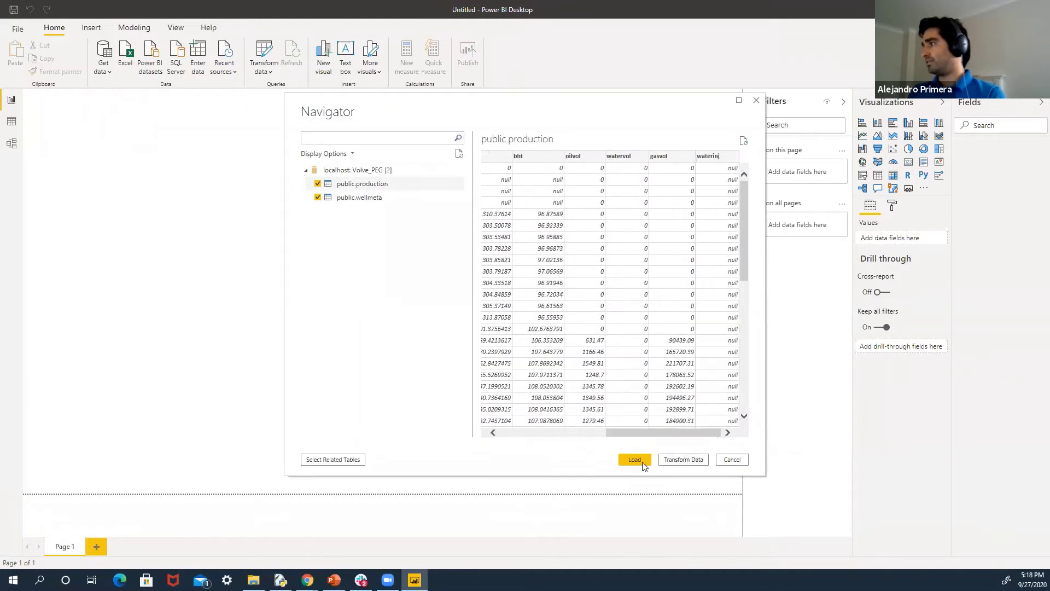
click(635, 460)
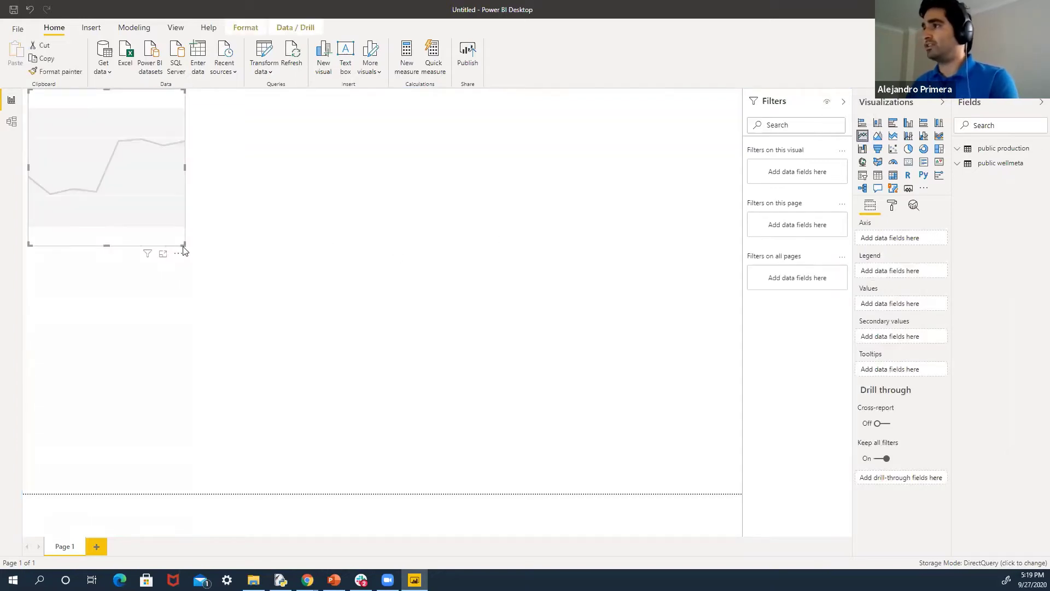
Build an enlarged line chart from public production with oilvol as values, dates as axis and well as legend
drag(183, 244, 324, 283)
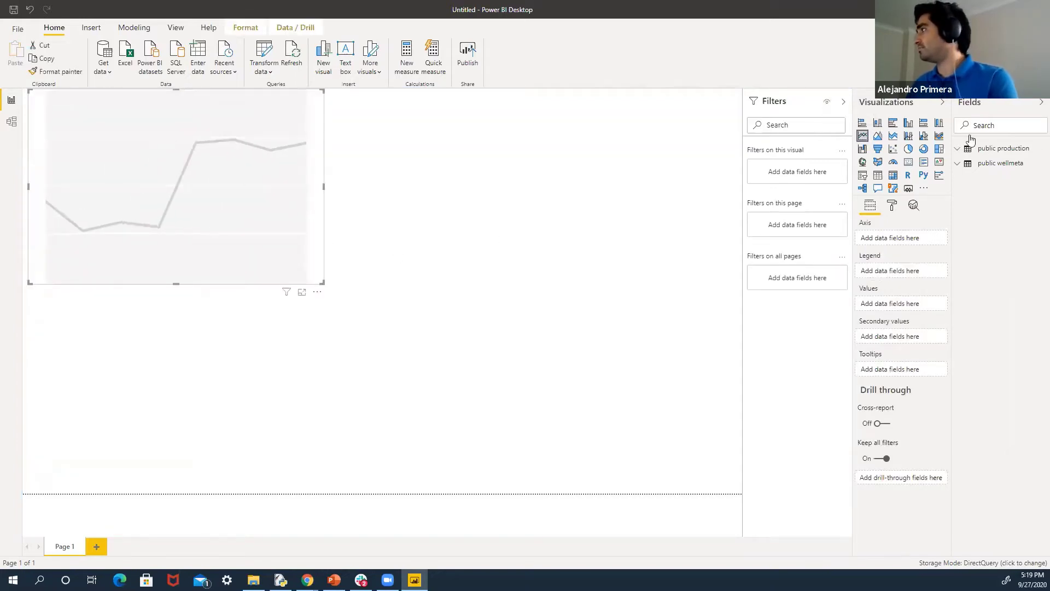
click(963, 152)
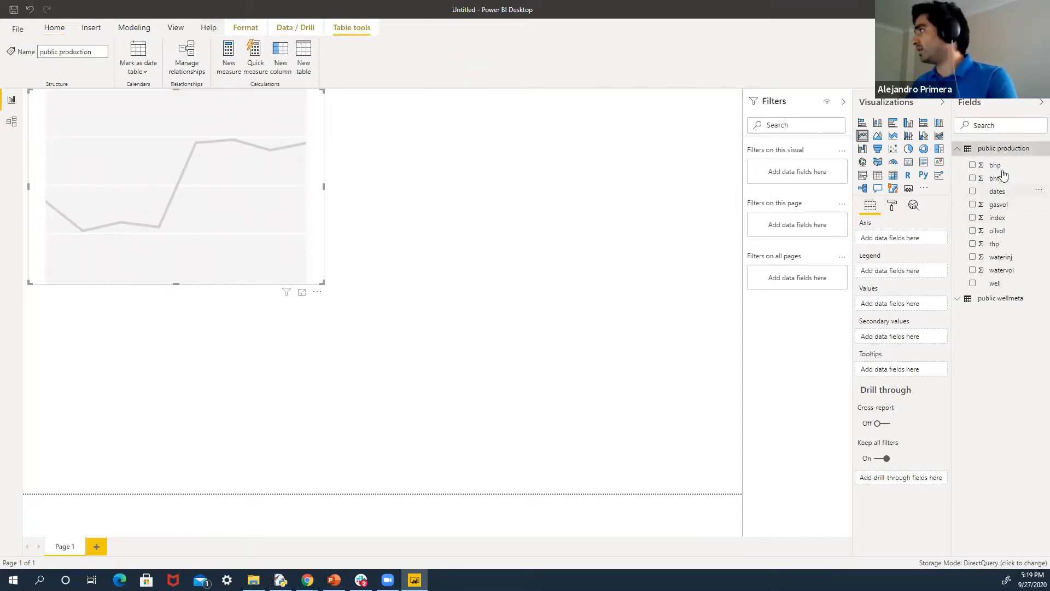
drag(1002, 230, 906, 304)
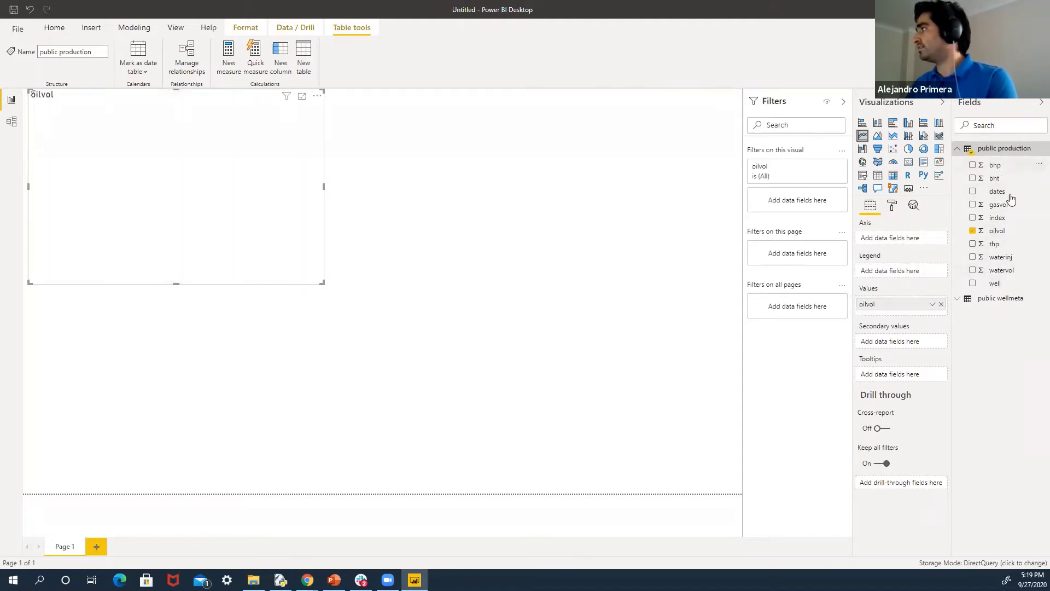
drag(1005, 195, 899, 239)
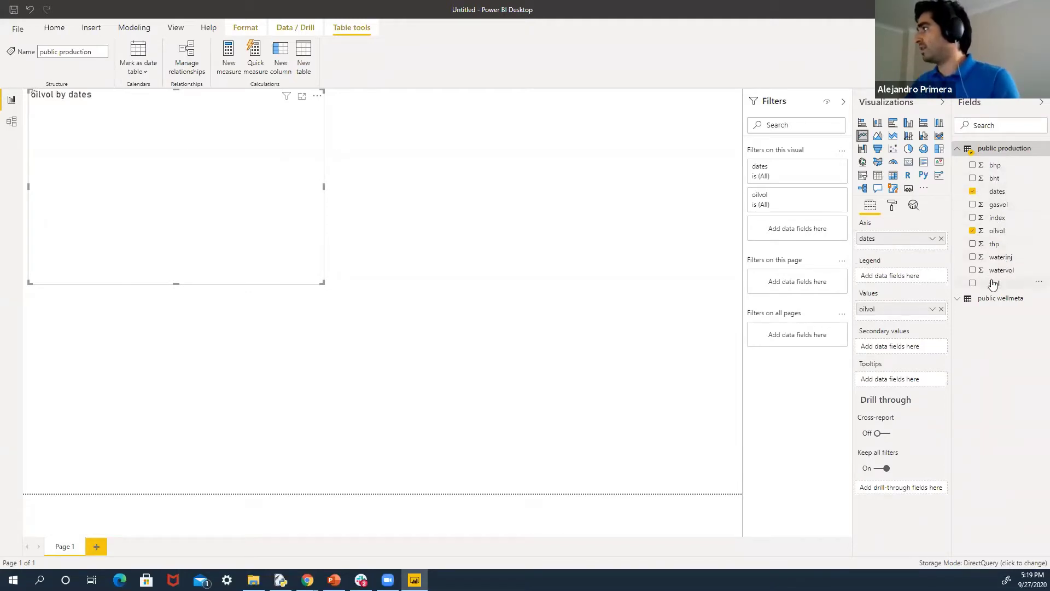
drag(992, 281, 901, 277)
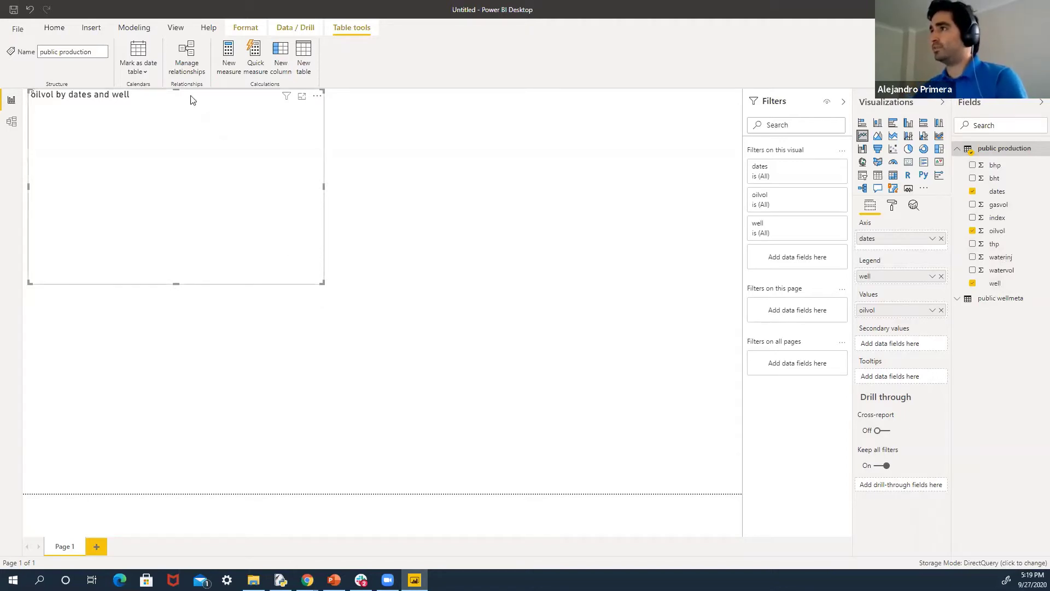
Move the oilvol line chart to the upper-right corner of the report page
drag(263, 100, 703, 113)
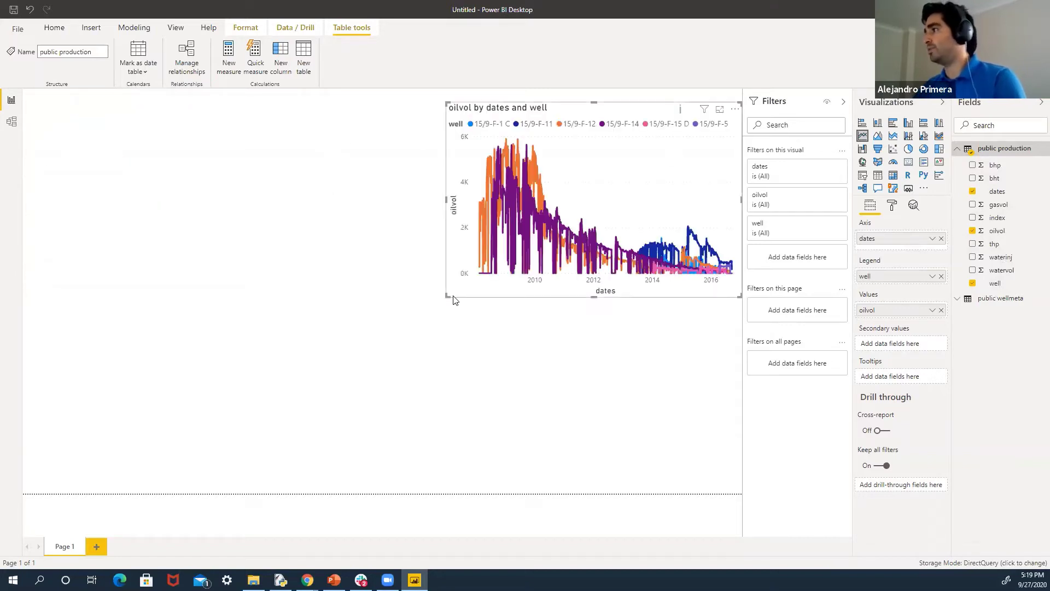
click(448, 300)
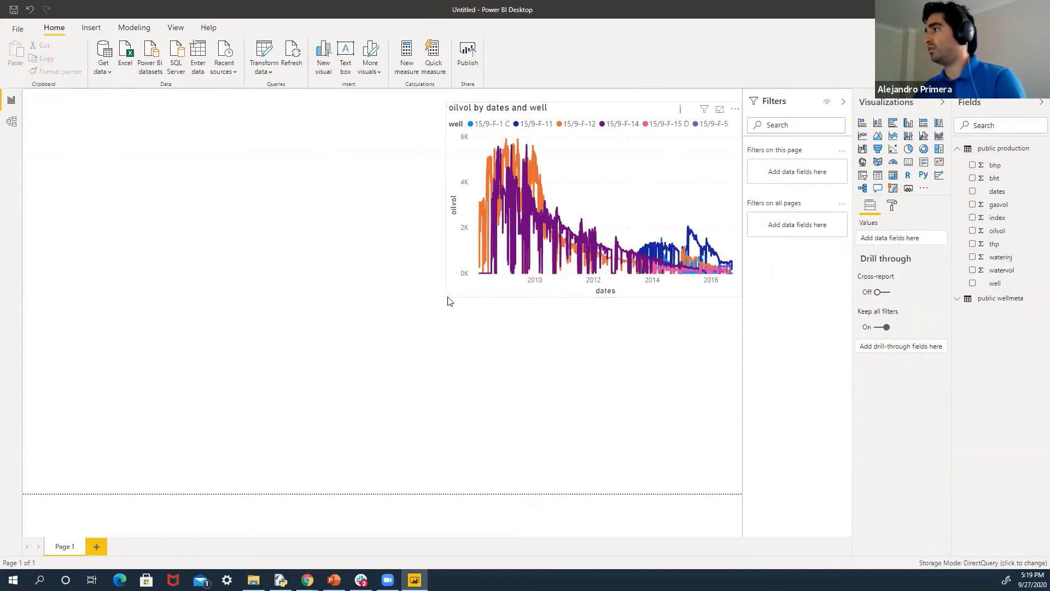
click(476, 254)
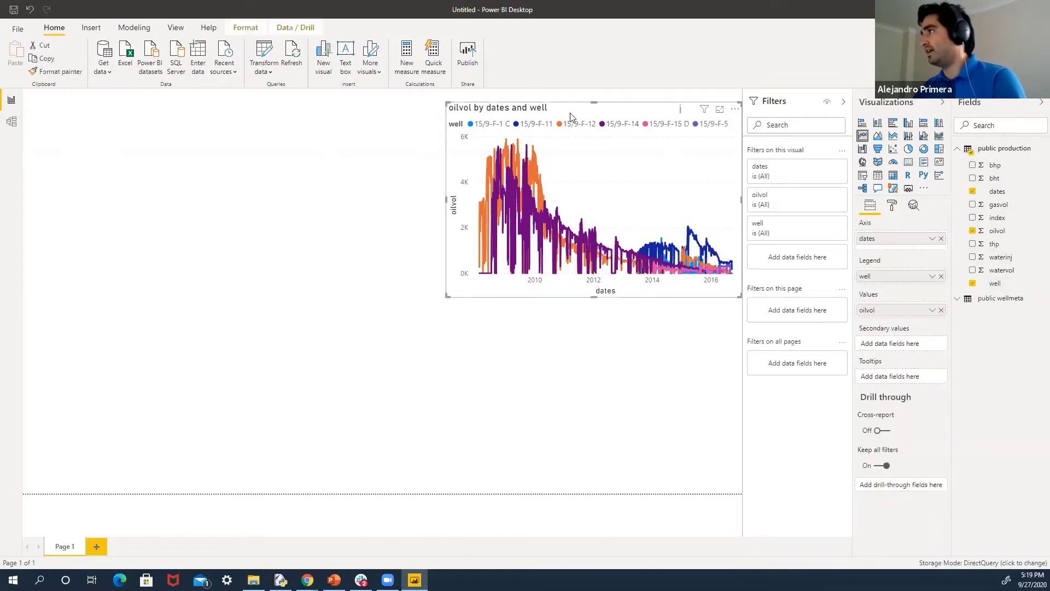
mouse_move(569, 107)
mouse_down()
mouse_move(516, 103)
mouse_move(569, 94)
mouse_up()
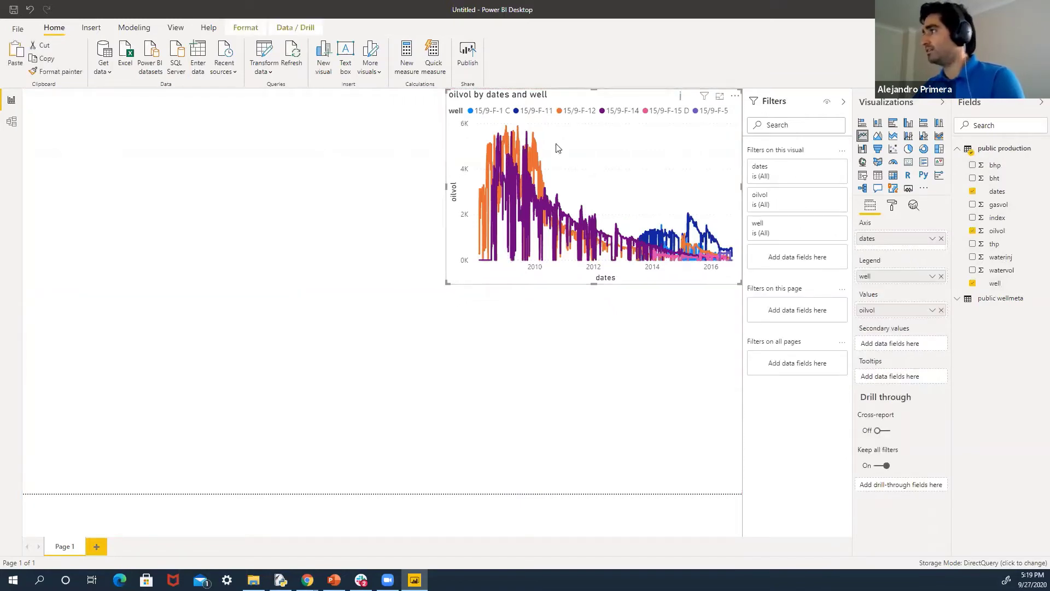
Duplicate the oilvol line chart below the original and replace the copy's values with watervol
drag(570, 105, 567, 103)
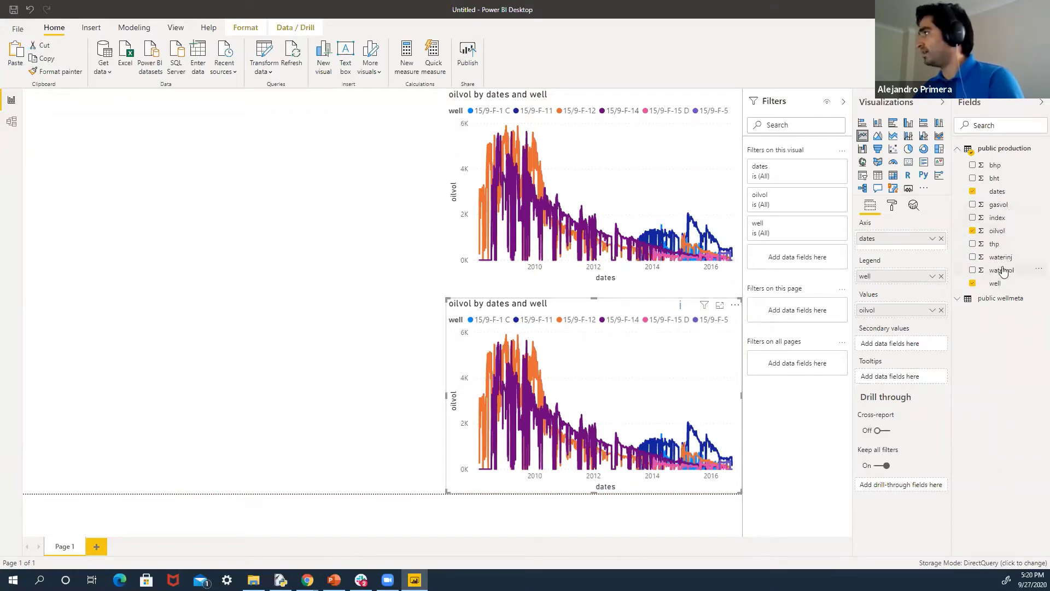
drag(1004, 272, 900, 323)
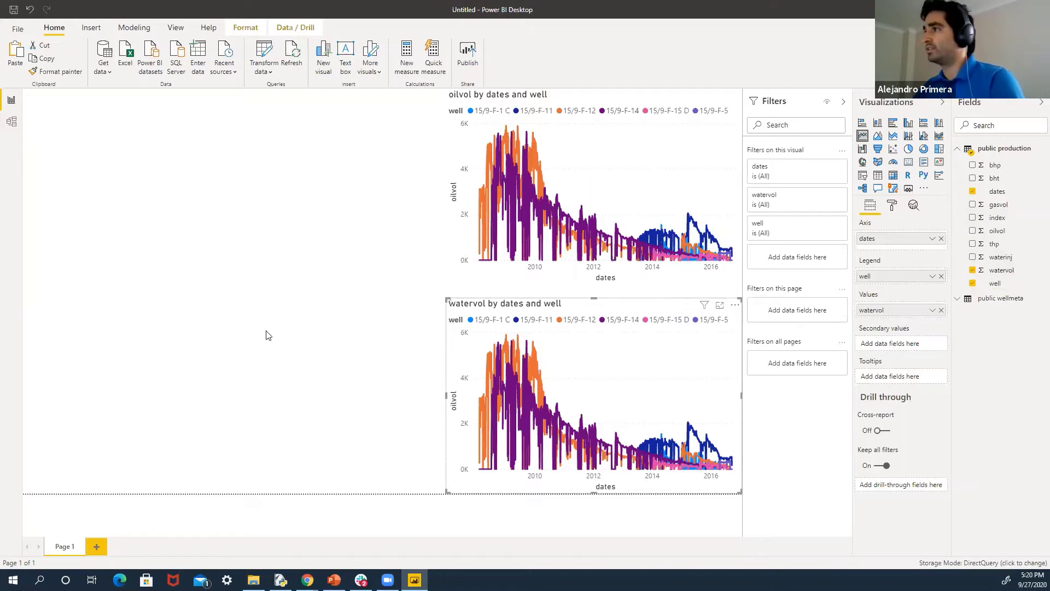
Add a map in the page's upper-left area, enlarged to meet the oilvol chart, with public wellmeta latitude, longitude and well as legend
click(232, 294)
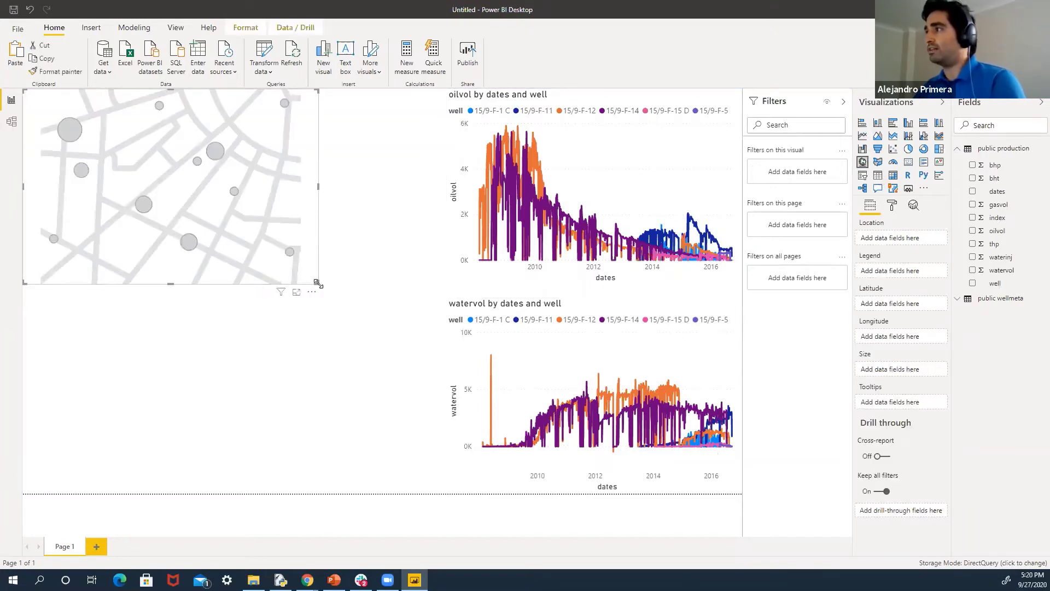
drag(317, 283, 445, 307)
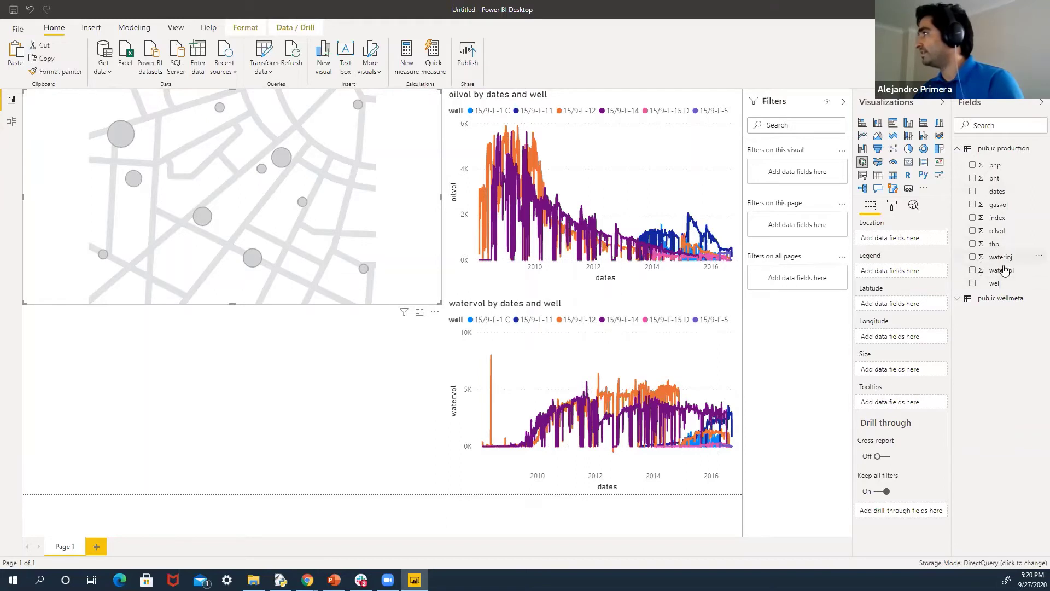
click(987, 300)
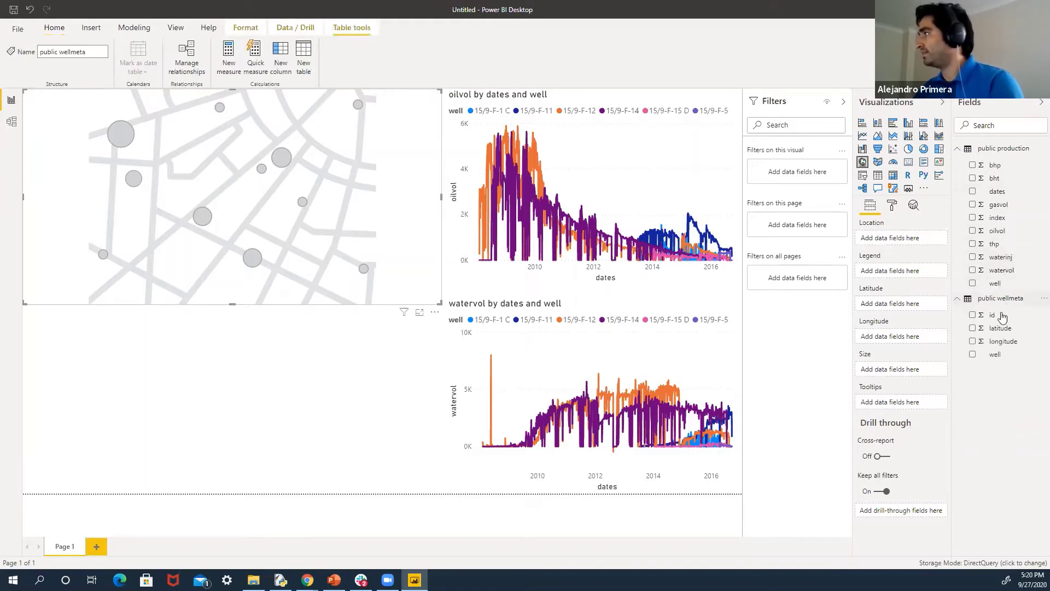
drag(1001, 328, 924, 326)
drag(1003, 340, 901, 343)
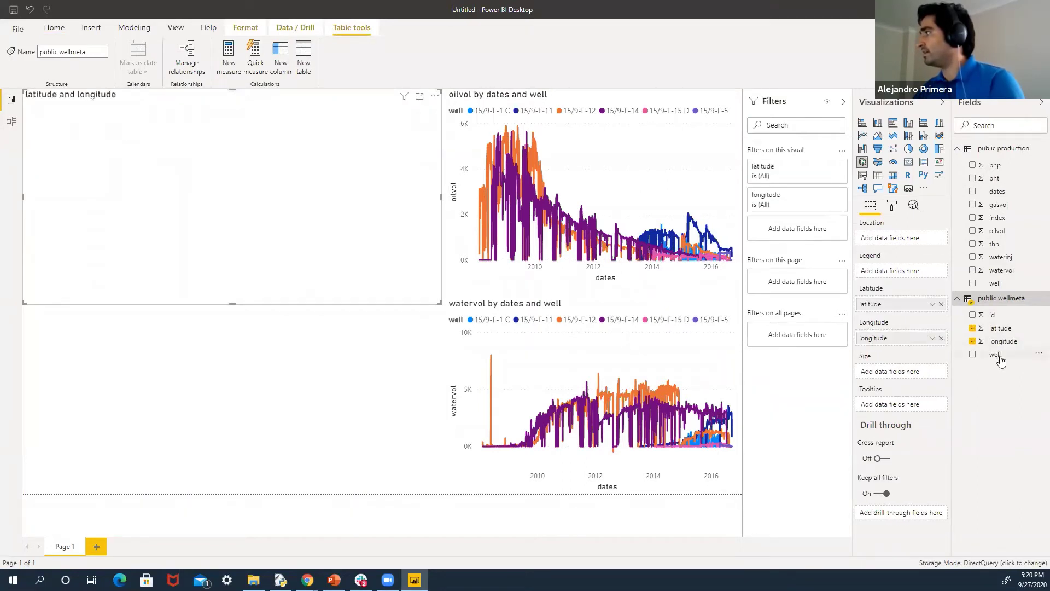
drag(999, 355, 902, 279)
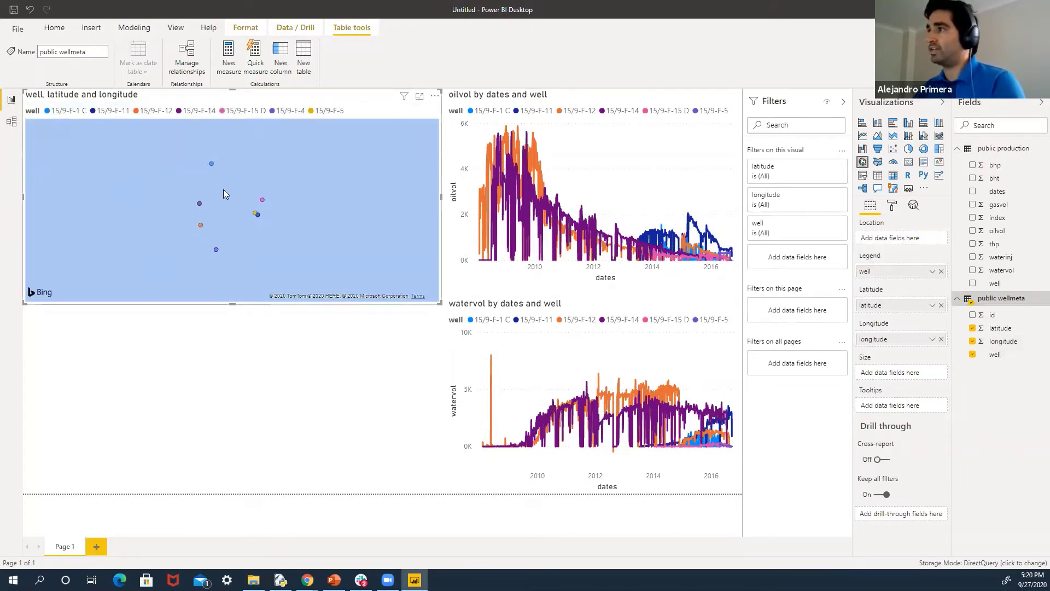
Examine the well locations on the map, from the North Sea region down to the individual wells
mouse_move(224, 196)
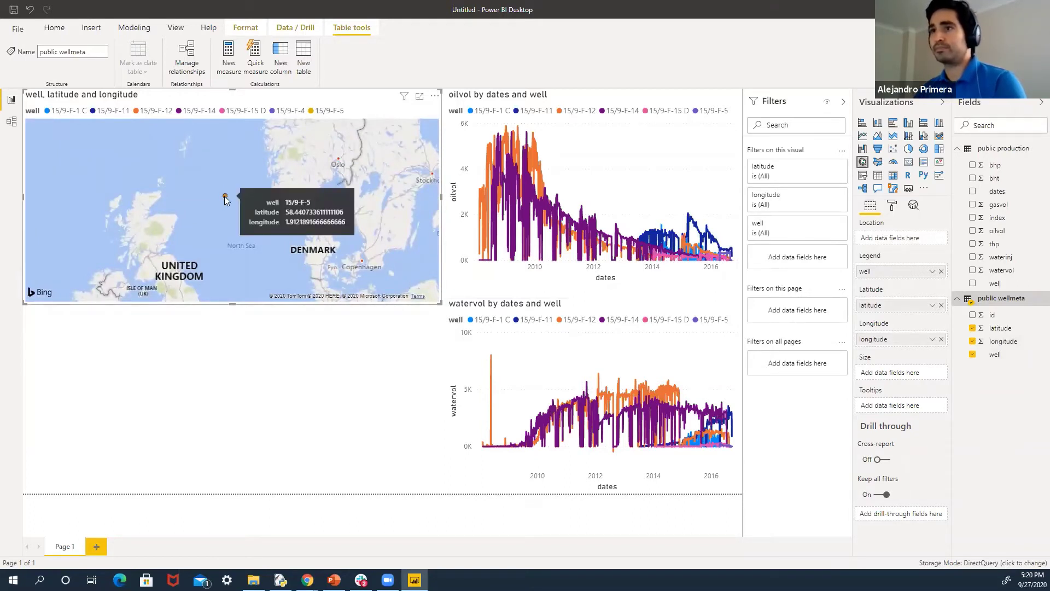
scroll(224, 200, up, 3)
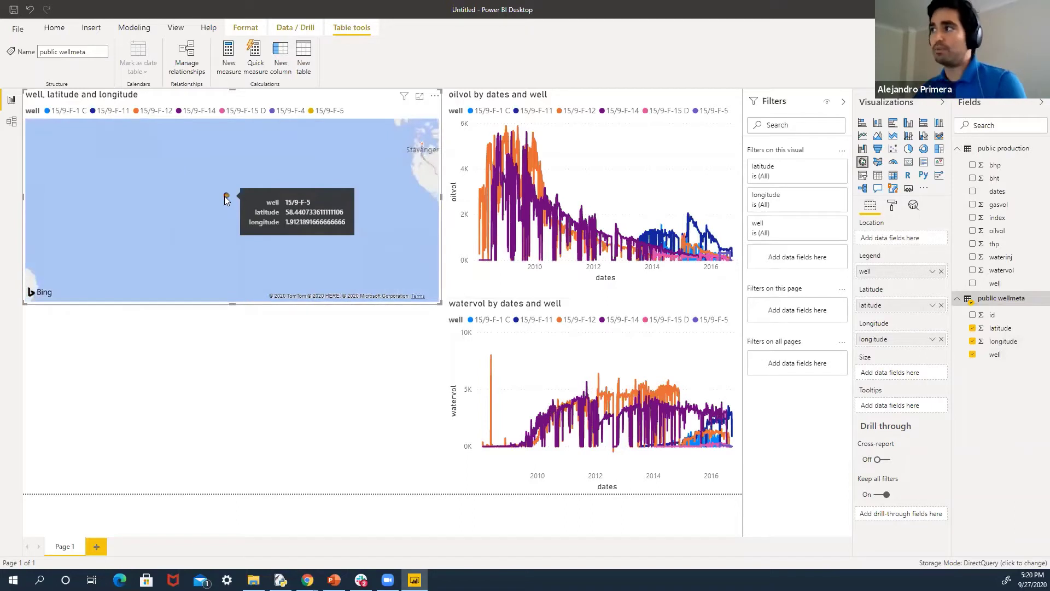
scroll(226, 200, up, 2)
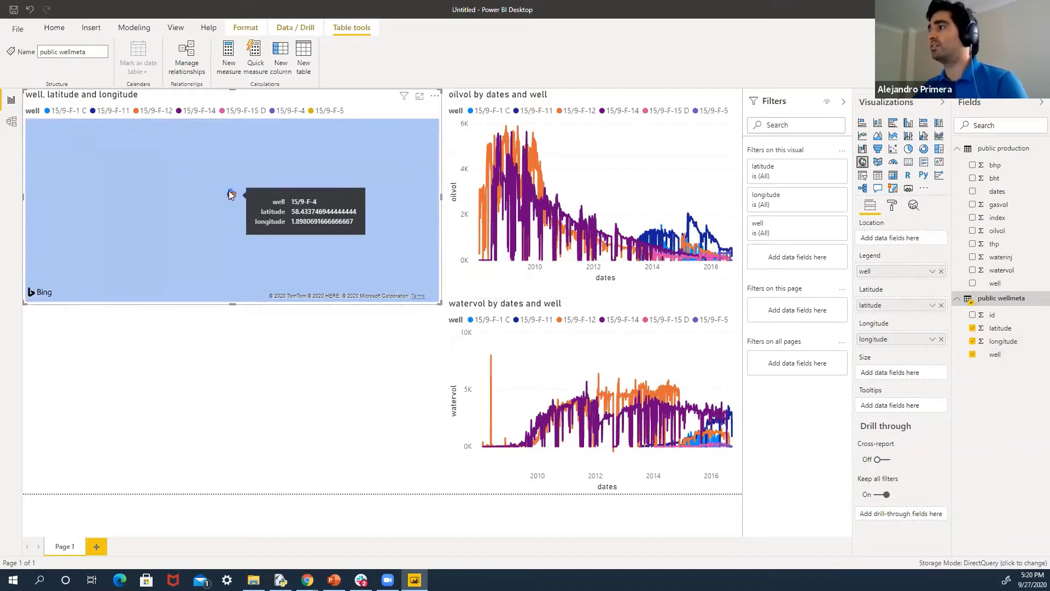
scroll(230, 195, up, 3)
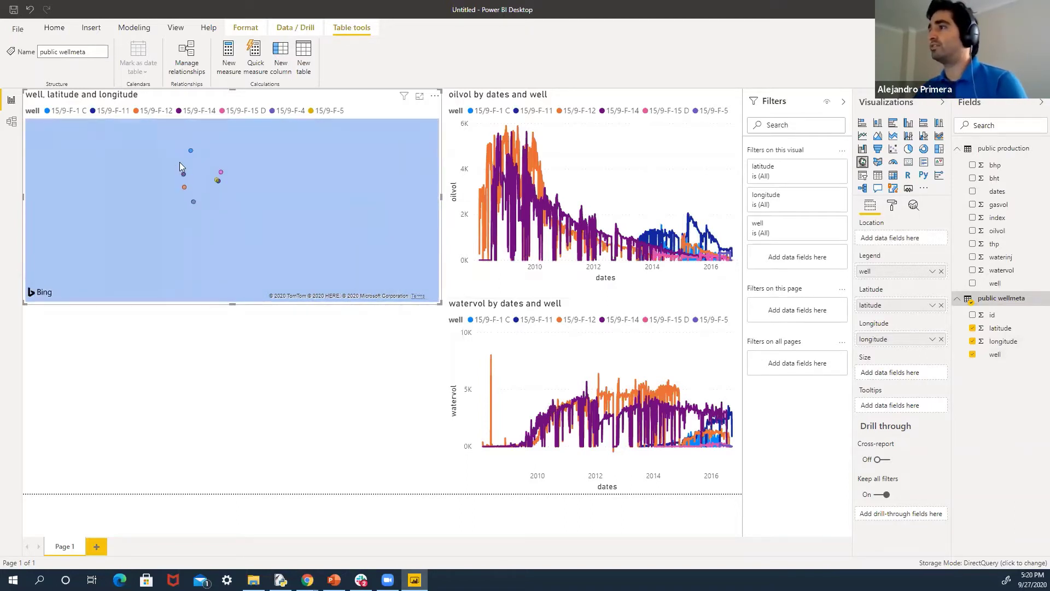
scroll(188, 161, up, 2)
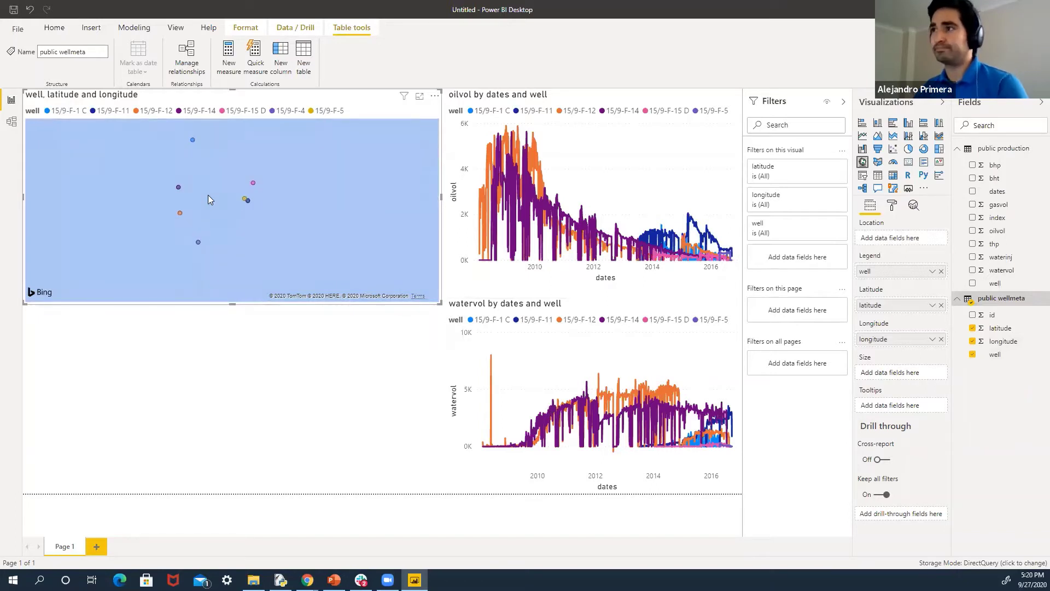
drag(208, 195, 221, 218)
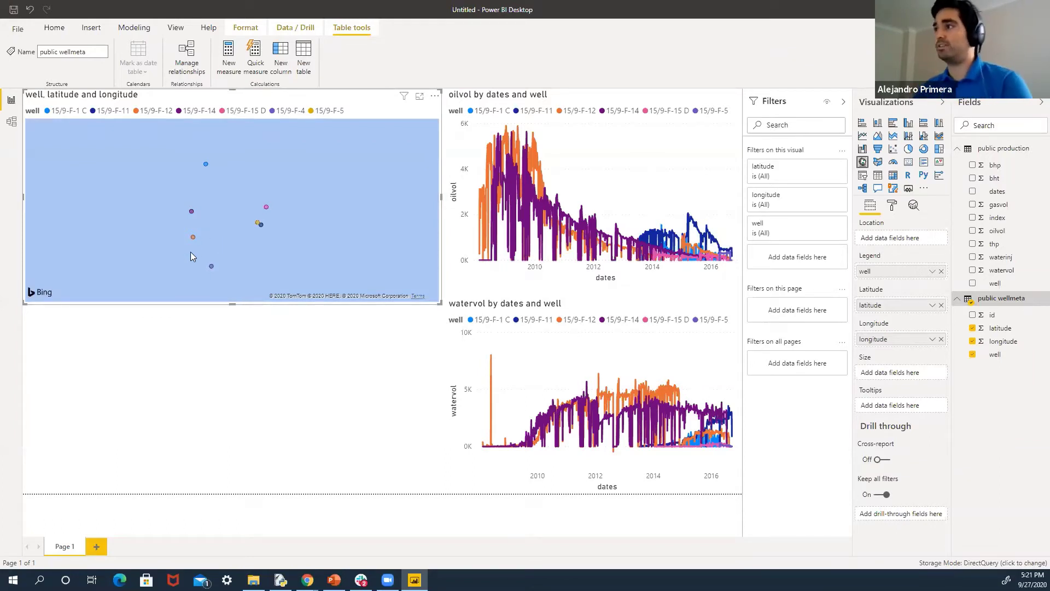
Convert the well map to a scatter chart and size its points by oilvol from public production
click(257, 354)
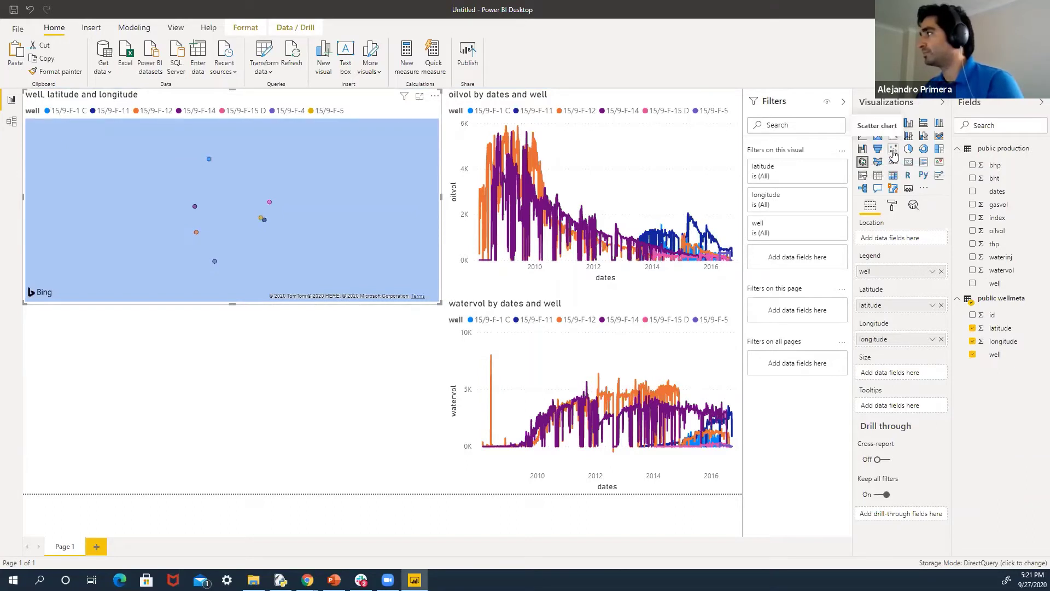
click(893, 156)
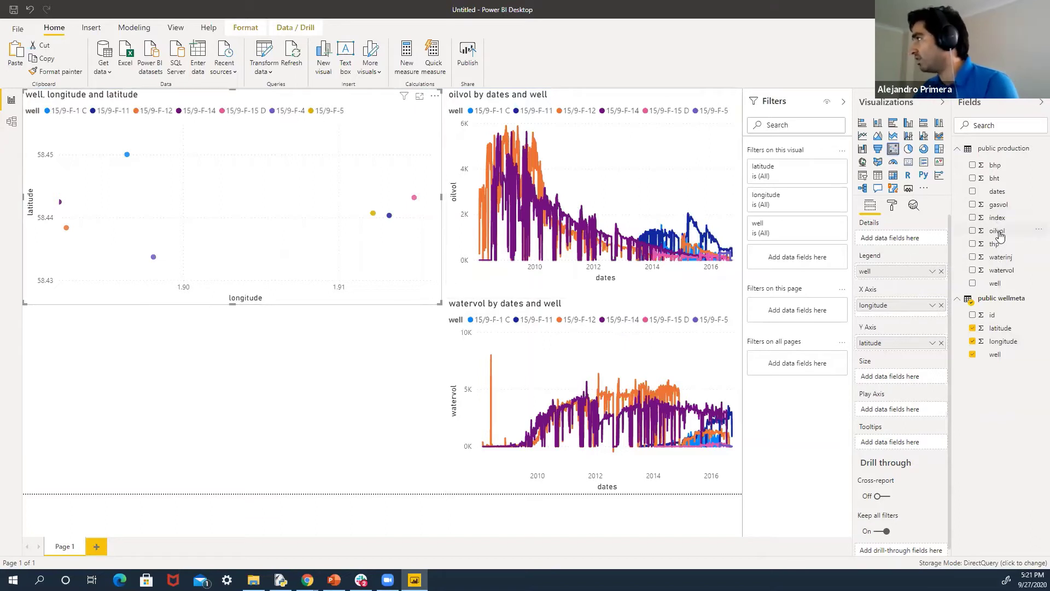
drag(999, 232, 891, 375)
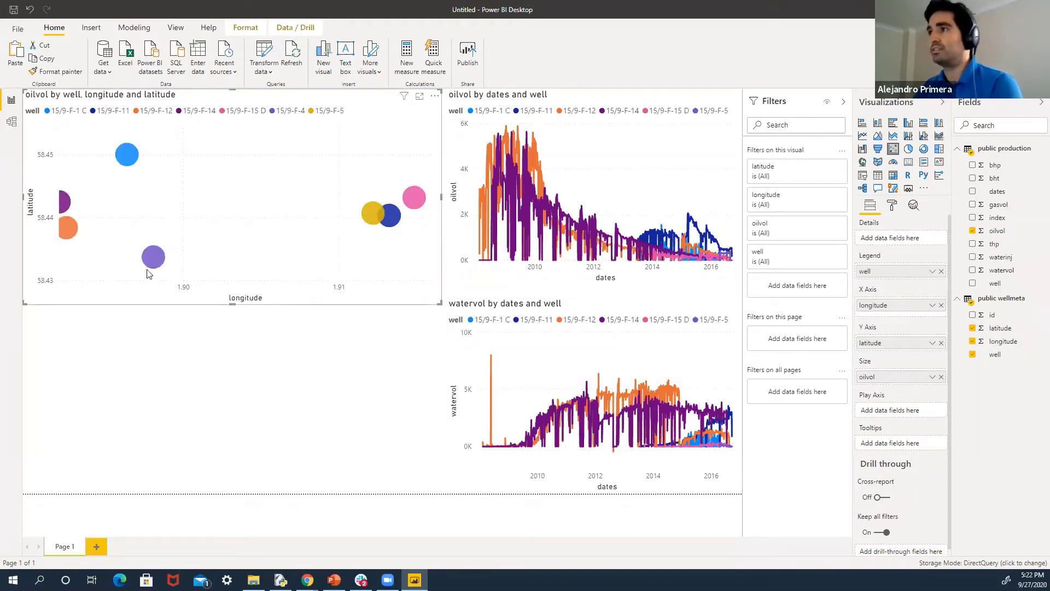
Create an active many-to-one relationship between the well columns of public production and public wellmeta, and return to the report
click(11, 125)
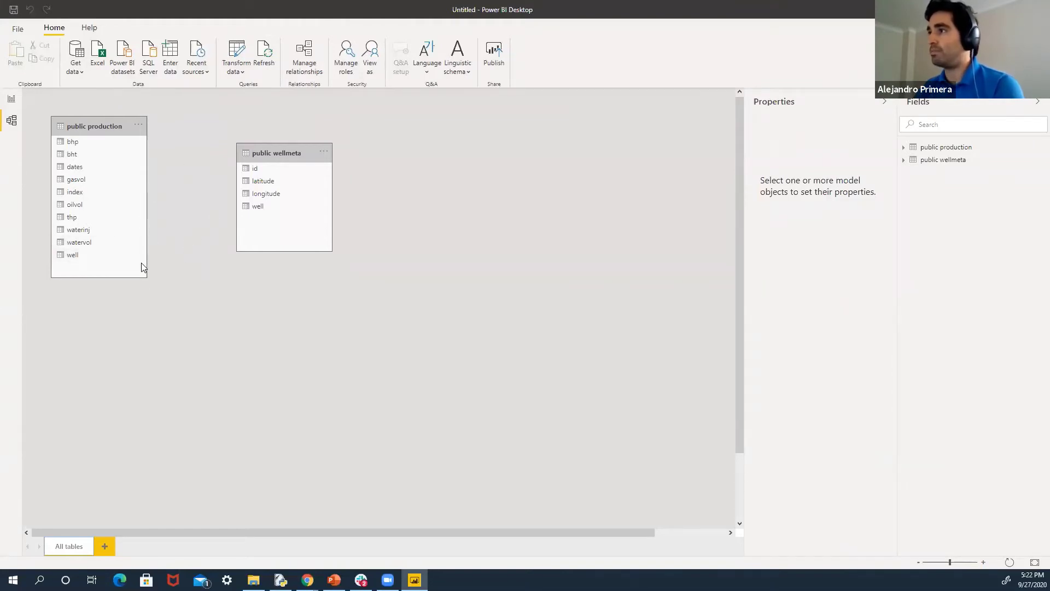
drag(131, 256, 273, 209)
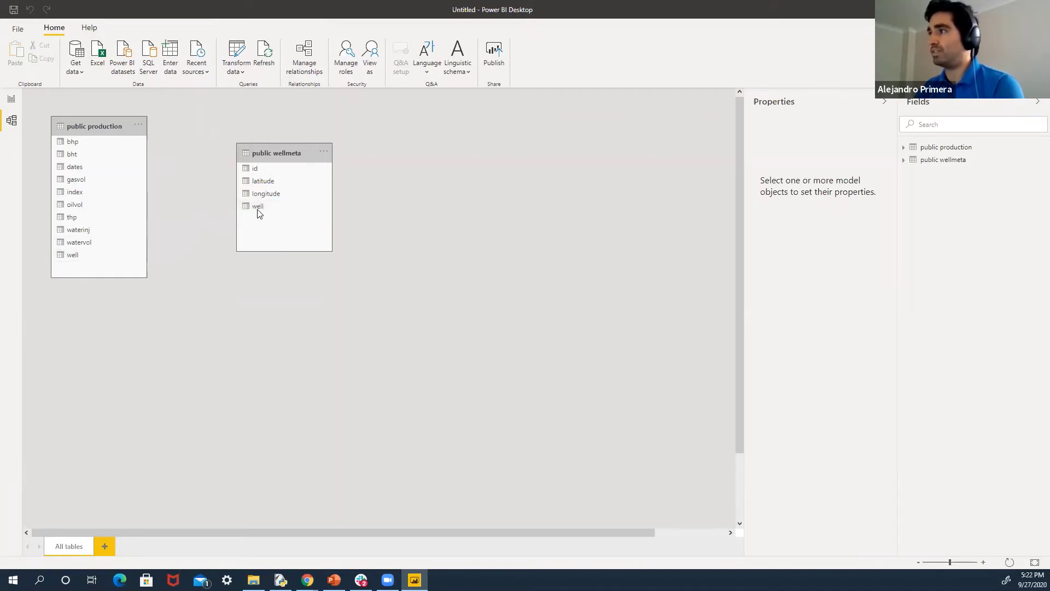
click(457, 211)
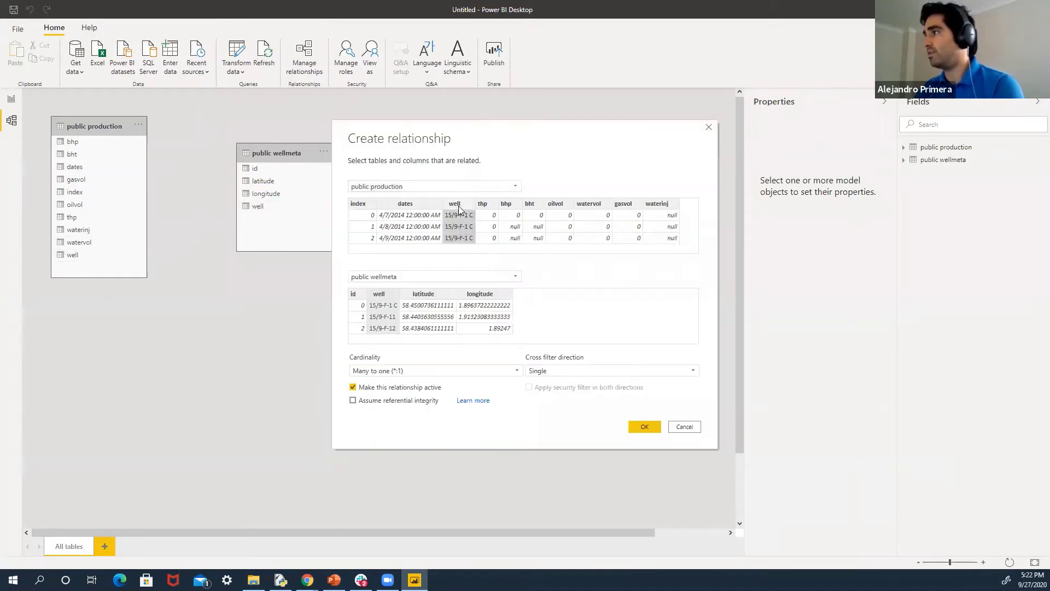
click(390, 295)
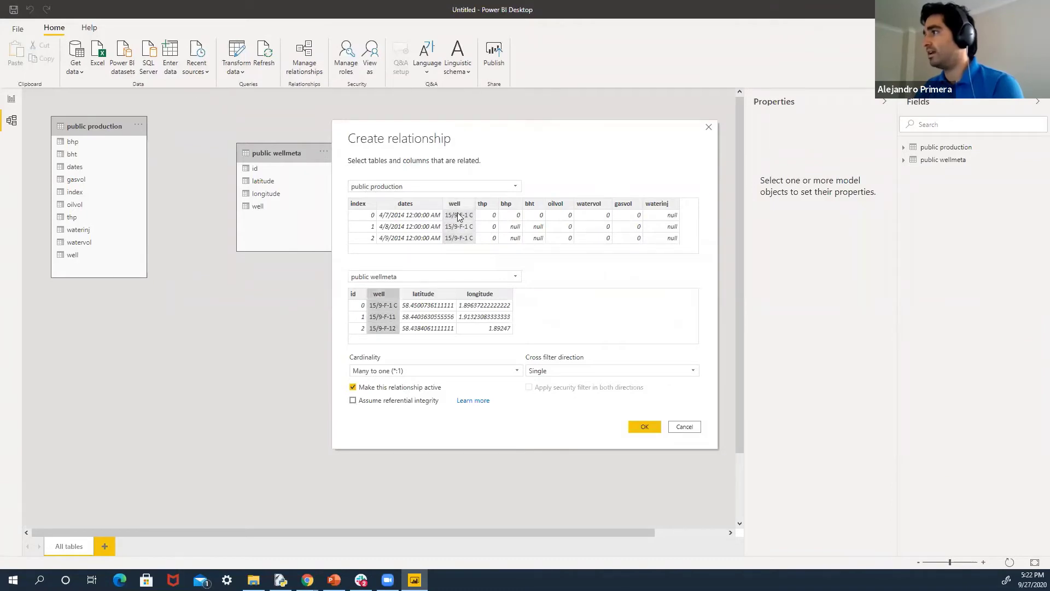
click(383, 297)
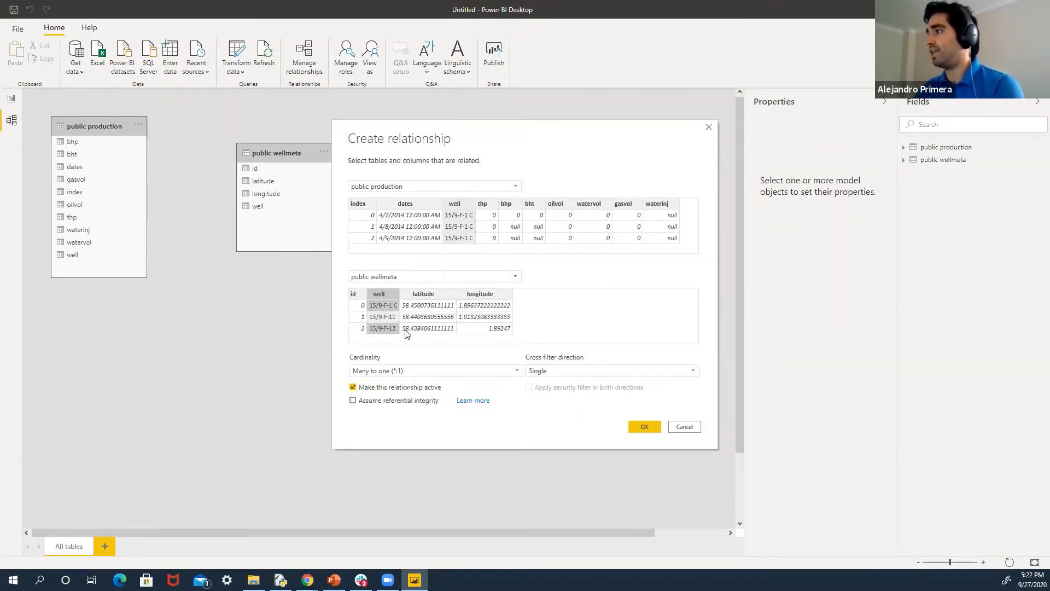
click(644, 428)
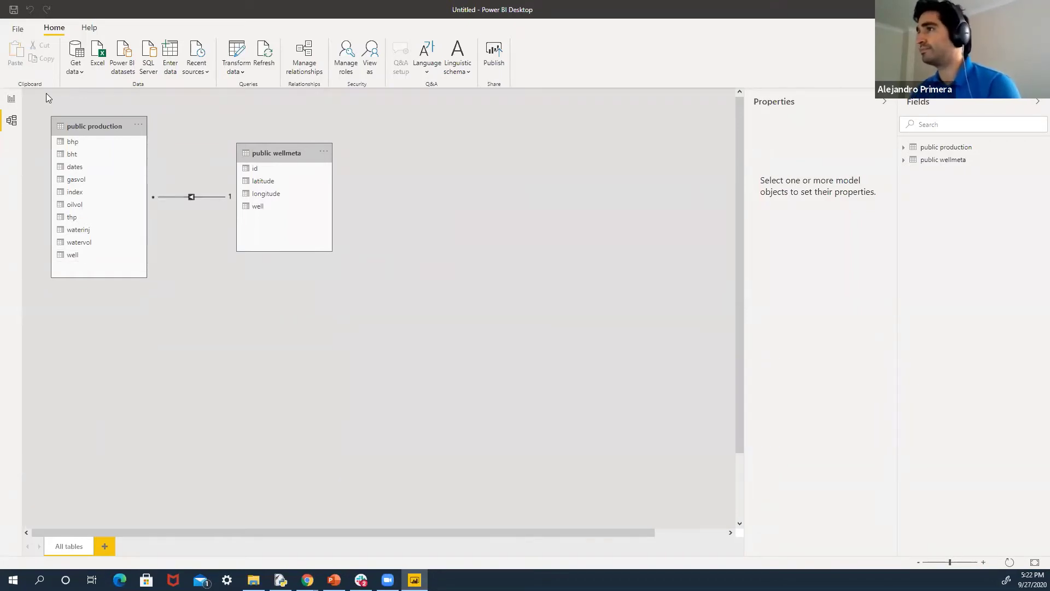
click(12, 99)
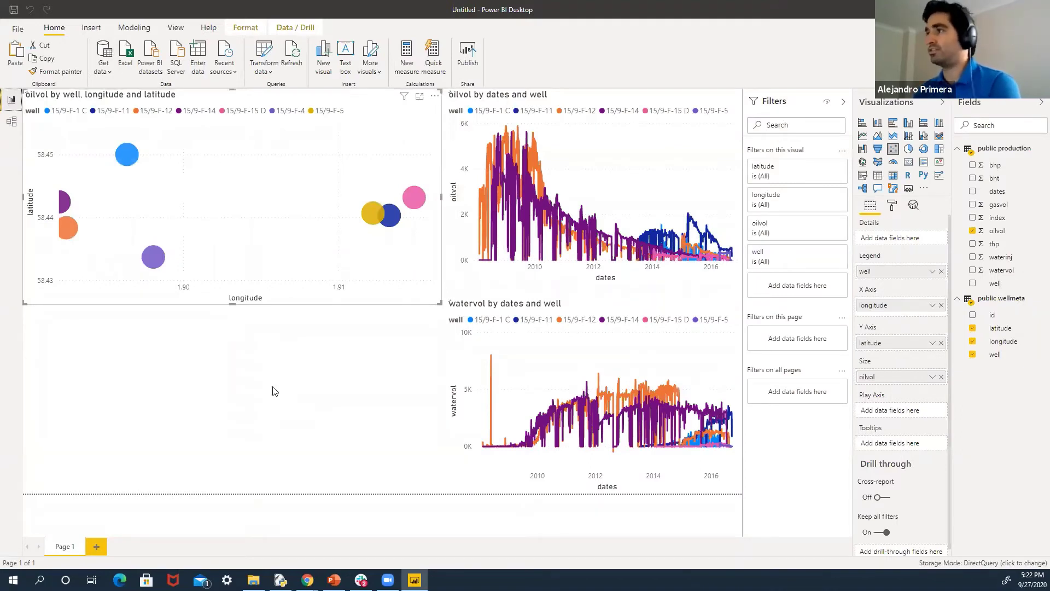
click(275, 390)
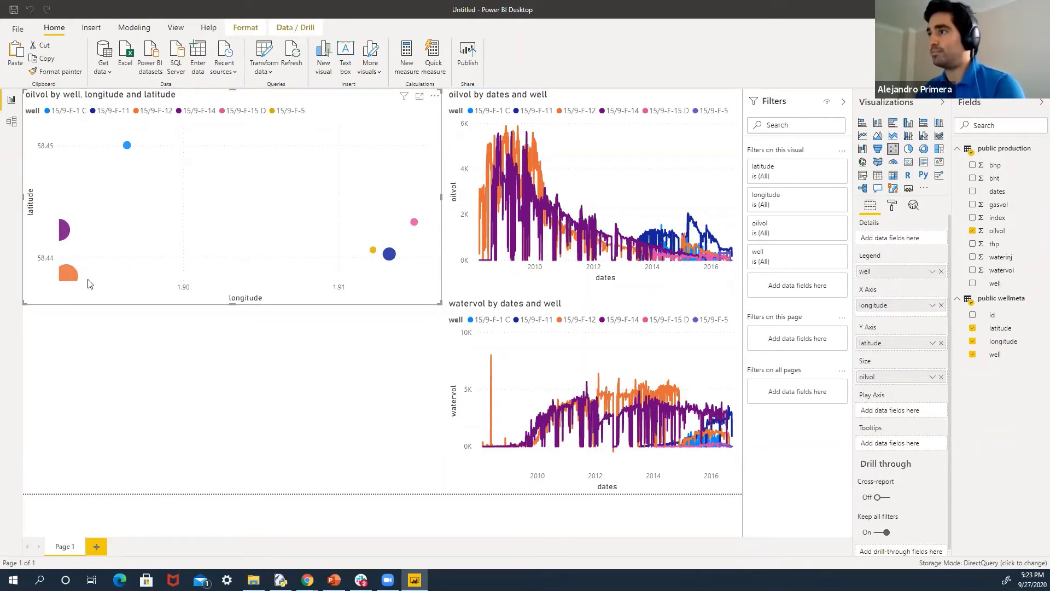
mouse_move(80, 257)
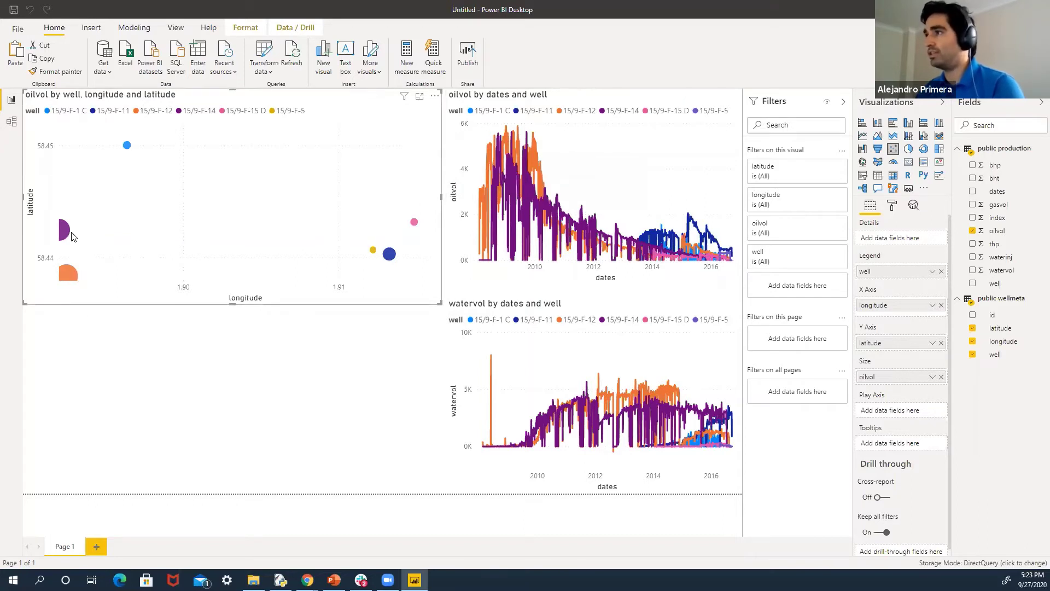
mouse_move(66, 233)
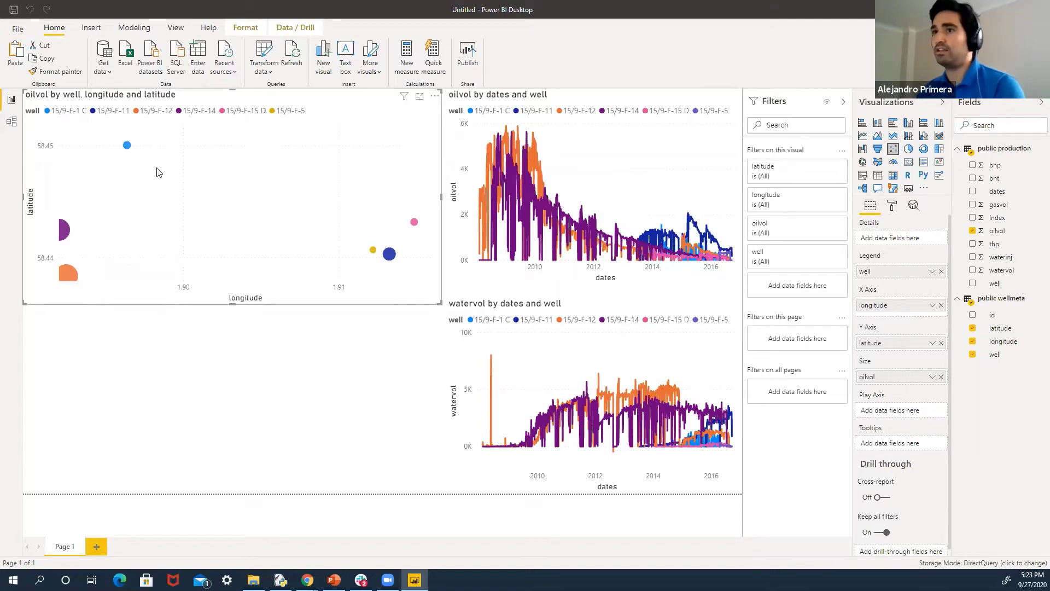
Add a narrow slicer on public wellmeta well below the scatter chart, and place an empty table beside it
click(148, 398)
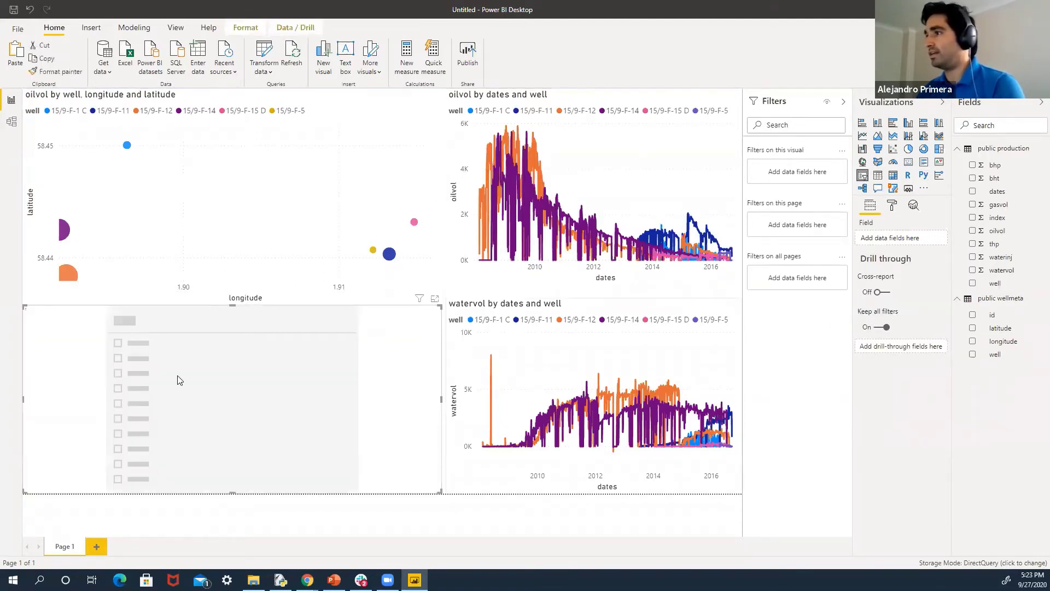
drag(386, 312, 136, 304)
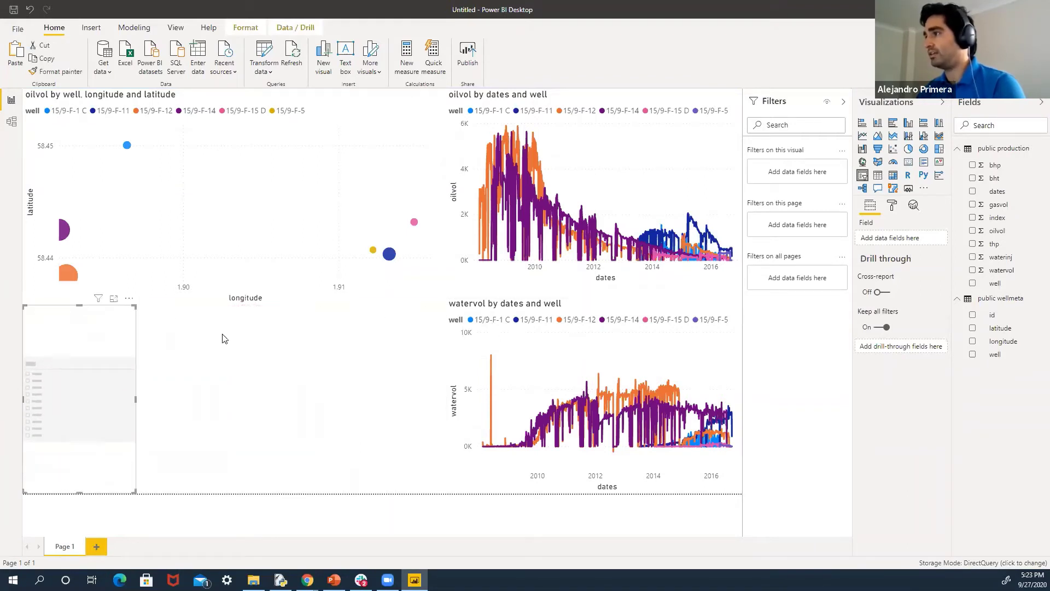
click(277, 345)
click(877, 176)
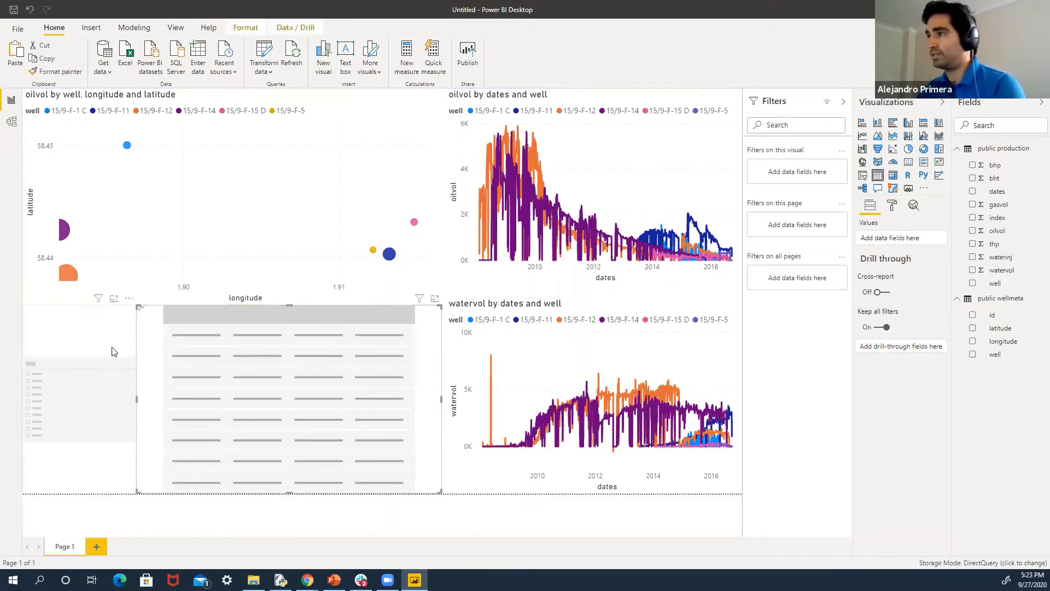
click(93, 343)
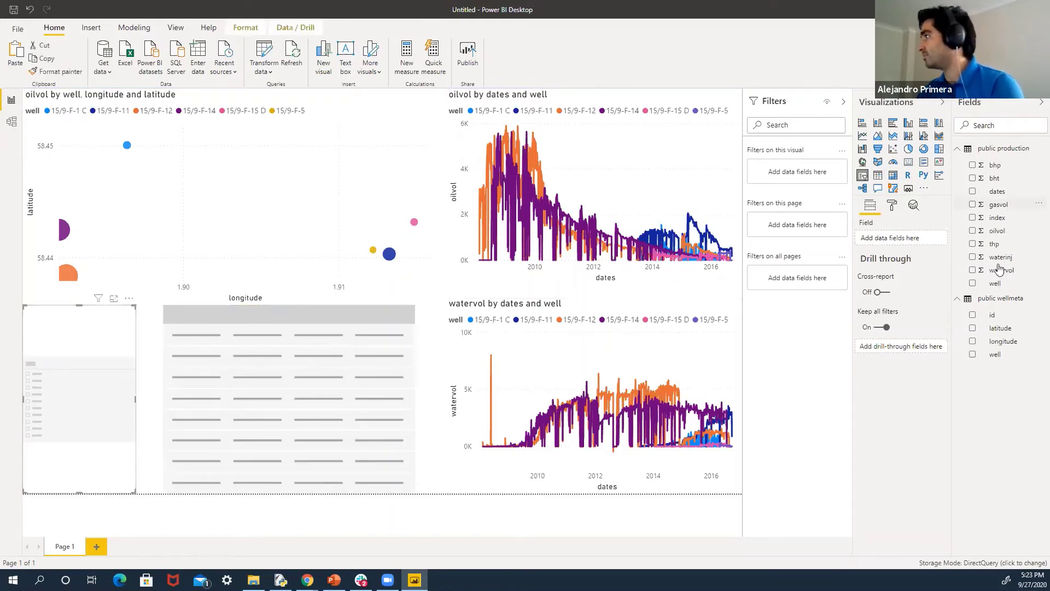
drag(995, 356, 895, 241)
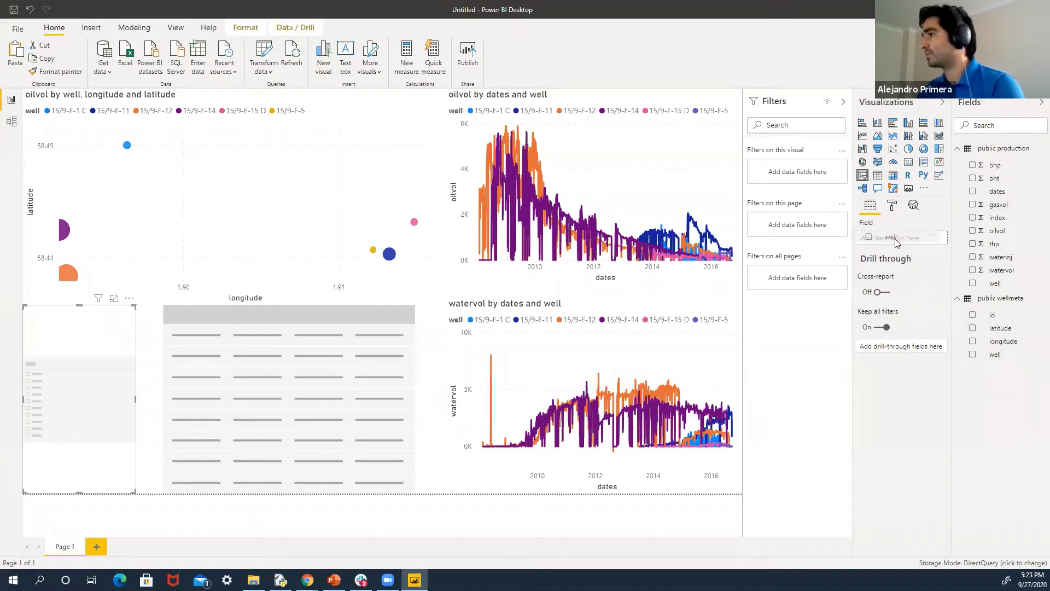
Fill the table with well, latitude and longitude from public wellmeta, followed by oilvol from public production
click(245, 318)
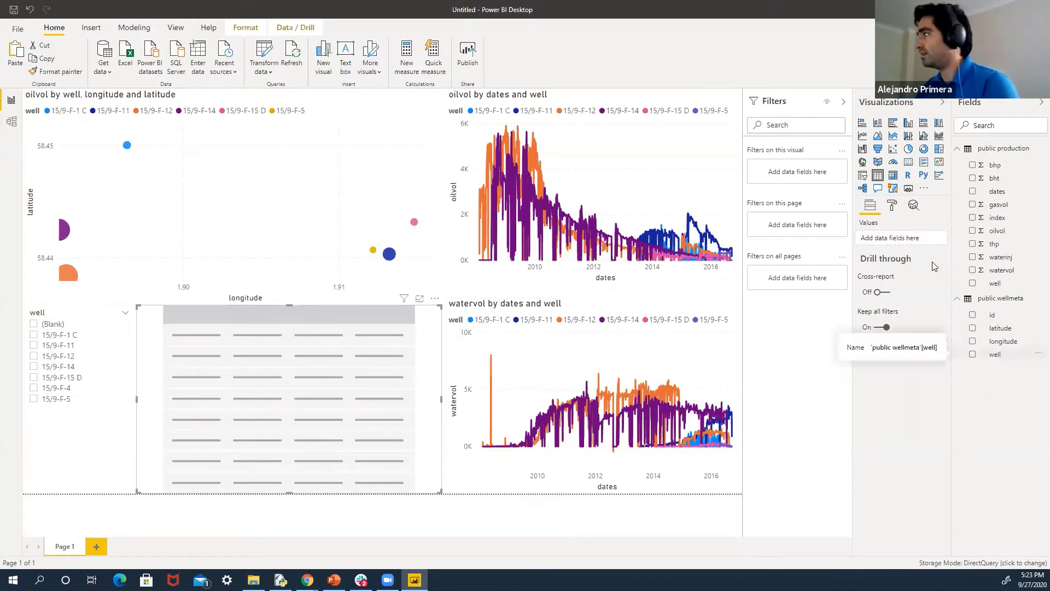
drag(911, 241, 913, 242)
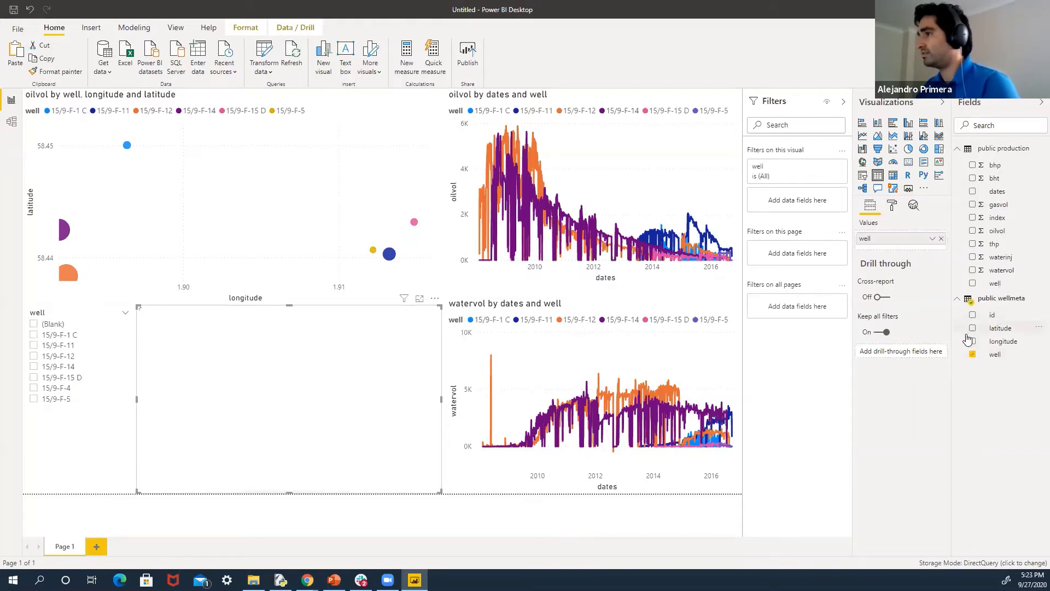
drag(1003, 341, 881, 253)
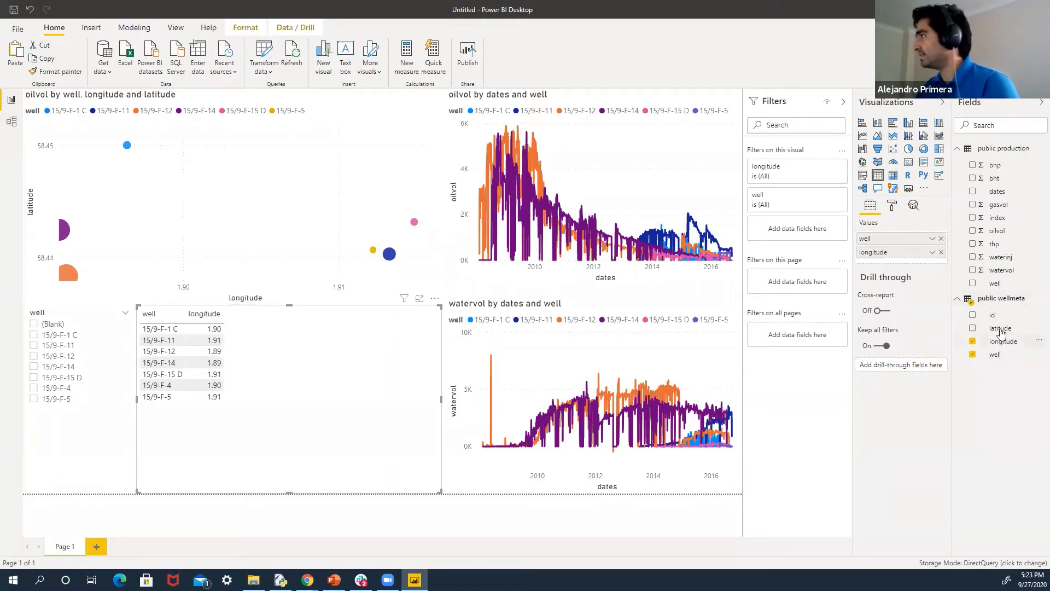
drag(1001, 329, 913, 262)
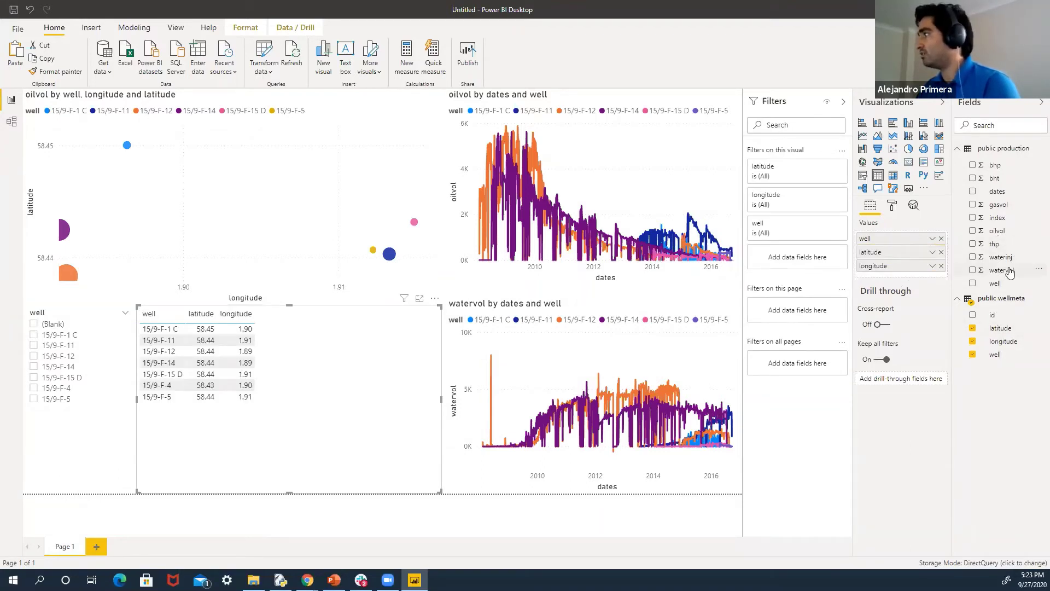
mouse_move(1009, 272)
mouse_down()
mouse_move(914, 268)
mouse_move(906, 278)
mouse_move(1004, 275)
mouse_up()
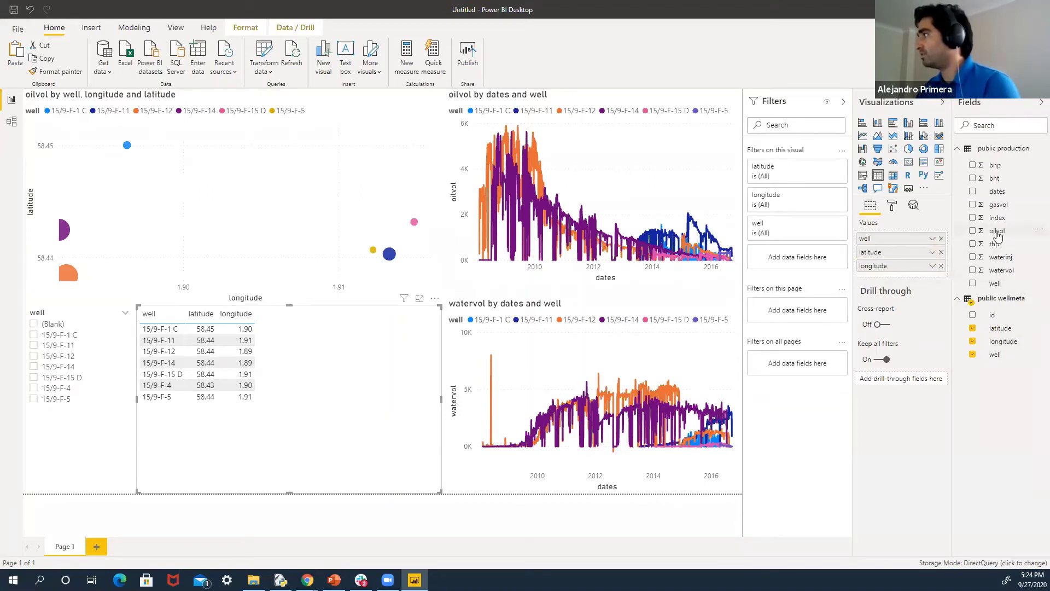
drag(939, 252, 911, 281)
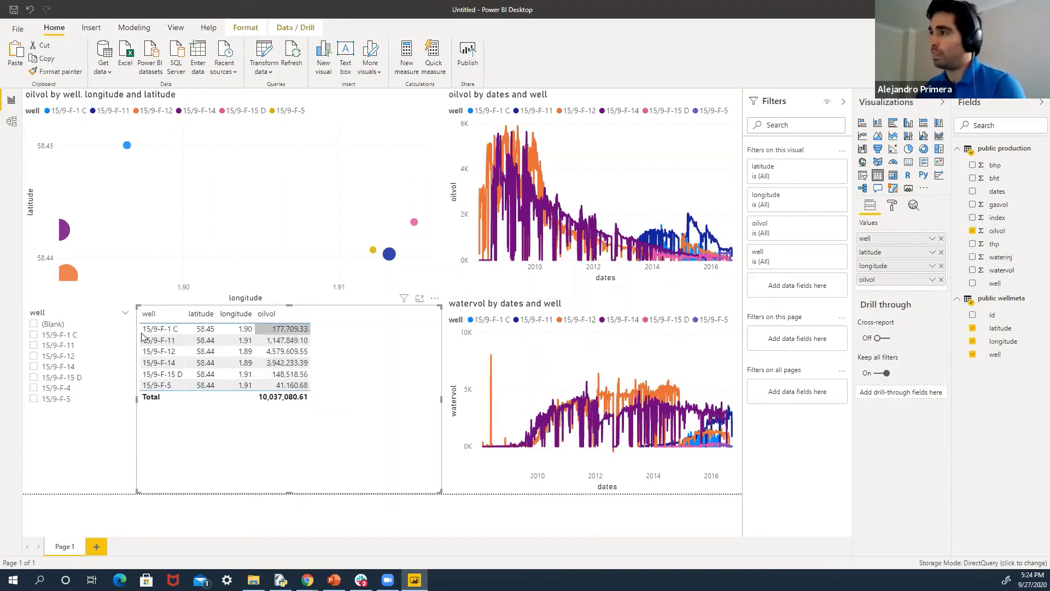
Filter the report to wells 15/9-F-11, 15/9-F-12 and 15/9-F-14 with the slicer, and review the table relationship in the data model
click(34, 345)
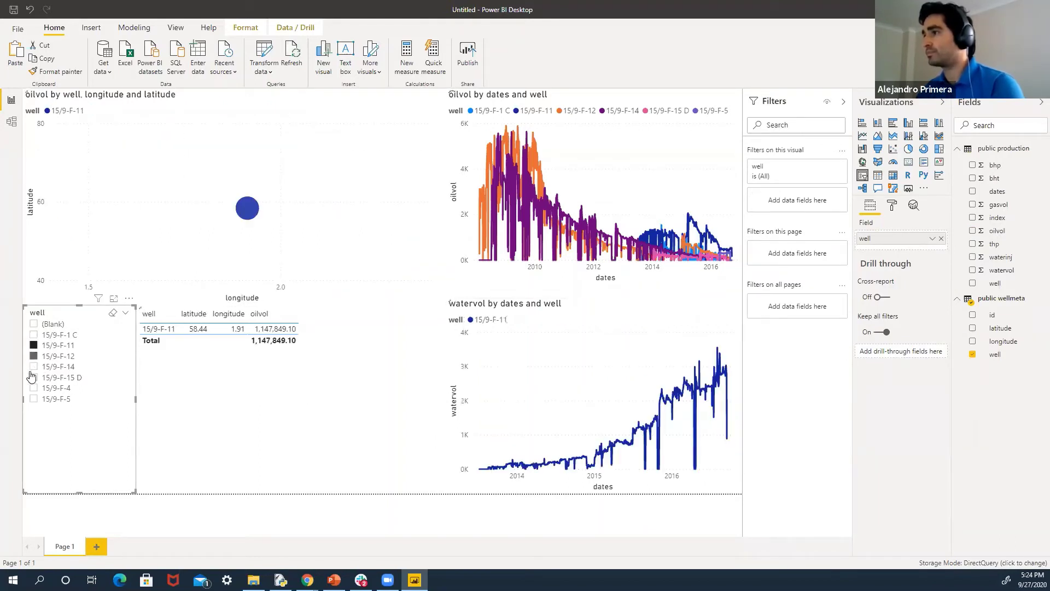
click(34, 357)
click(33, 366)
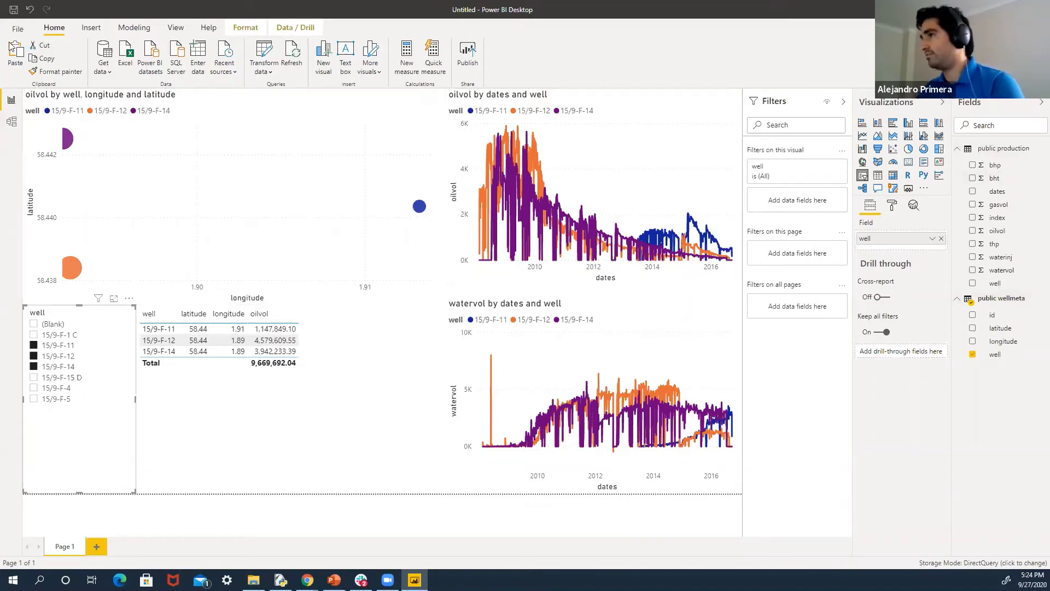
click(13, 122)
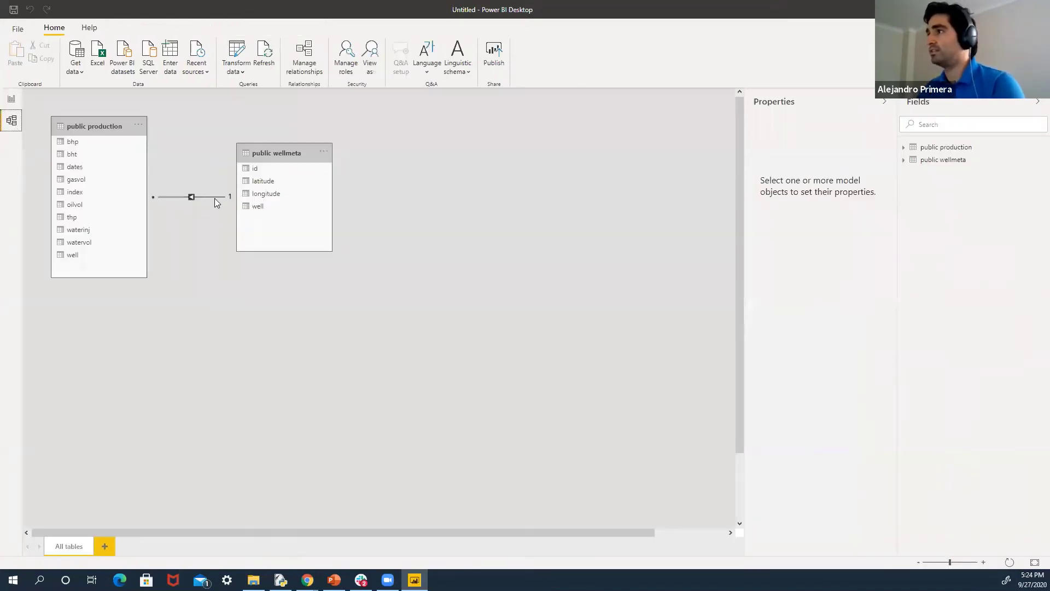
click(10, 100)
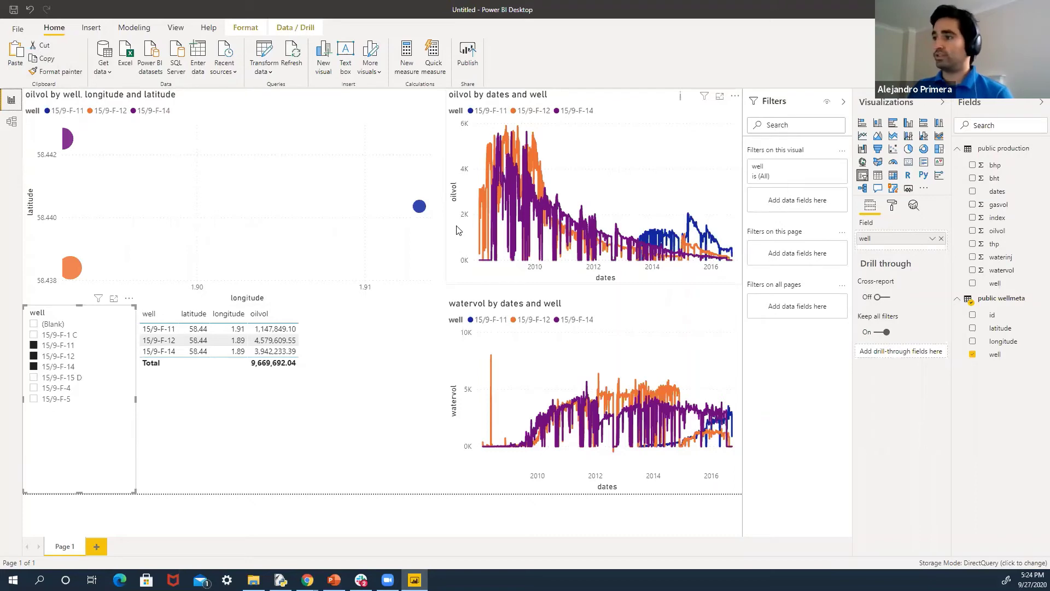
Start saving the report as a new file and browse to PEG_Python > SQL > Volve on the Win-SSD2 (M:) drive
click(17, 29)
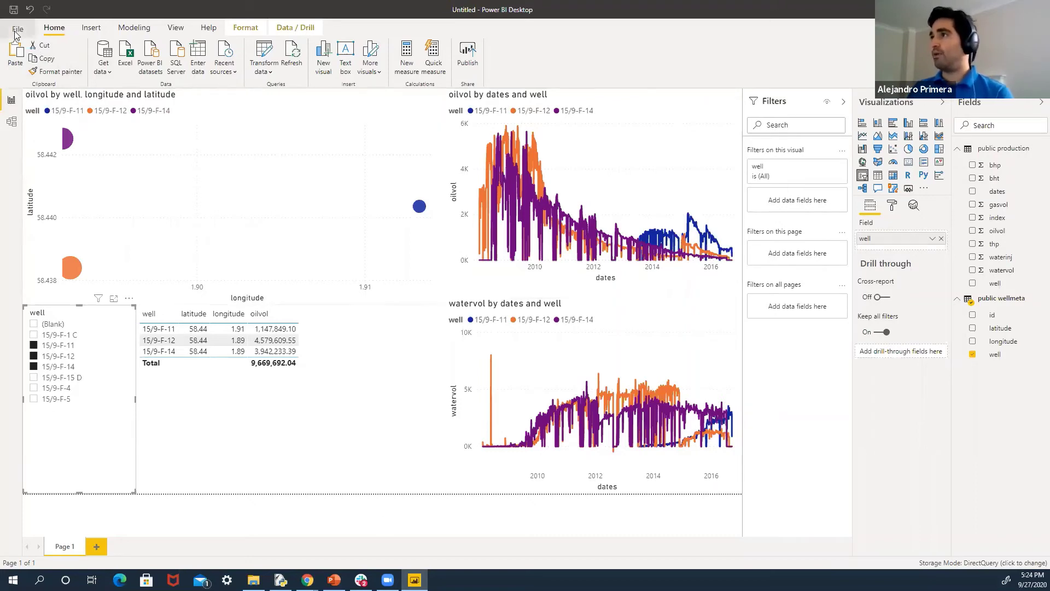
click(37, 99)
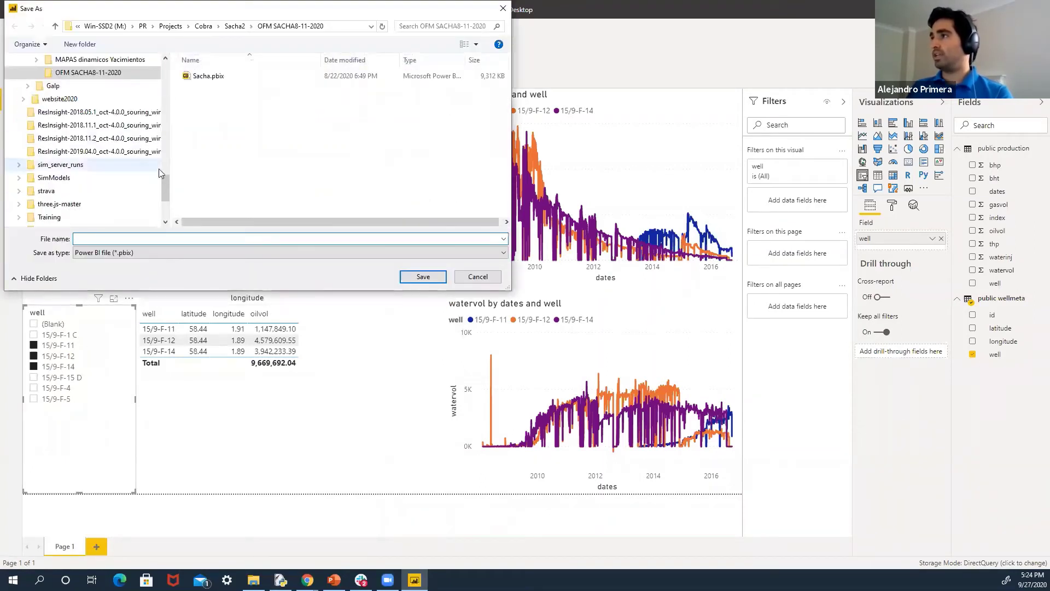
click(144, 27)
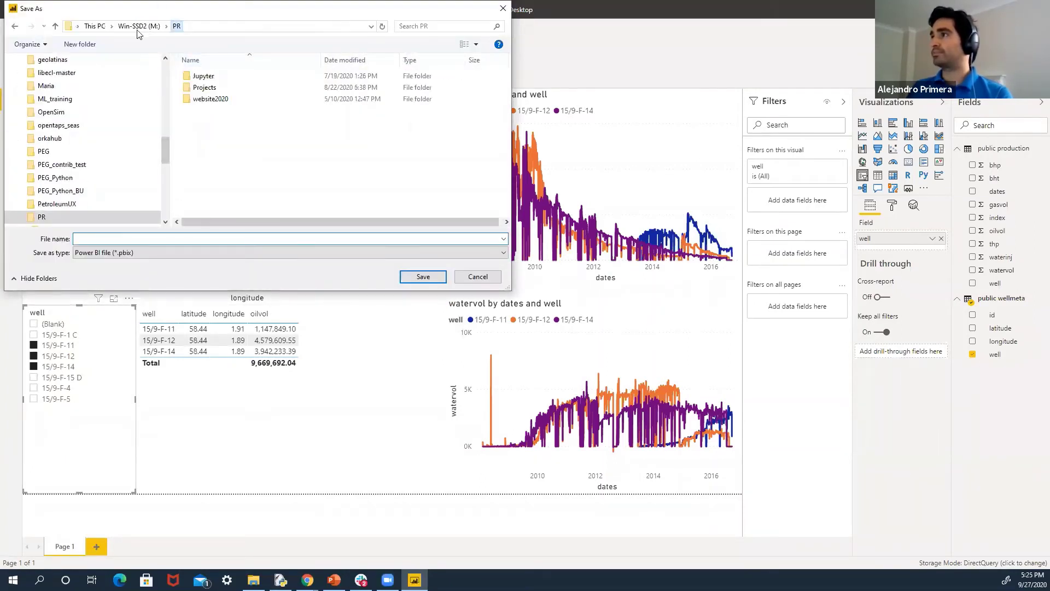
click(137, 26)
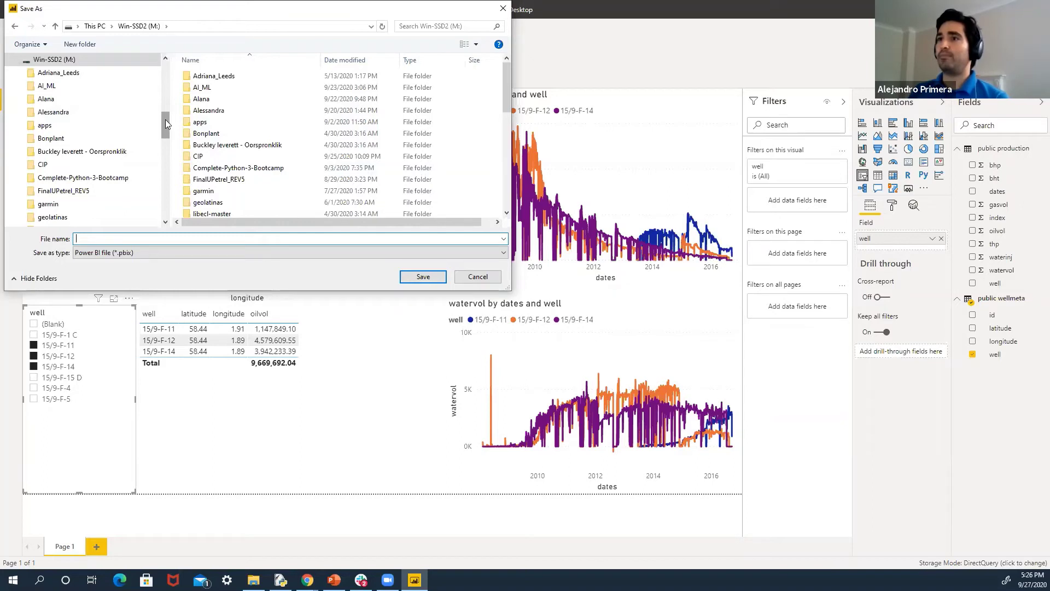
drag(166, 119, 182, 143)
click(80, 178)
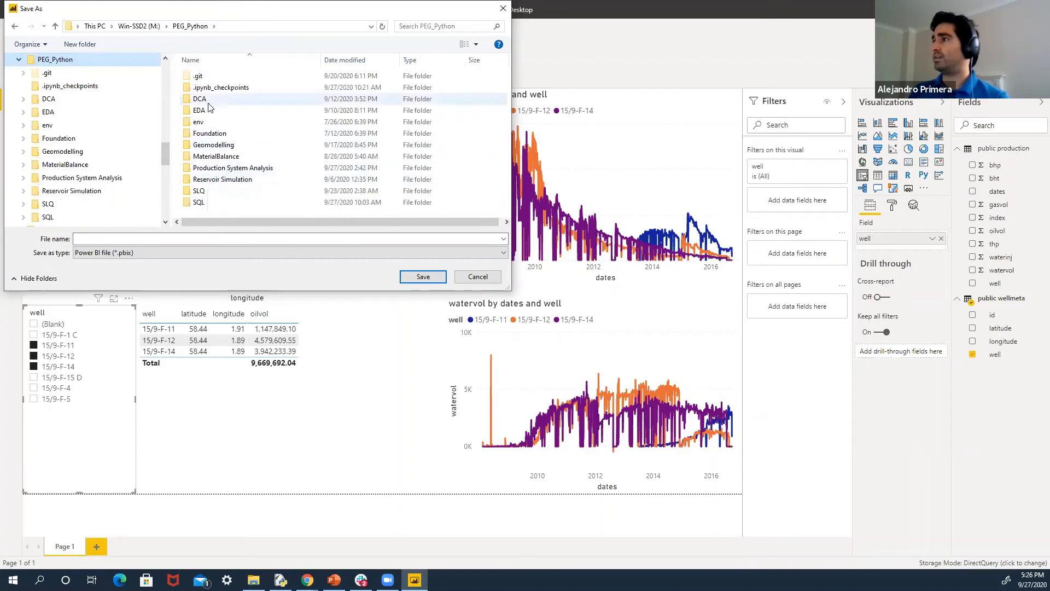
click(212, 203)
double_click(212, 203)
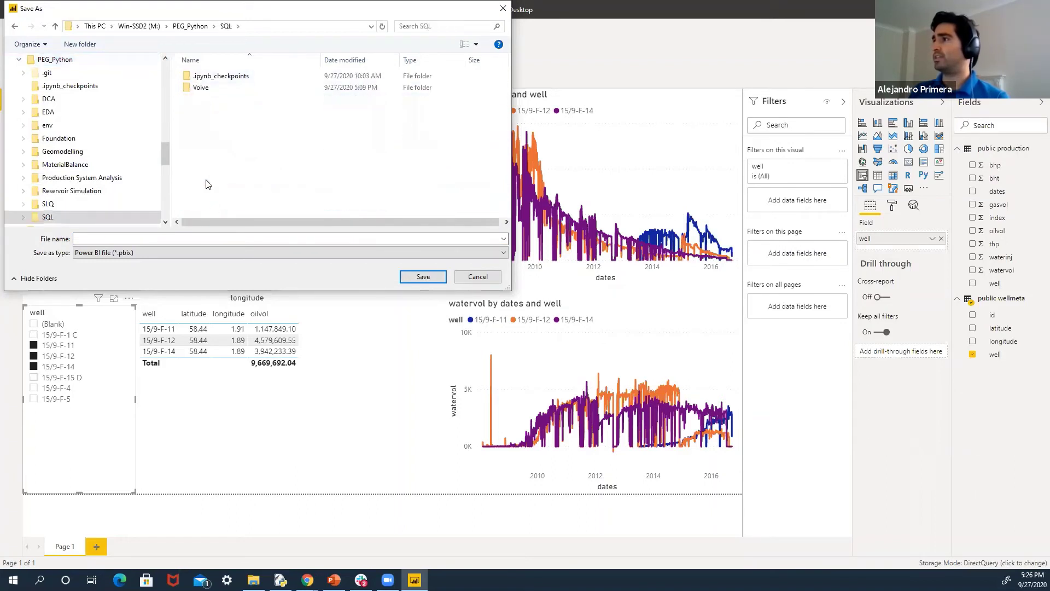
click(207, 89)
double_click(207, 89)
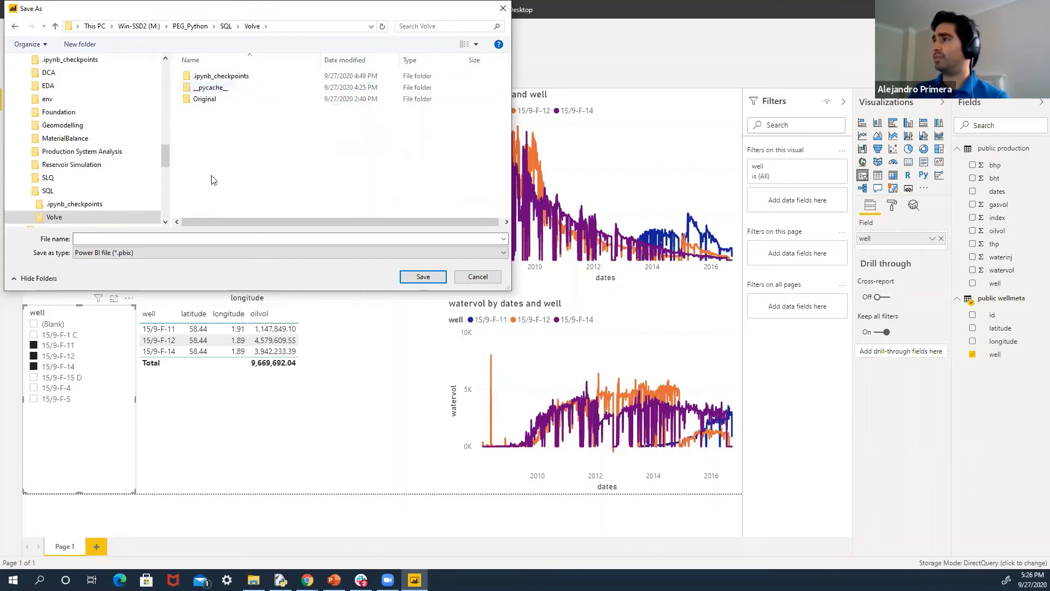
Name the Power BI file "Session Production Visualisation" and save it in the Volve folder
click(175, 252)
click(181, 237)
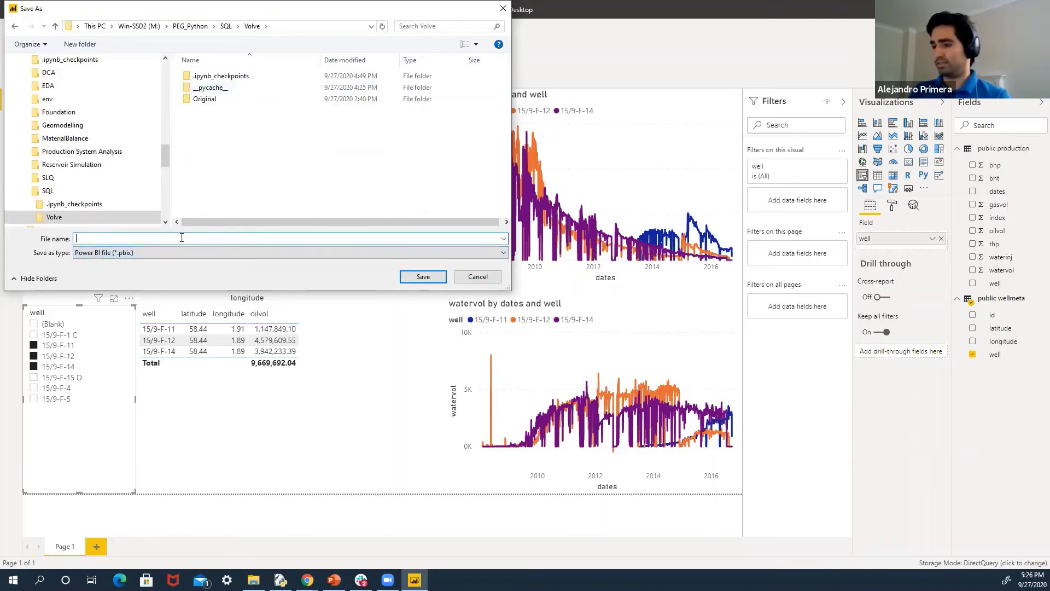
text(Session)
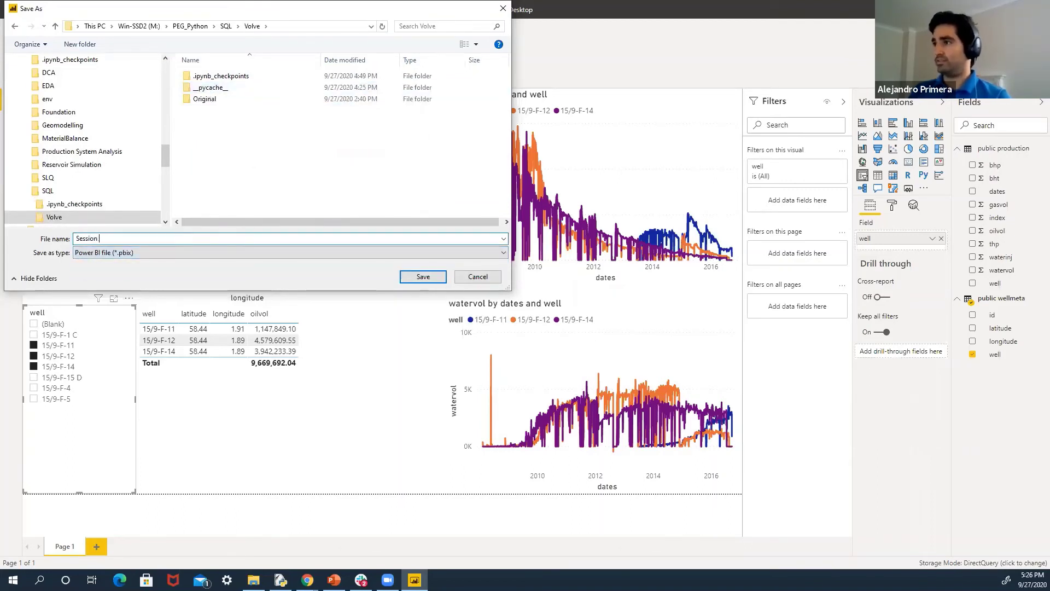
text( Produc)
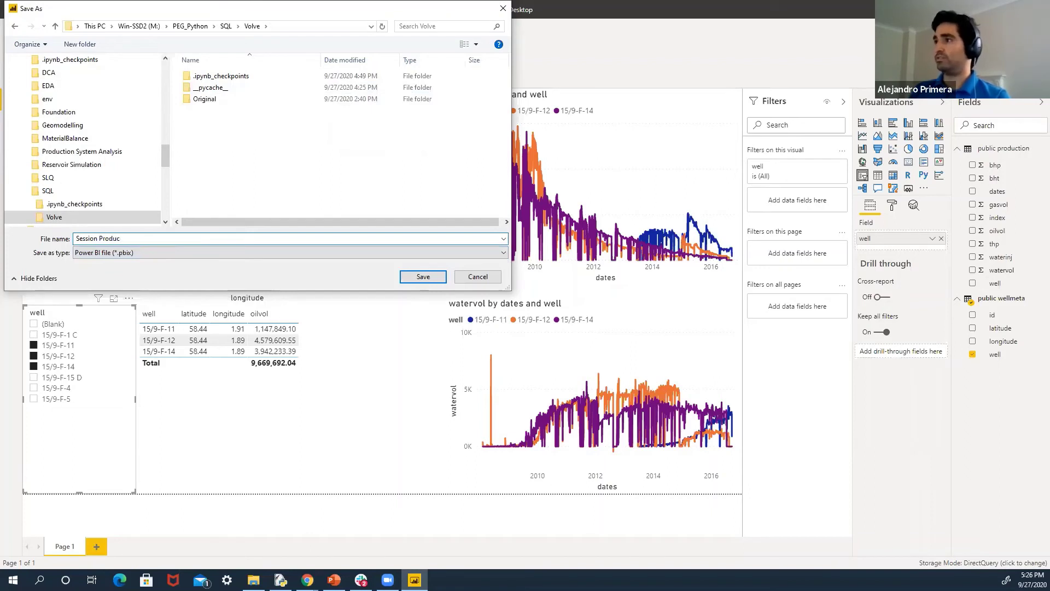
text(tion Visu)
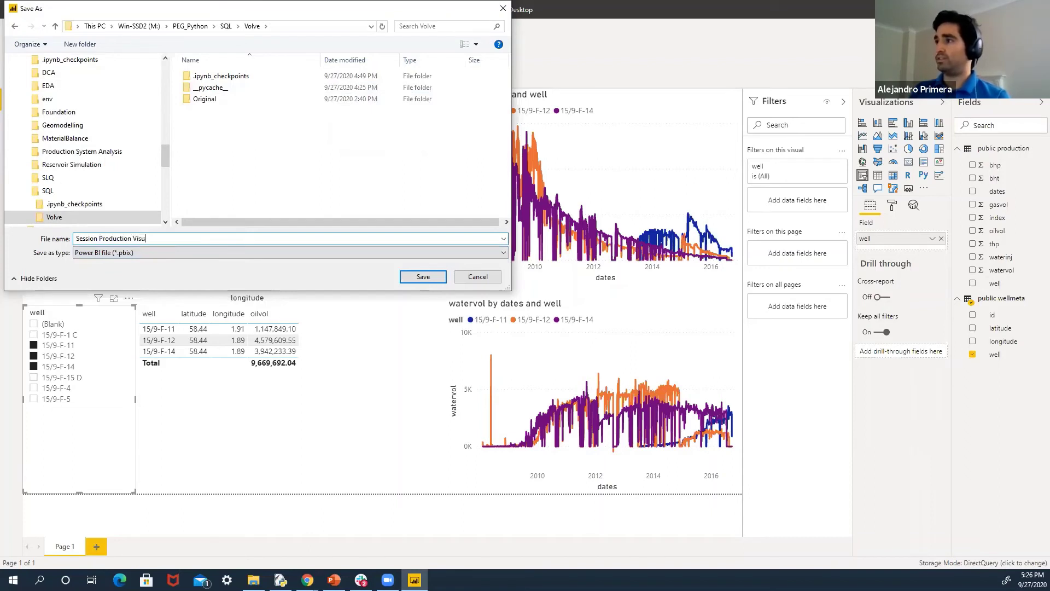
text(al)
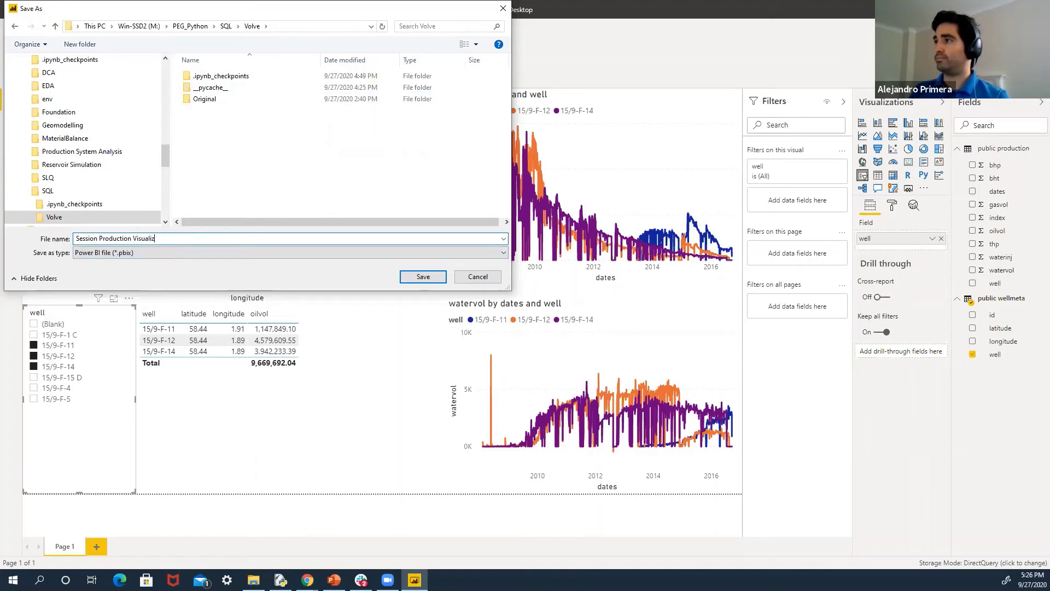
text(isation)
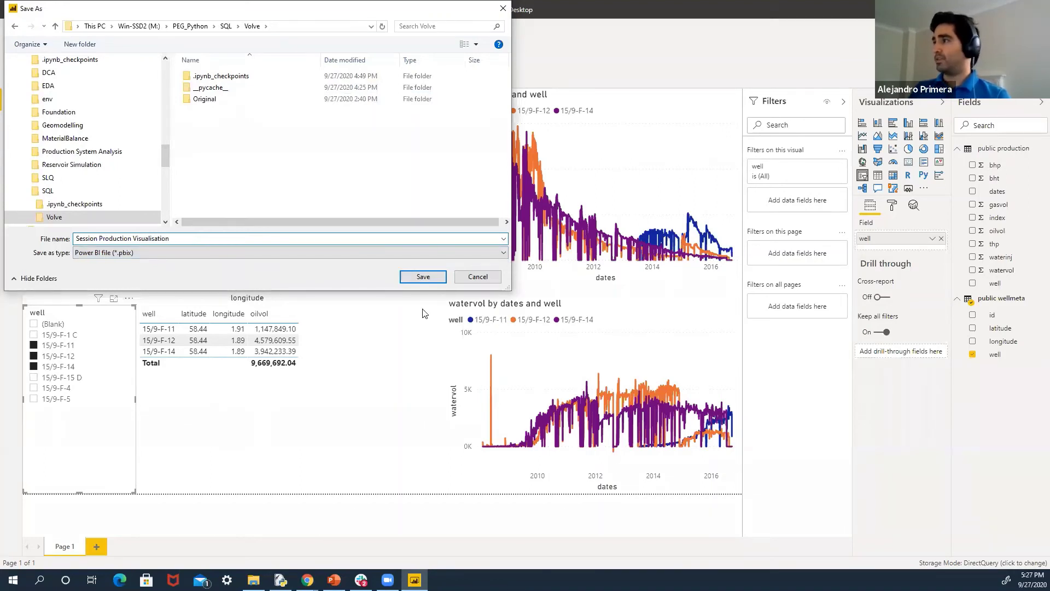
click(431, 282)
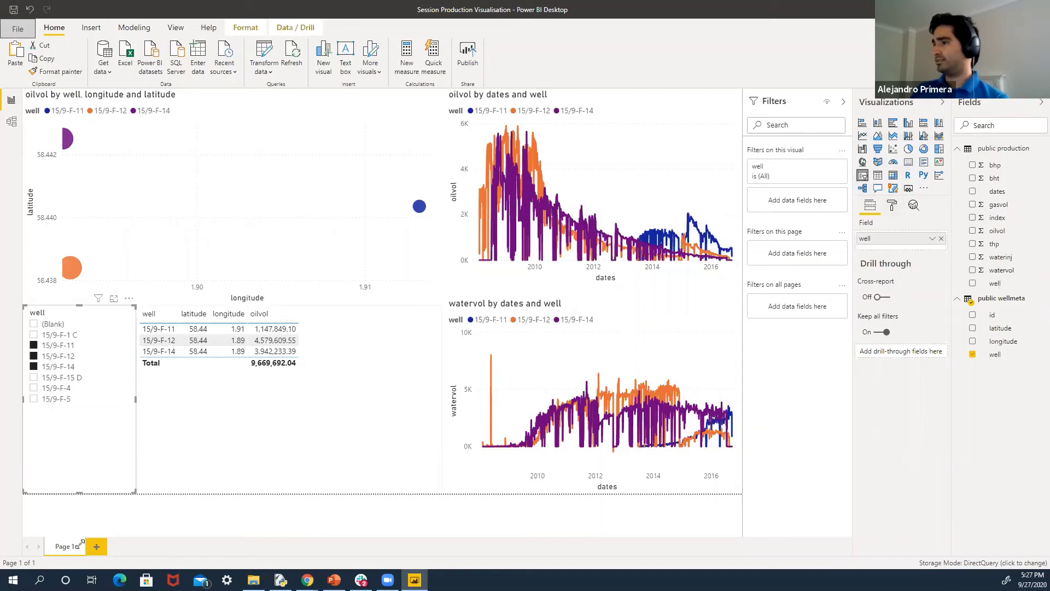
Add a second report page and place an empty Python visual on it
key(ctrl+m)
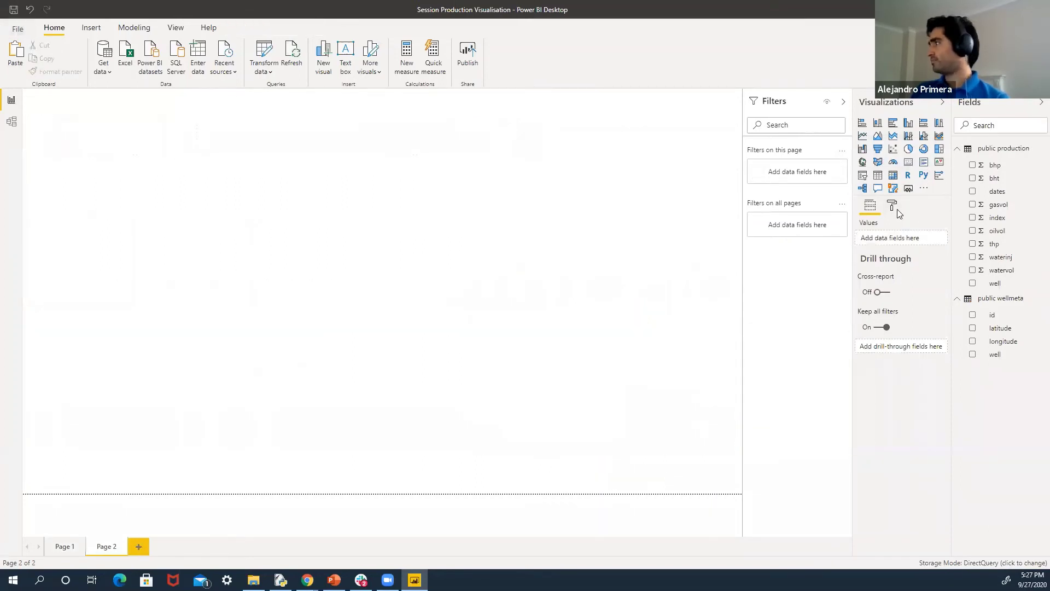
click(924, 175)
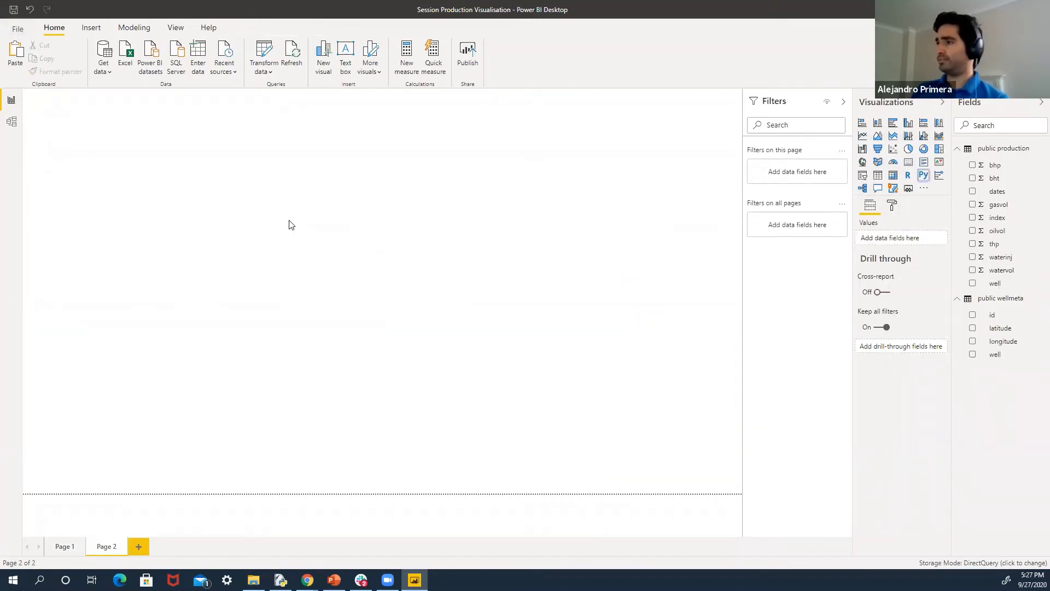
click(579, 319)
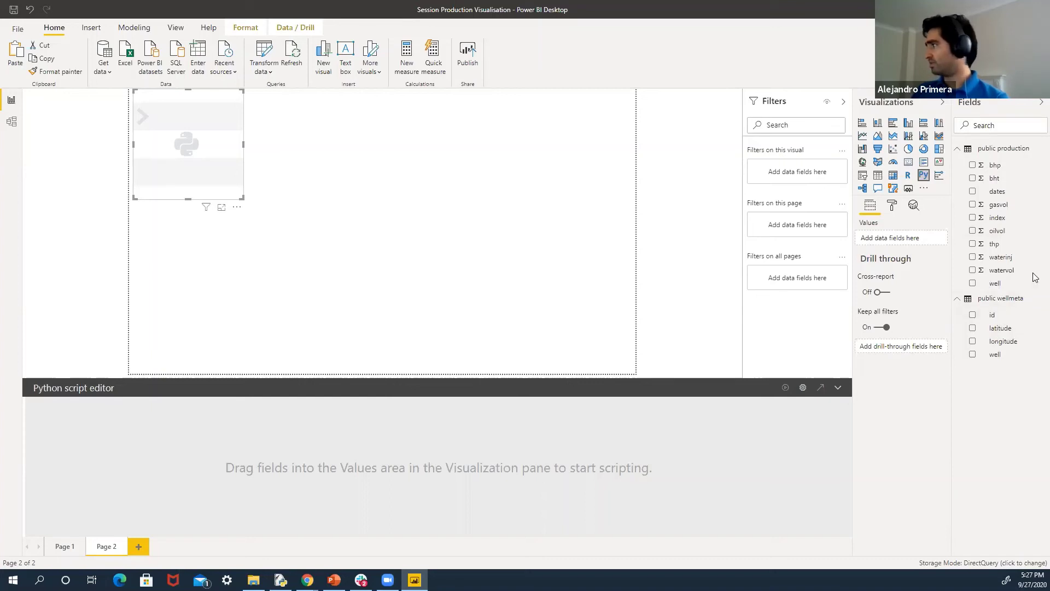
Add longitude, latitude and well from public wellmeta as the Python visual's values, in that order
drag(1003, 342, 517, 476)
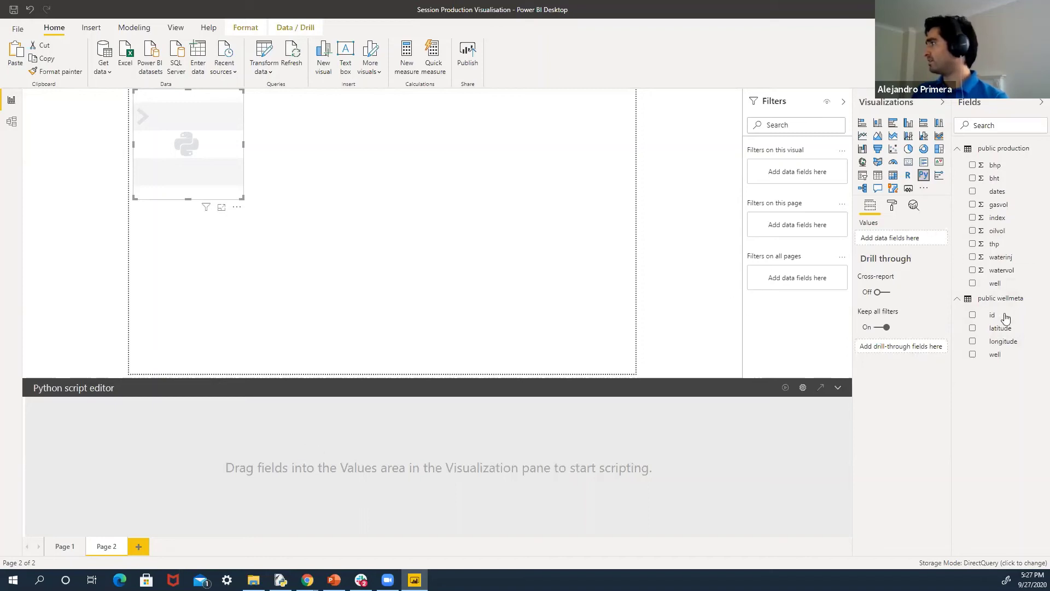
drag(1009, 344, 902, 252)
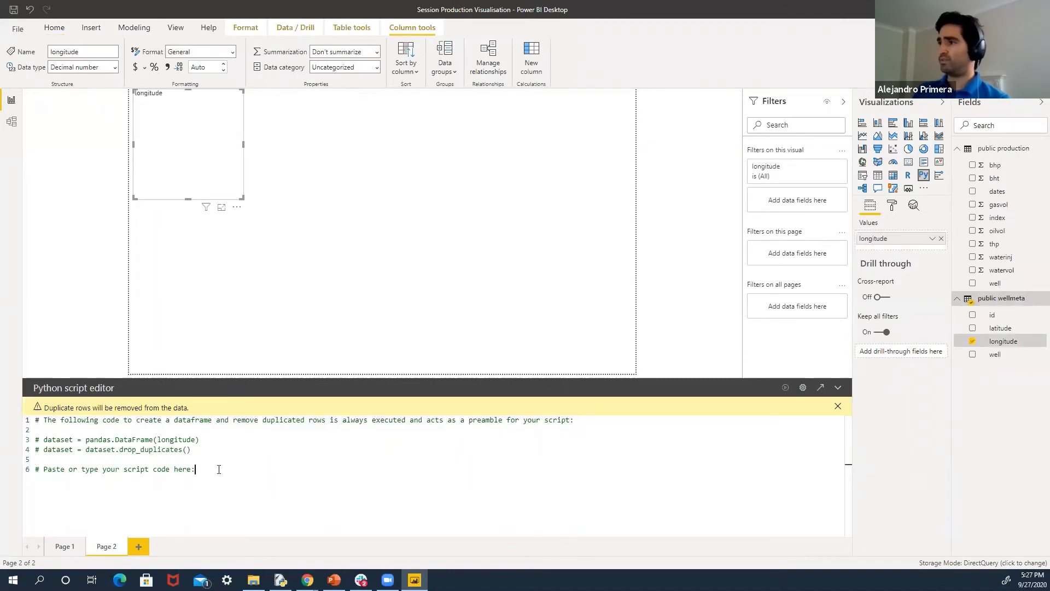
double_click(61, 439)
click(175, 432)
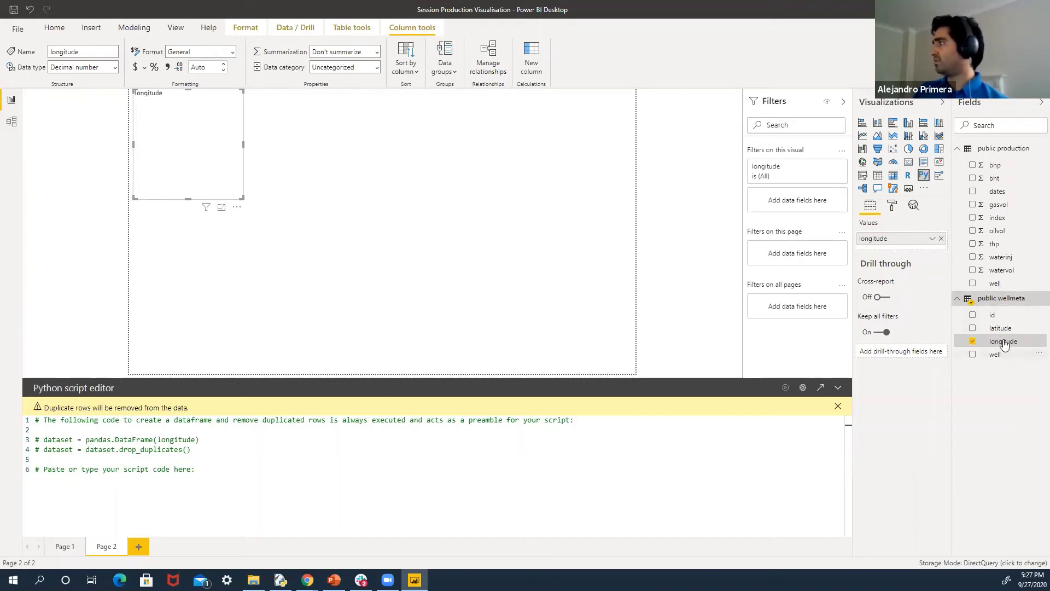
drag(1005, 334, 894, 244)
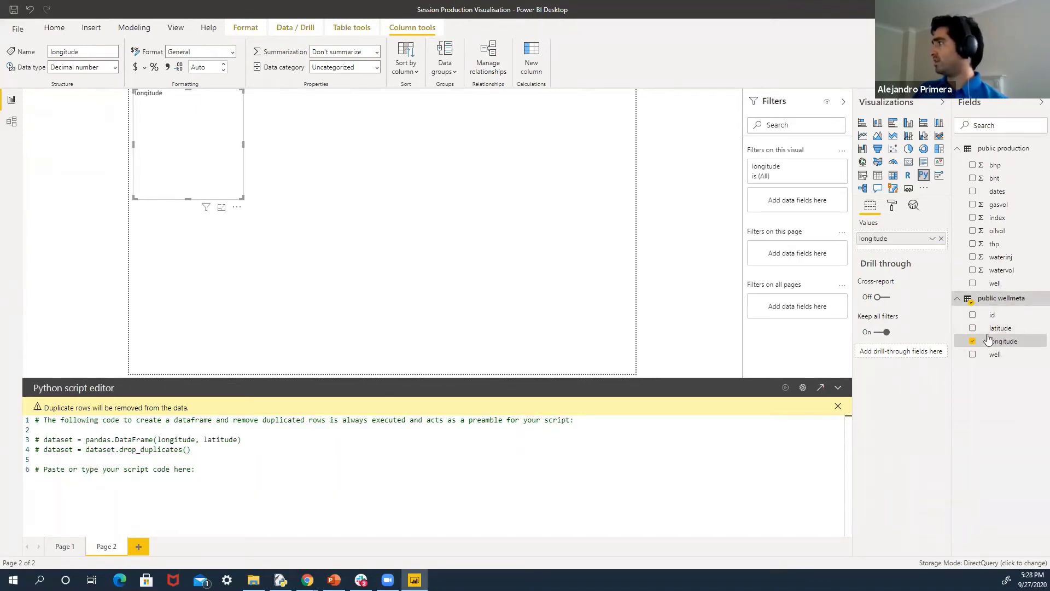
drag(996, 357, 904, 262)
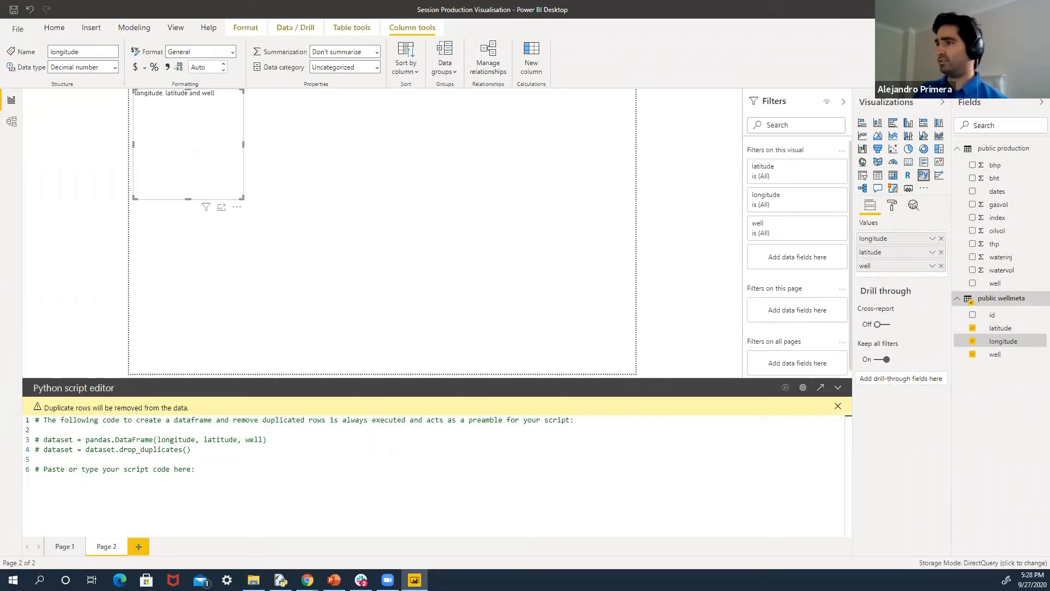
Write print(dataset) on a new line below the comments in the Python visual's script
click(207, 477)
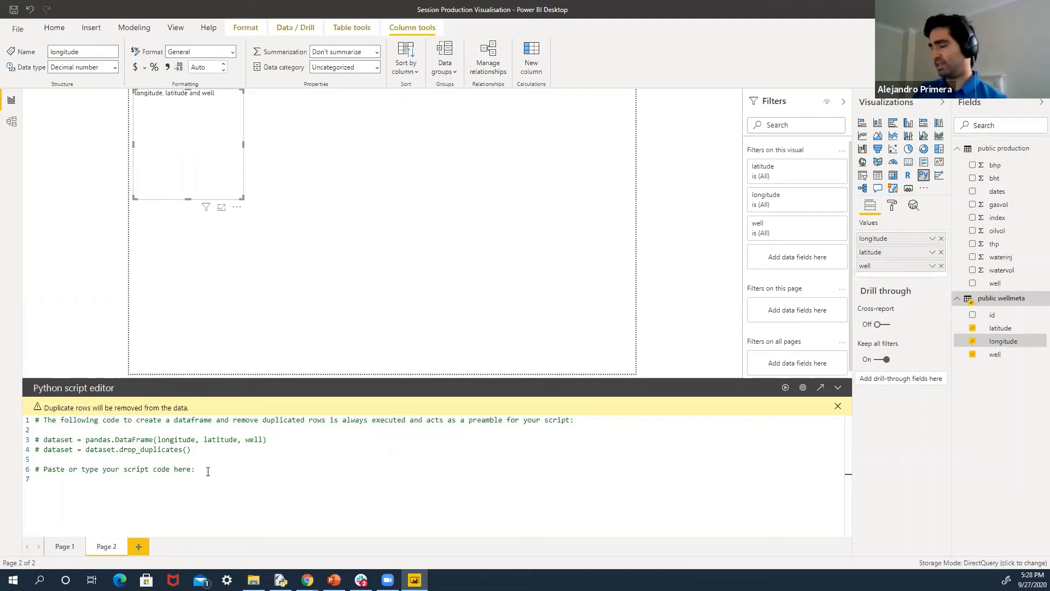
text(print)
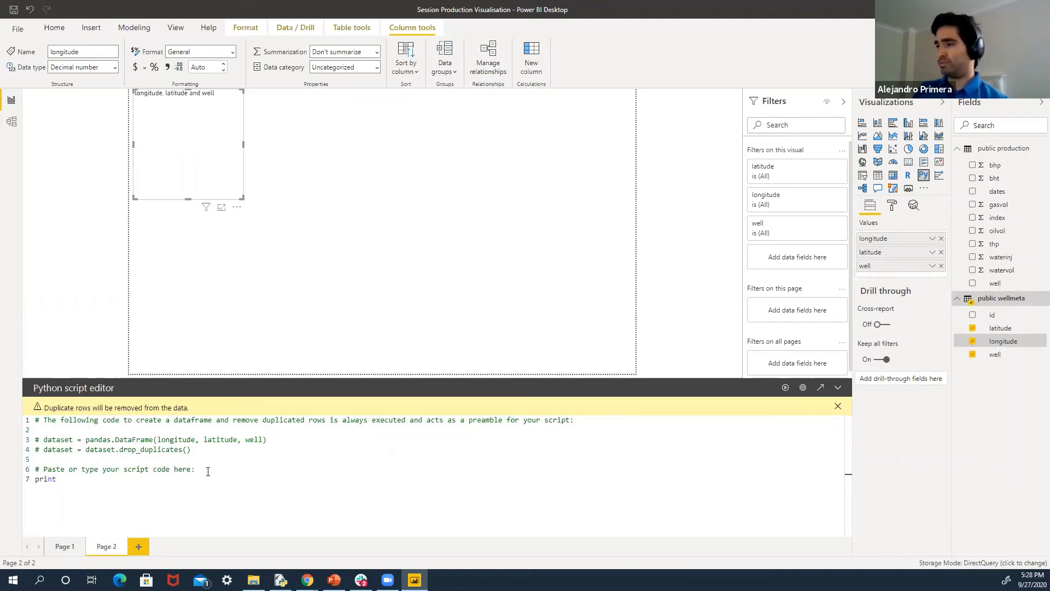
text((dat)
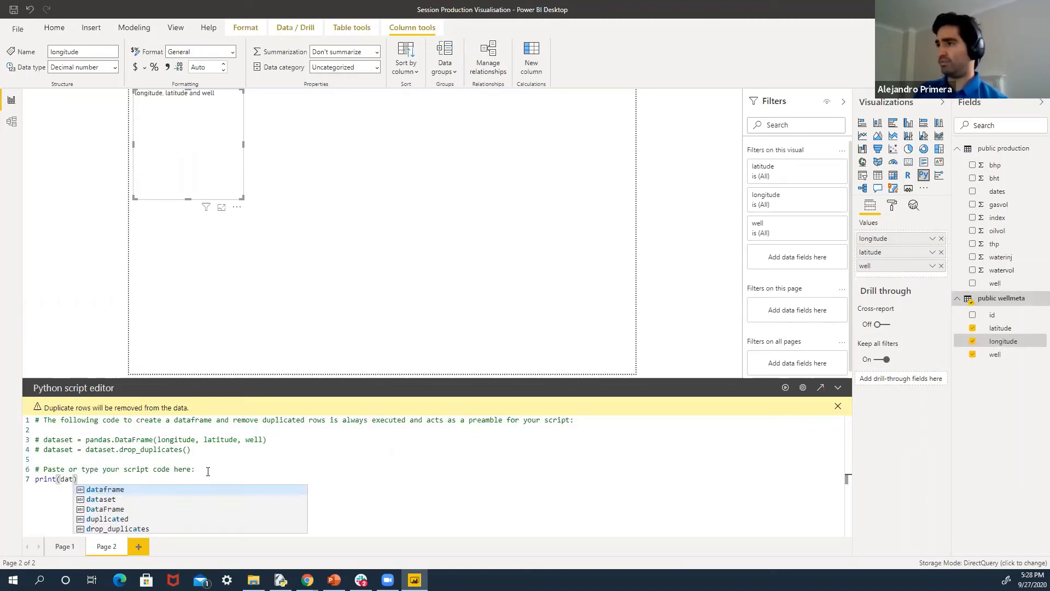
text(a)
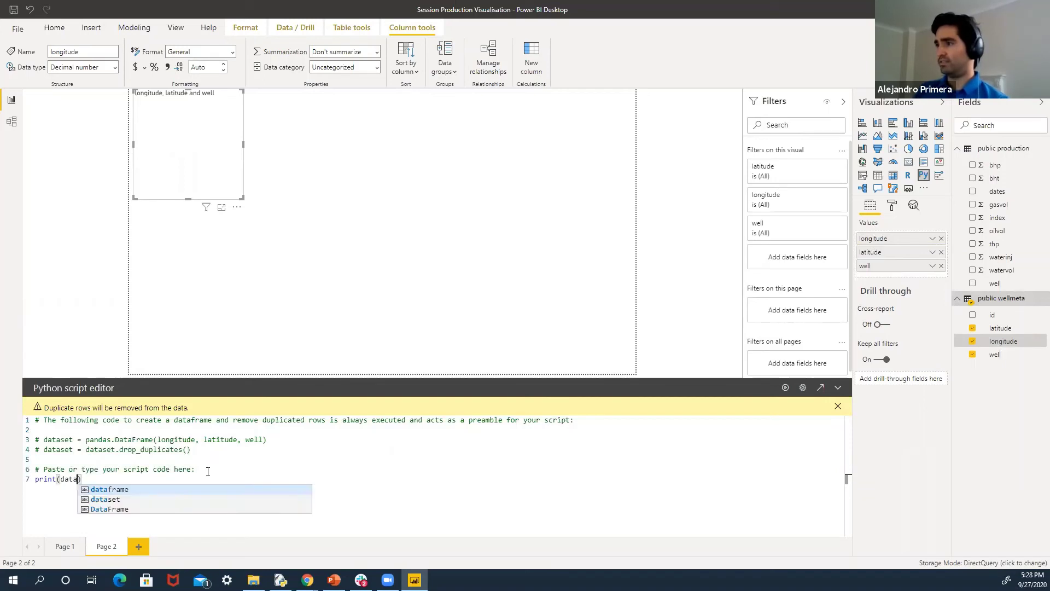
key(Down)
key(Return)
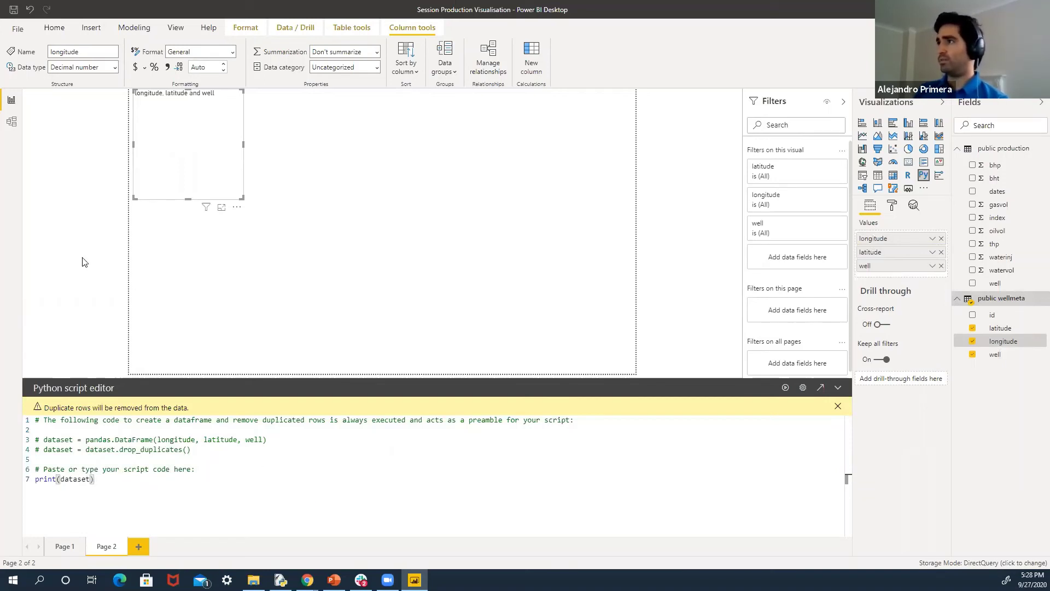
Insert a blank line at the start of the Python visual's script and uncomment the dataset = pandas.DataFrame(longitude, latitude, well) line
click(292, 284)
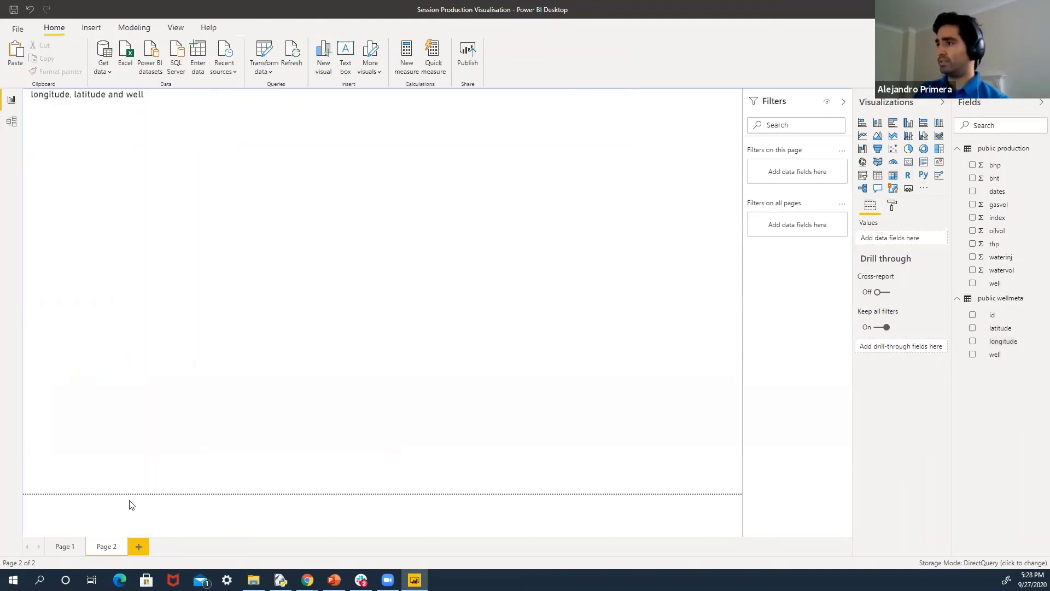
click(109, 121)
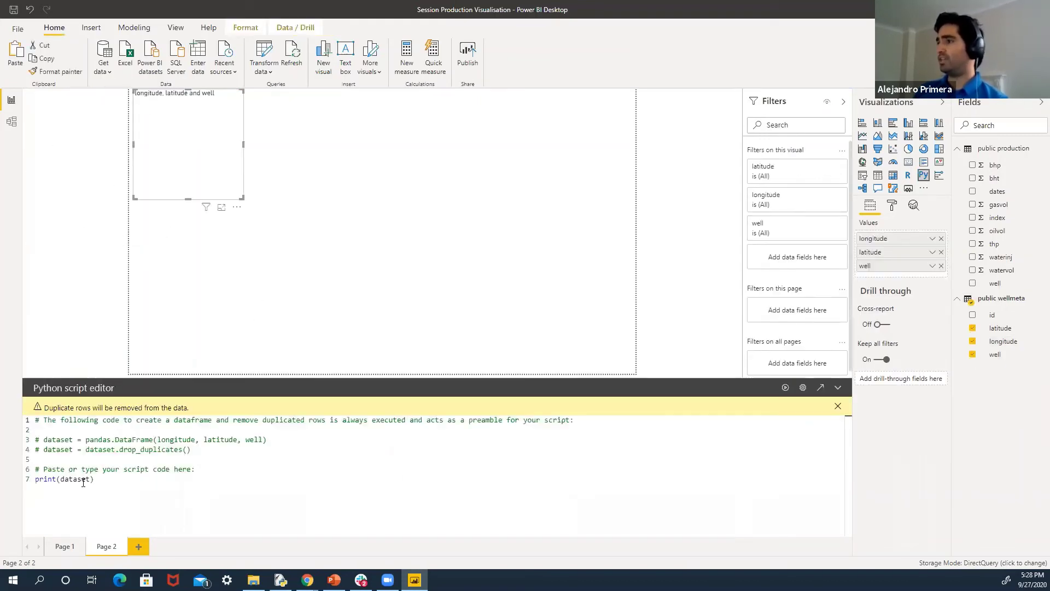
double_click(82, 479)
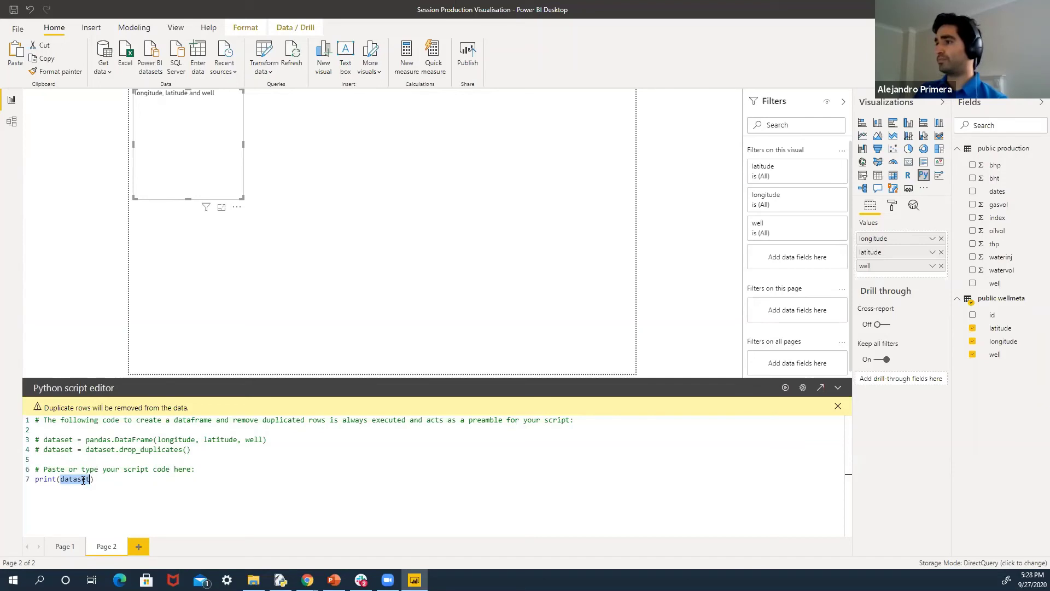
click(37, 421)
key(Return)
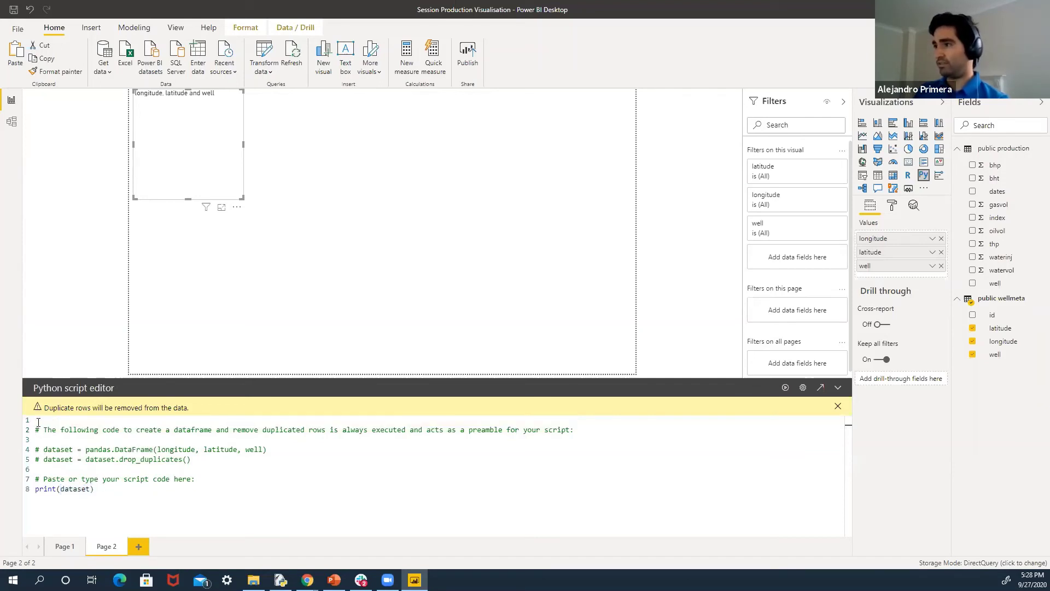
key(Right)
key(Right)
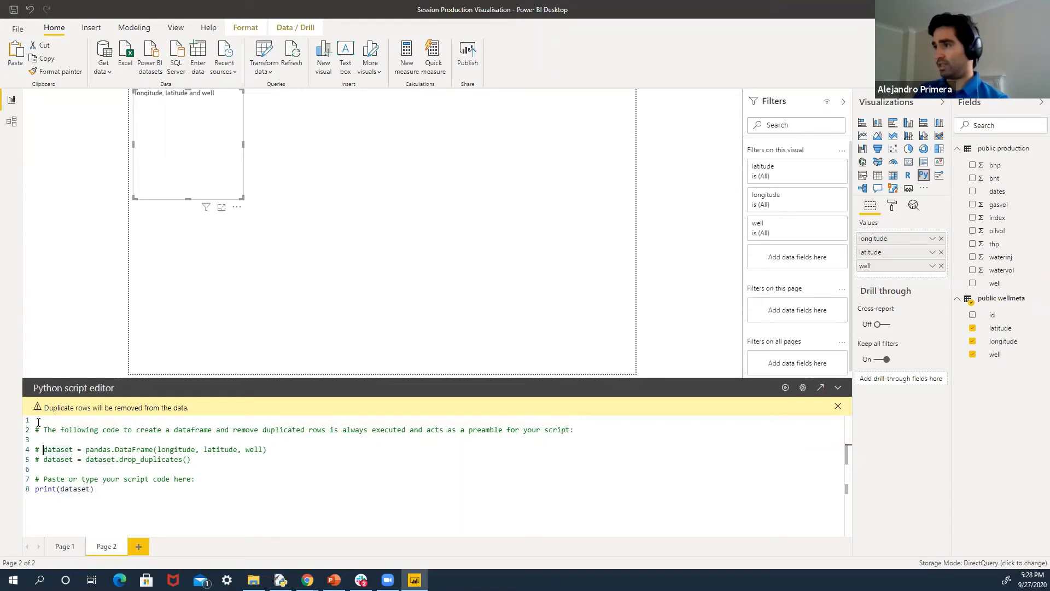
key(BackSpace)
key(BackSpace)
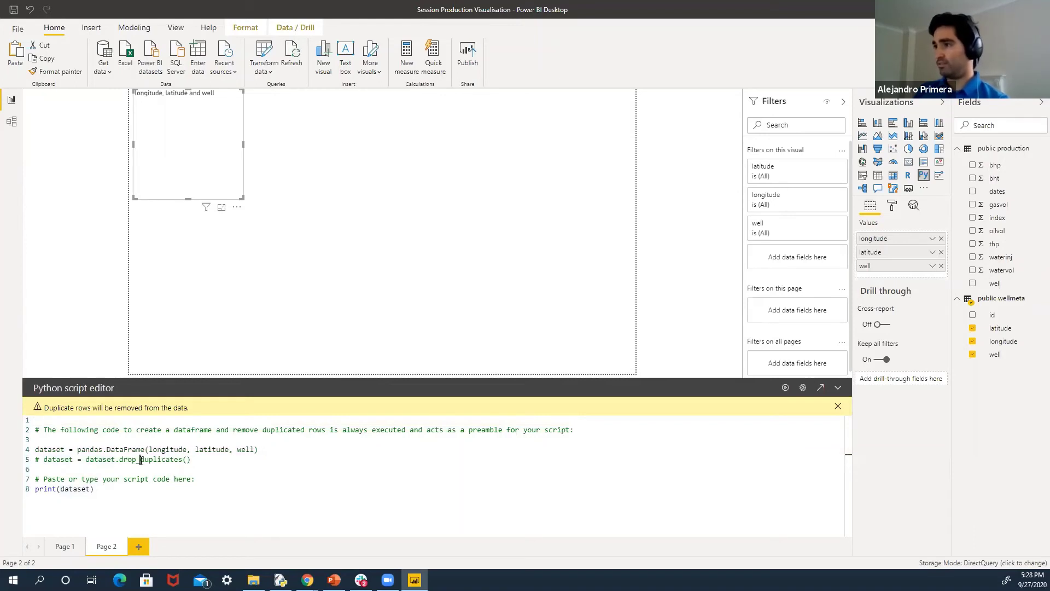
Write import matplotlib.pyplot as plt on the empty line above the DataFrame line in the Python visual's script
click(243, 282)
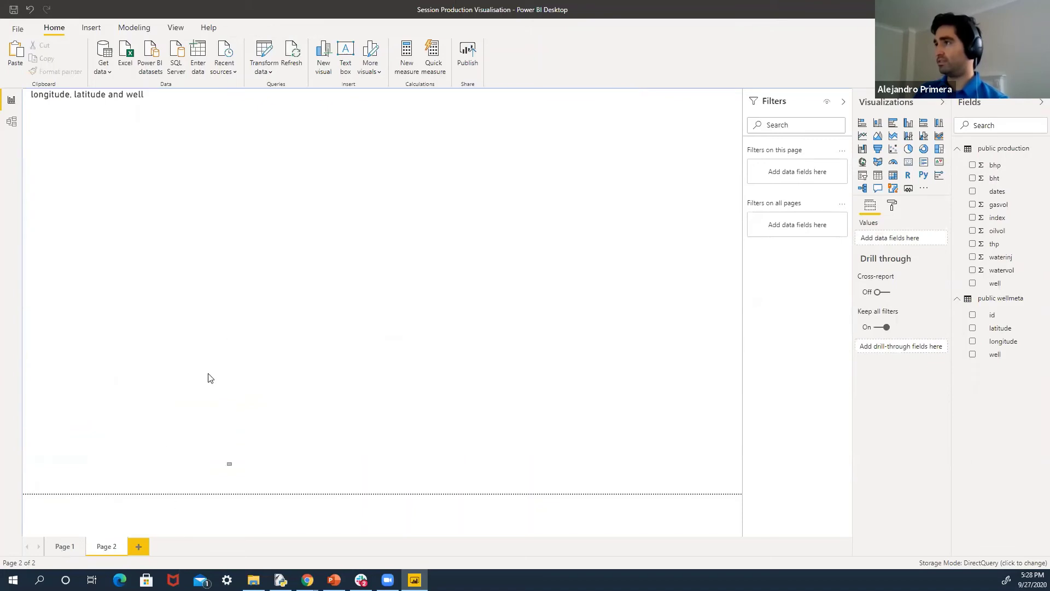
click(140, 241)
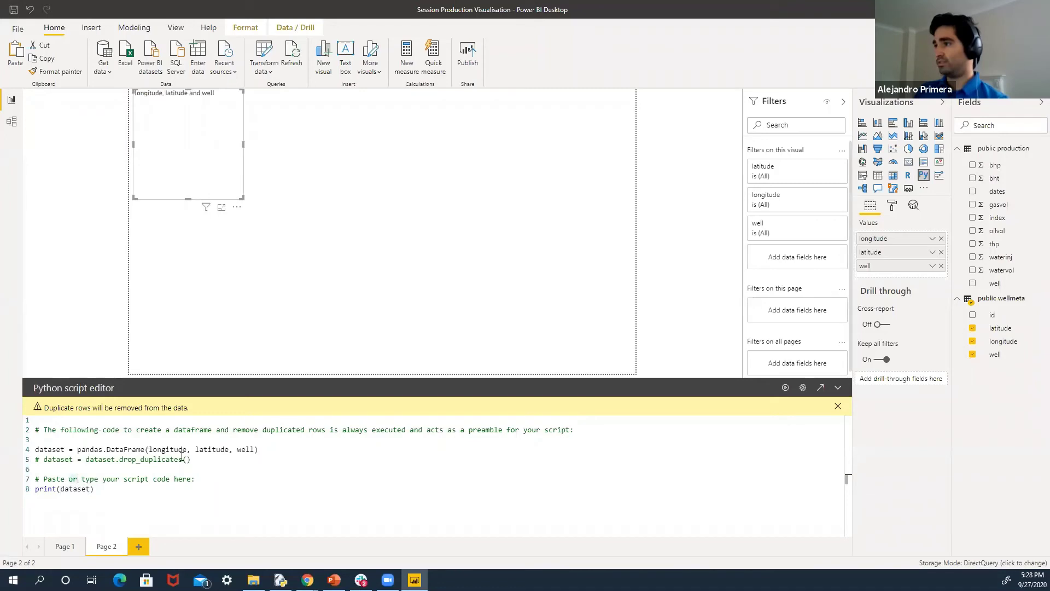
click(102, 496)
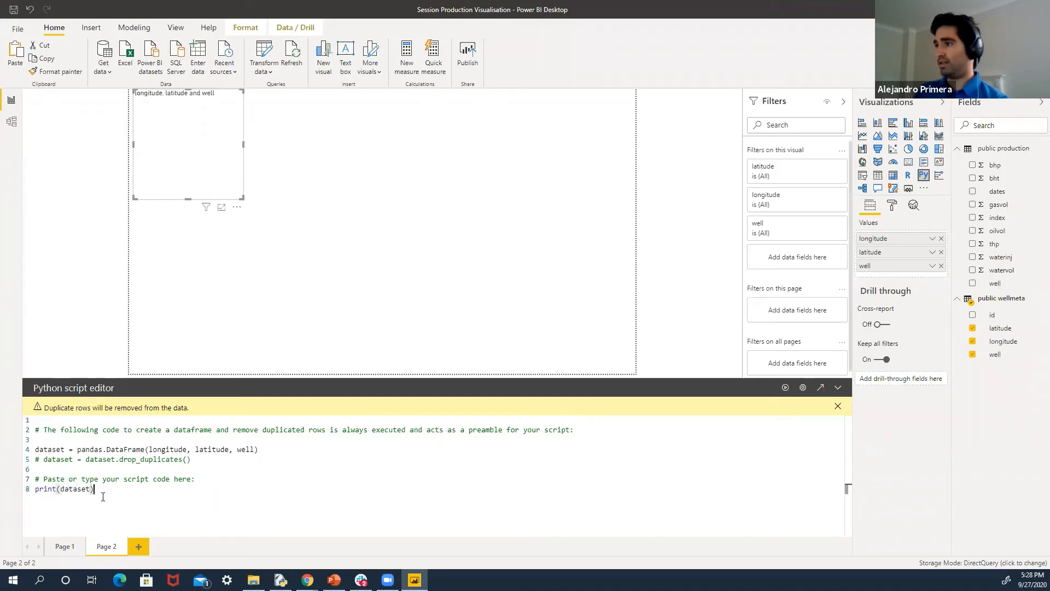
click(45, 443)
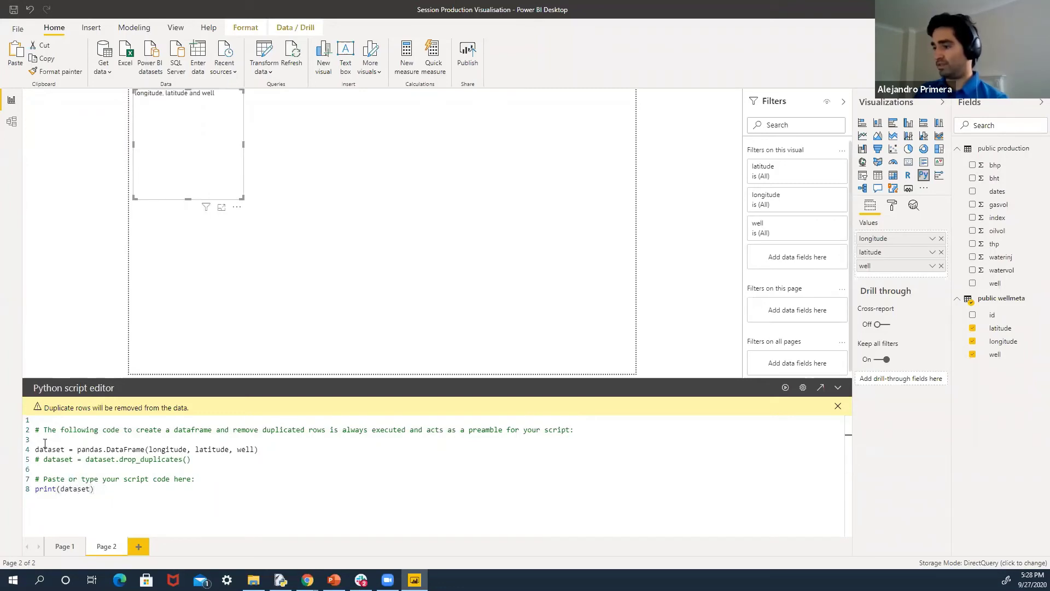
text(import)
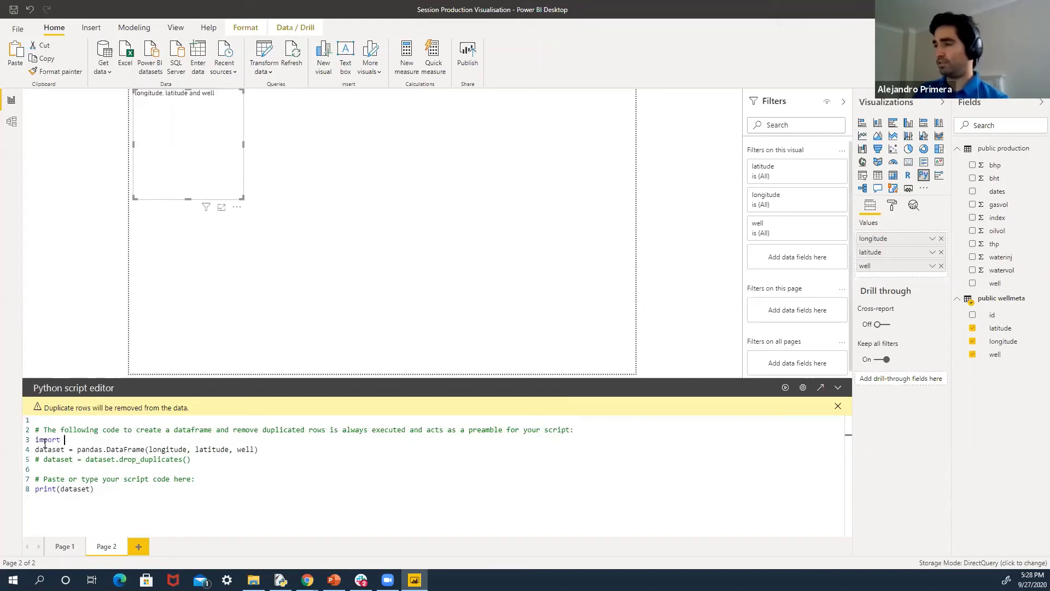
text( mat)
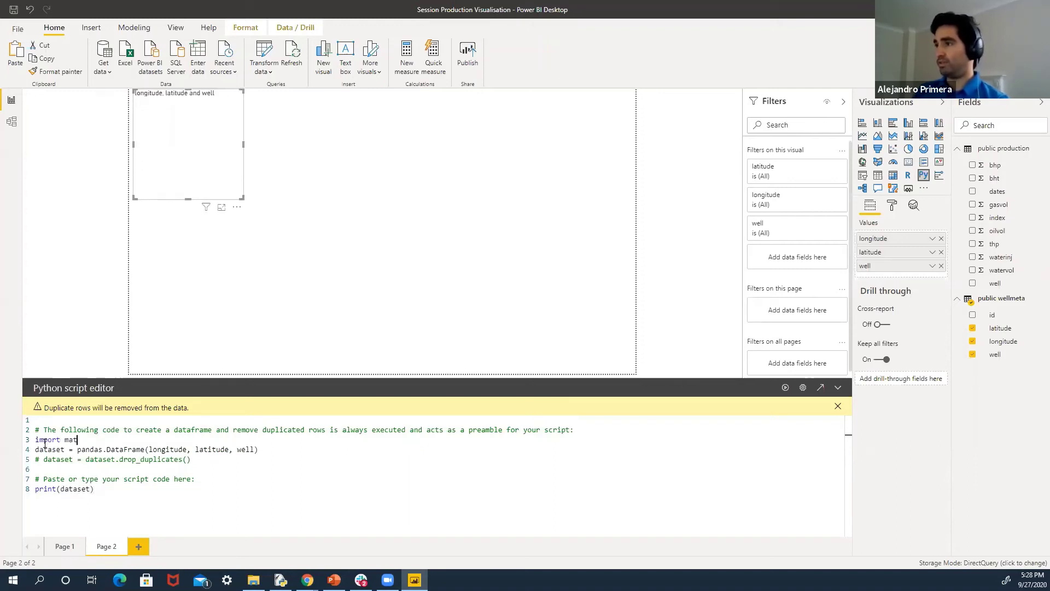
text(plolot)
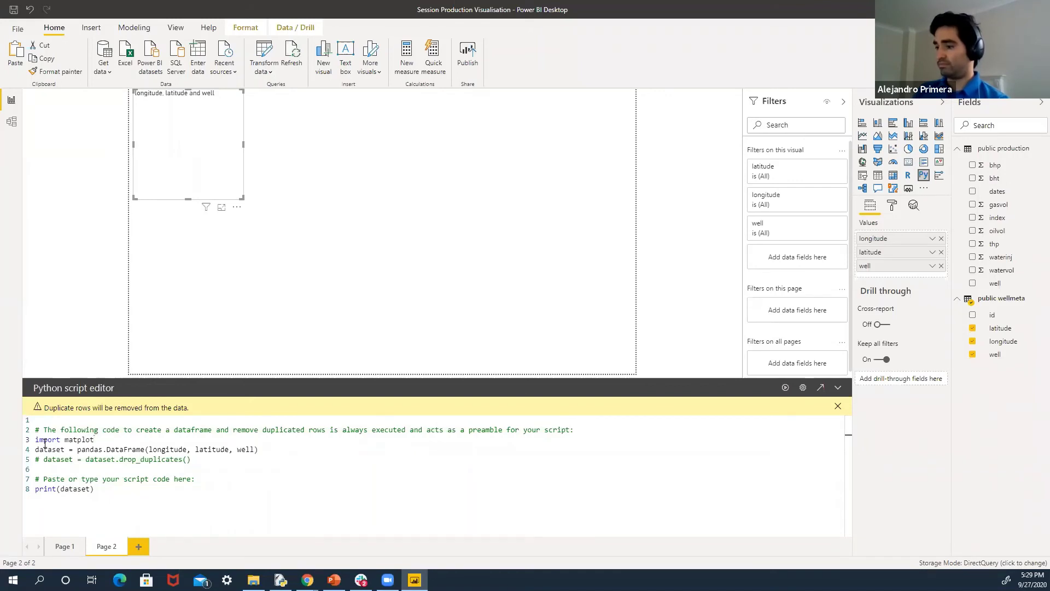
text(lib.py)
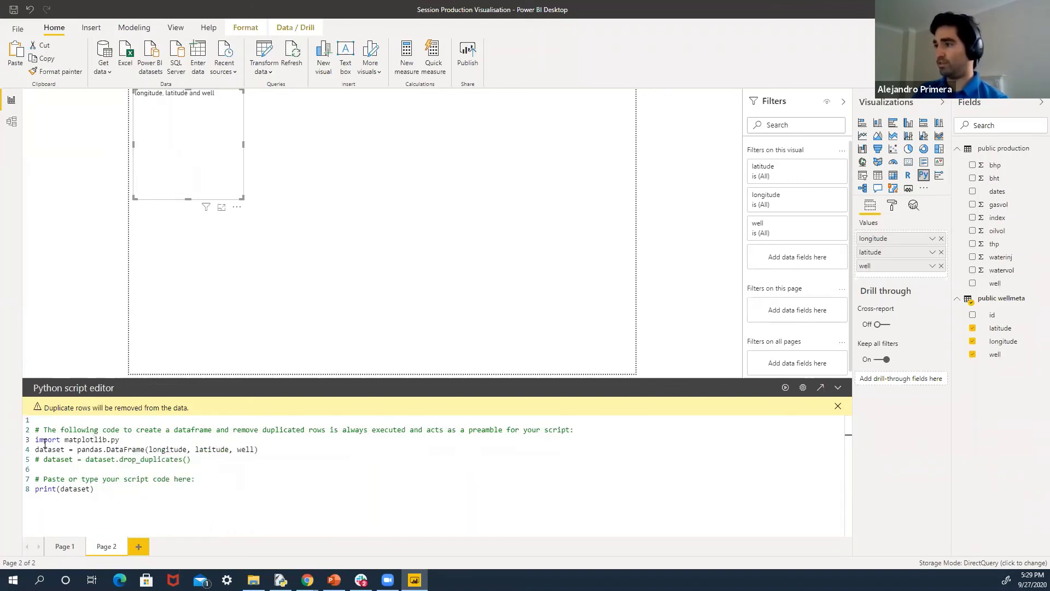
text(plot as plt)
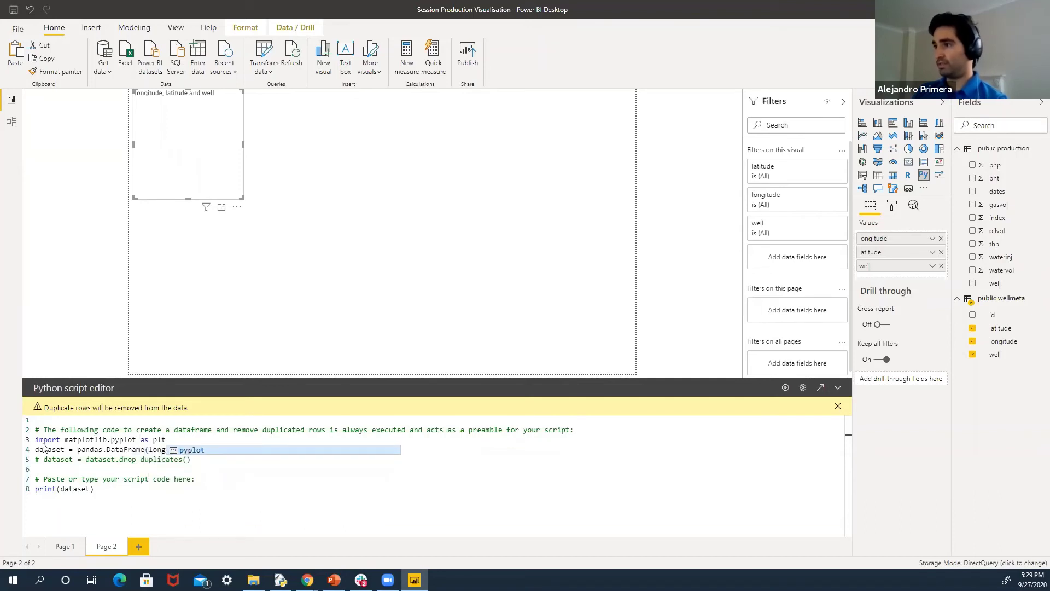
Replace print(dataset) on the script's last line with an empty plt.scatter() call
click(102, 492)
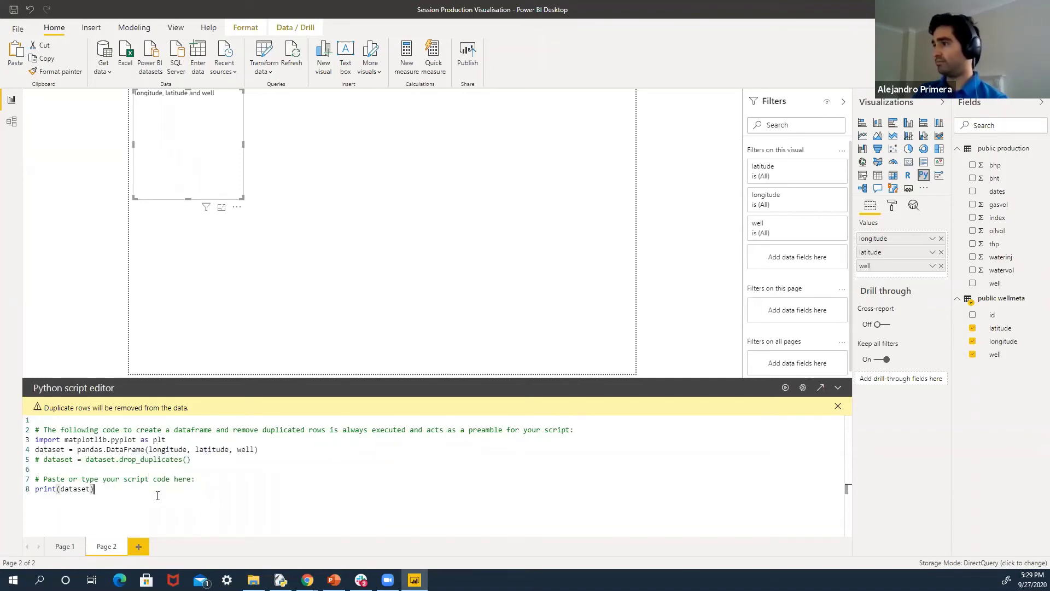
drag(108, 492, 36, 491)
click(28, 495)
click(94, 489)
text(plt.)
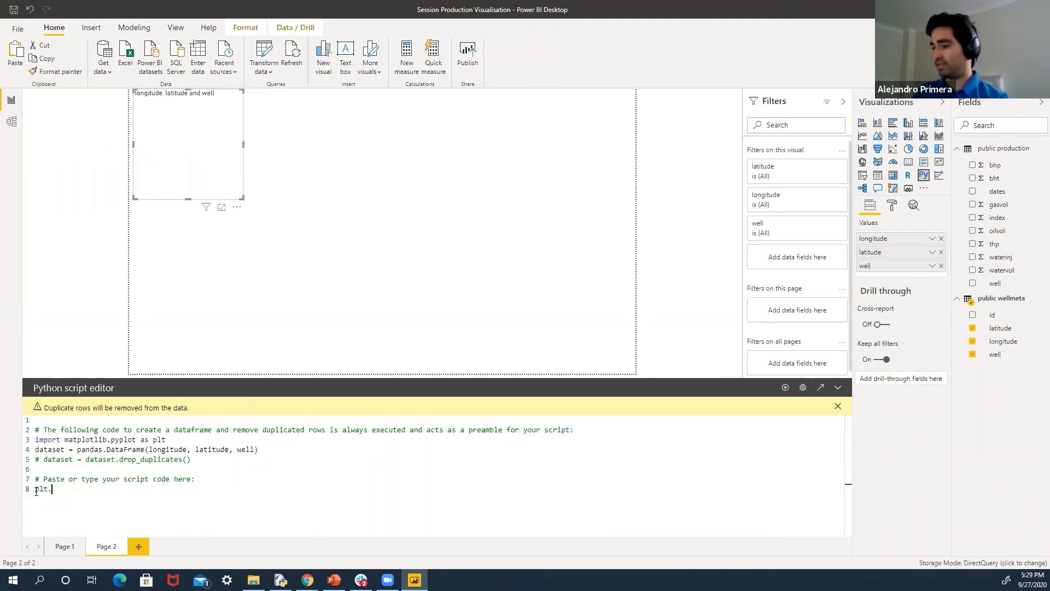
text(scattre)
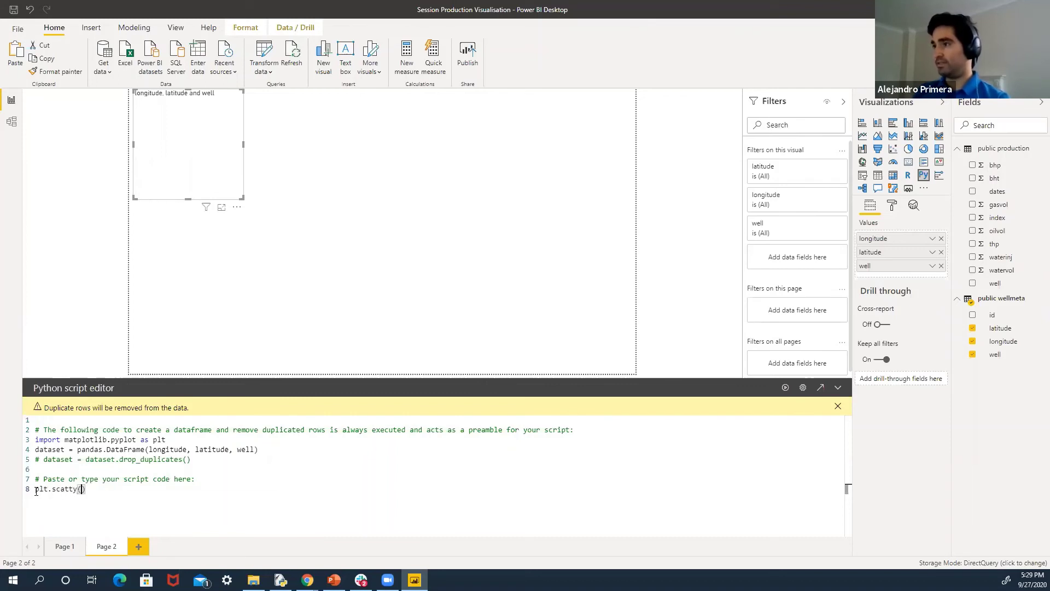
key(BackSpace)
key(BackSpace)
text(er)
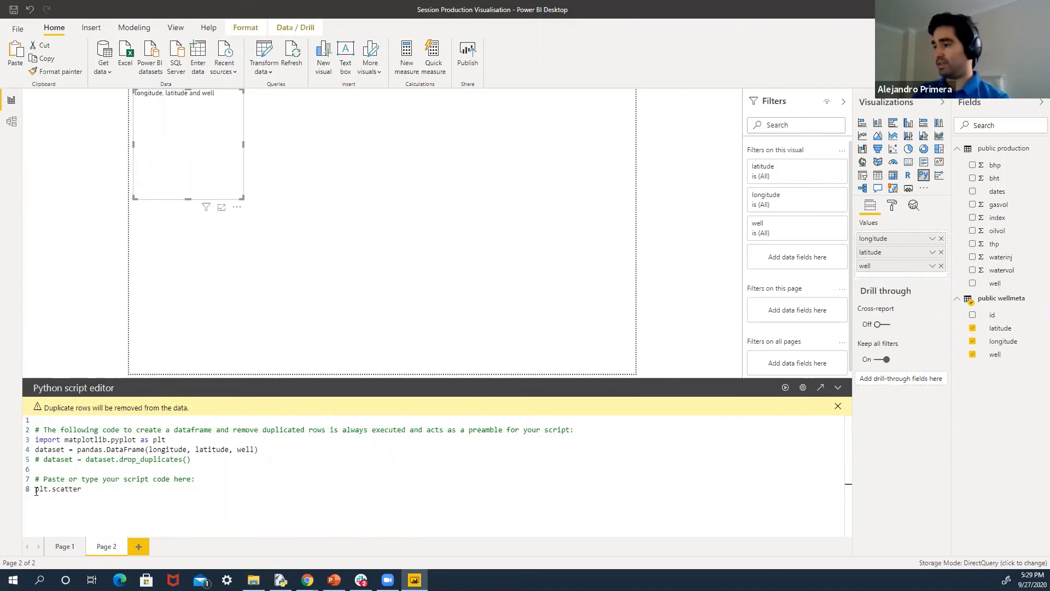
text(()
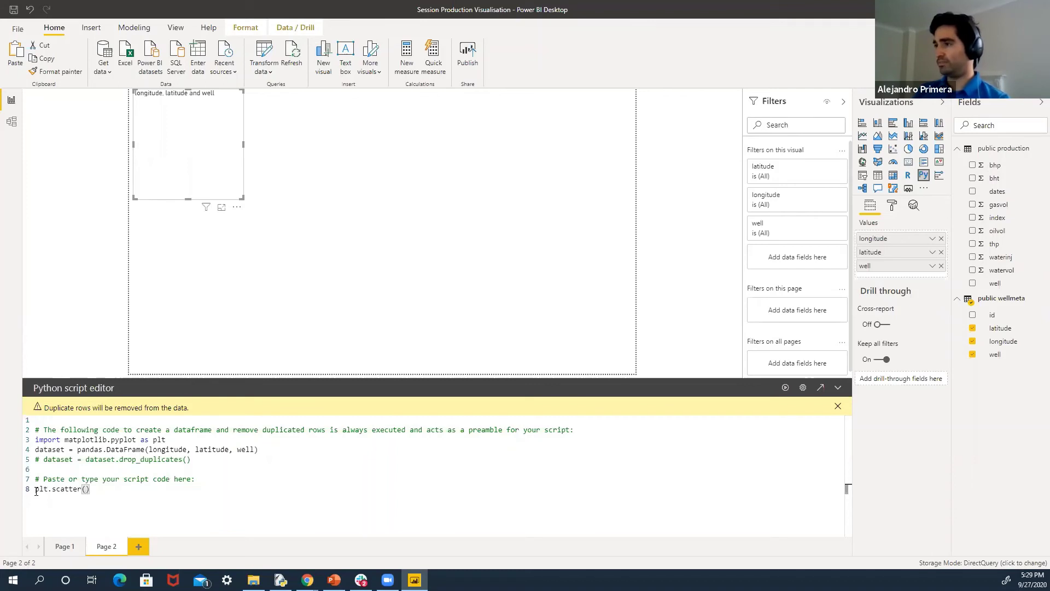
Fill in the plt.scatter call with the arguments dataset[latitude],dataset[longitude]
text(da)
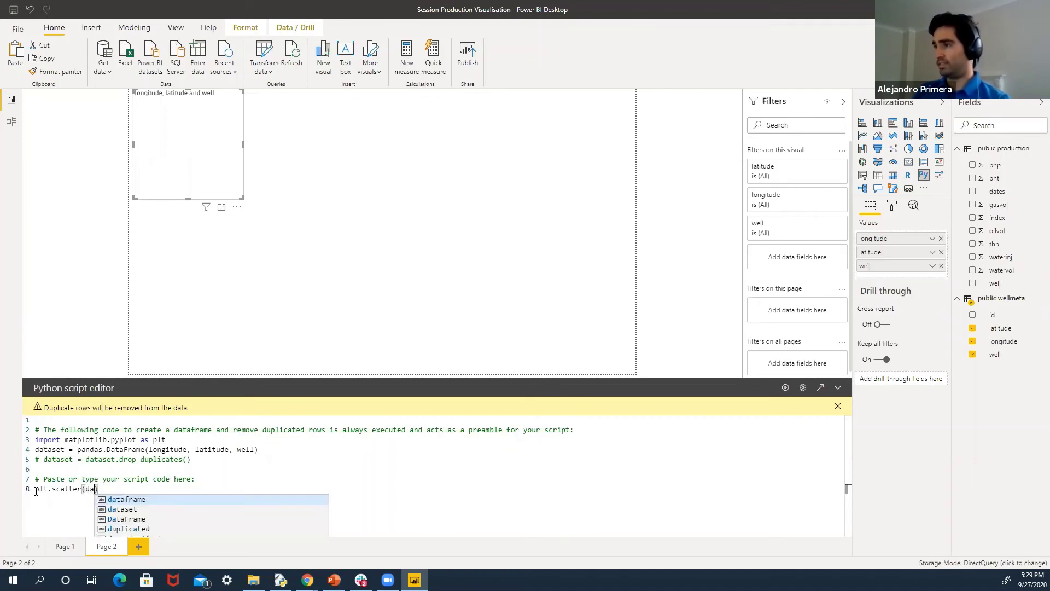
key(Down)
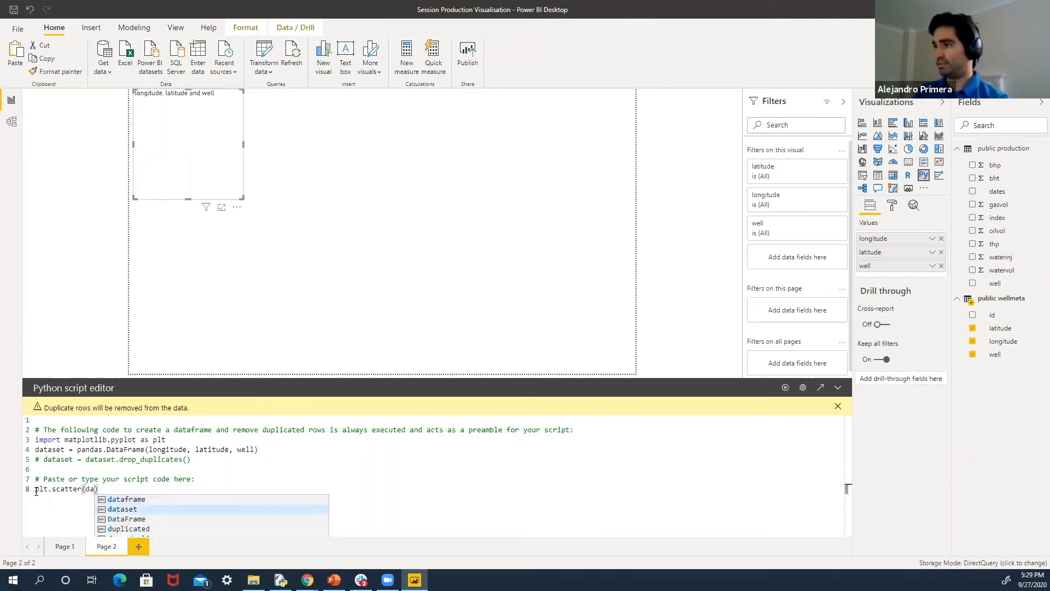
click(112, 510)
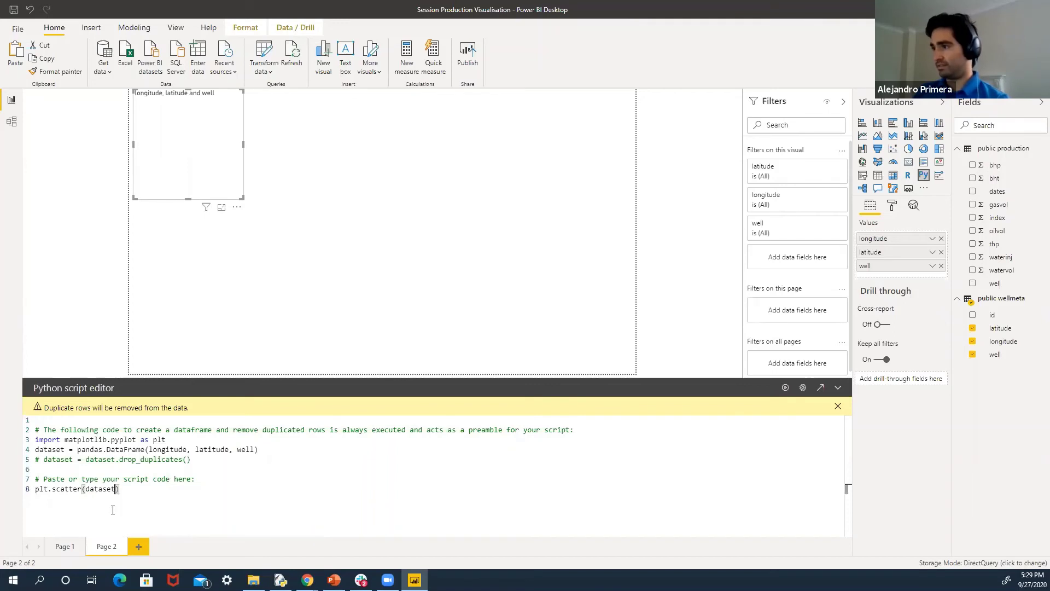
text([)
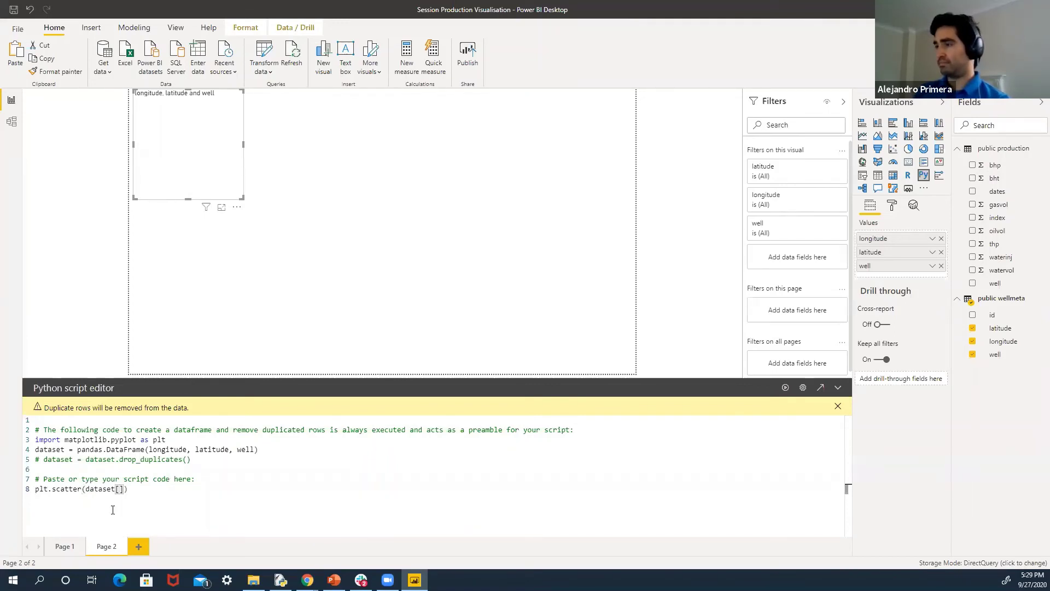
text(')
key(BackSpace)
text(la)
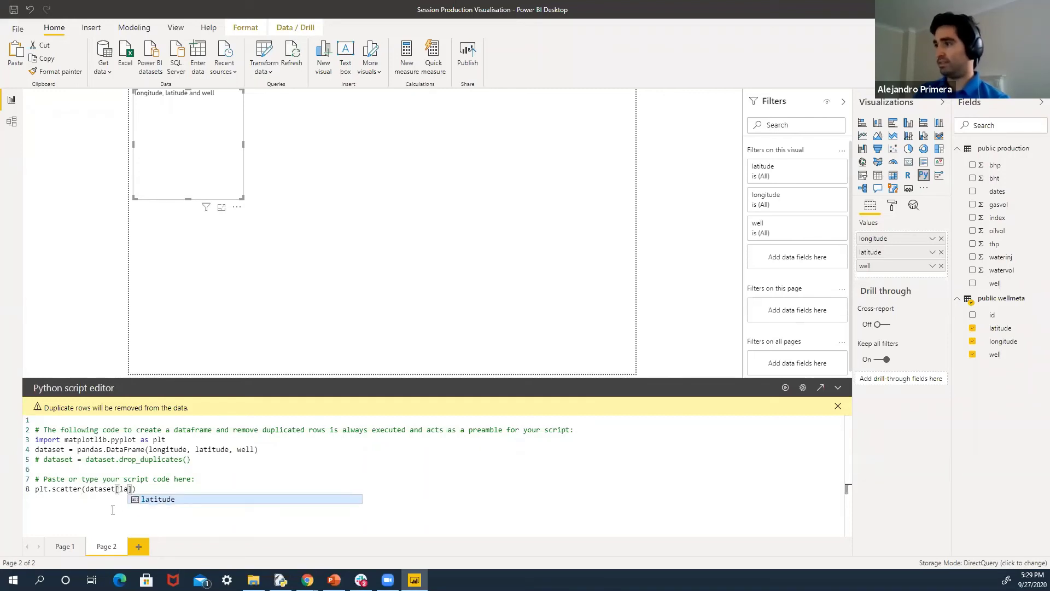
key(Tab)
text(,)
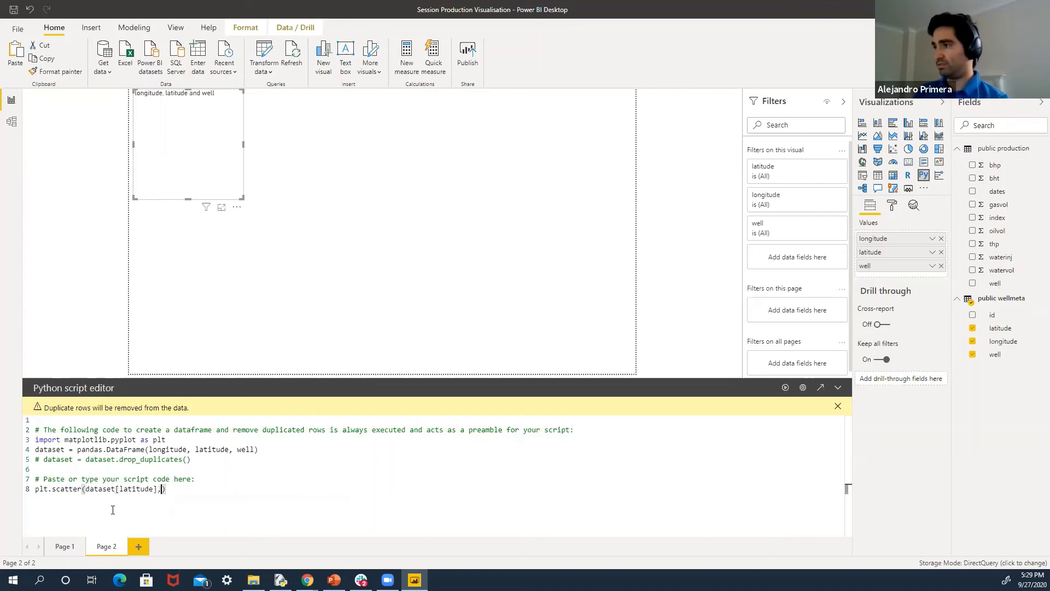
text(dataset)
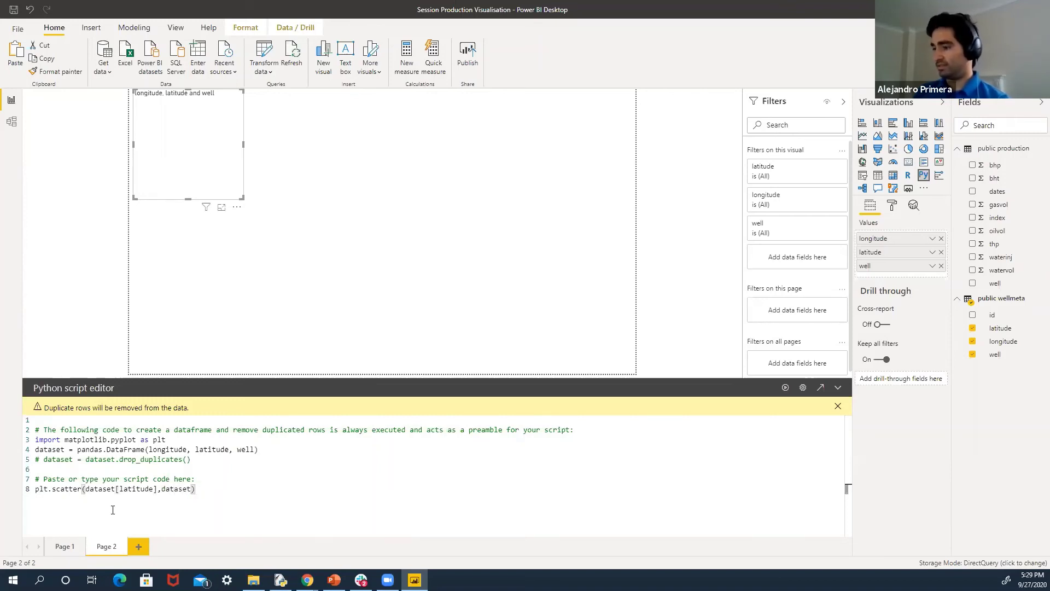
text([lon)
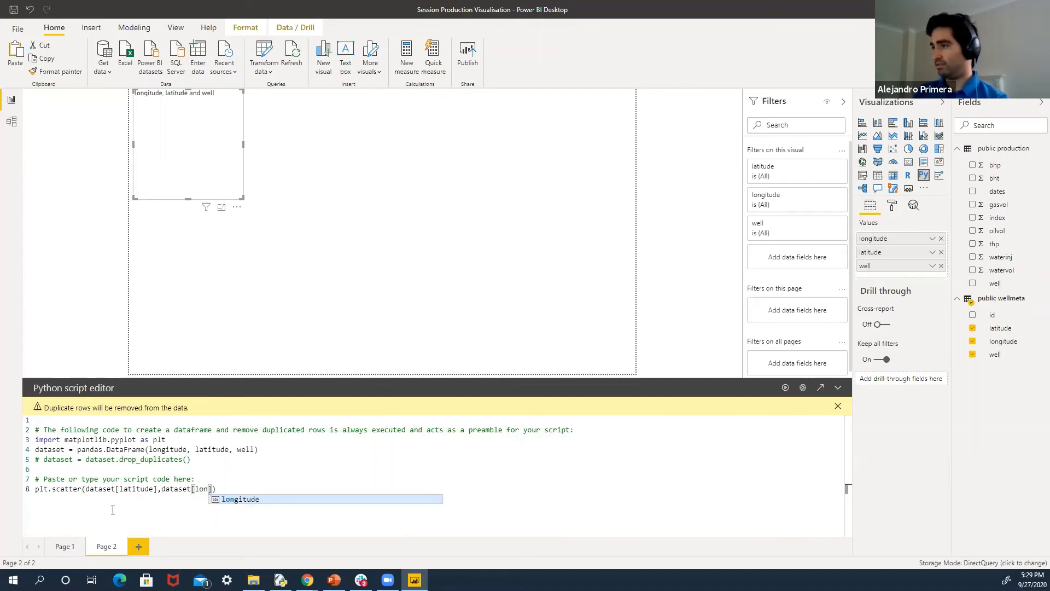
key(Tab)
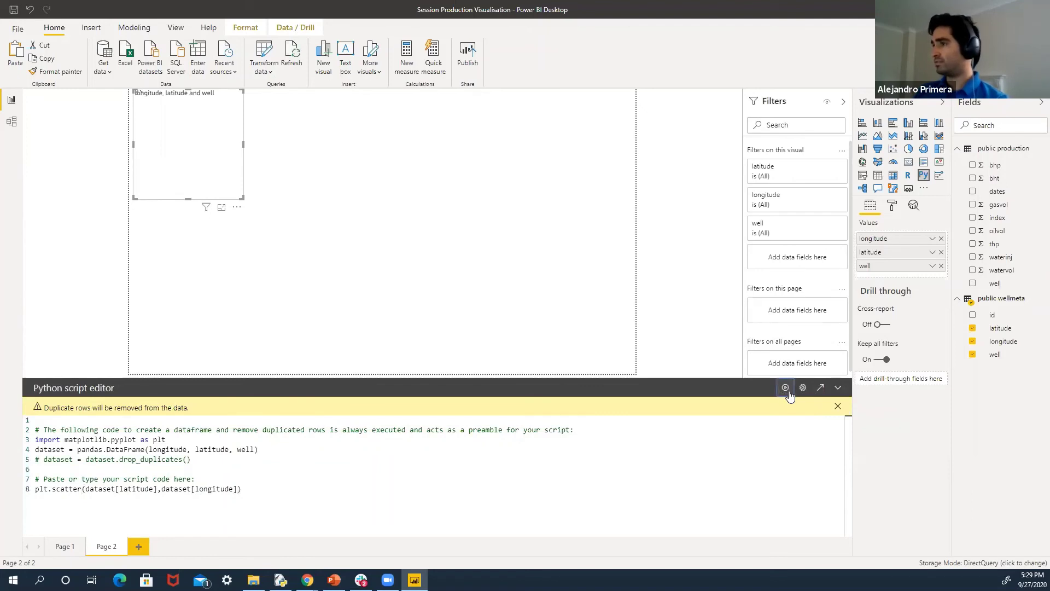
Dismiss the Python visual's error details and enclose latitude and longitude in single quotes in the plt.scatter call
click(517, 330)
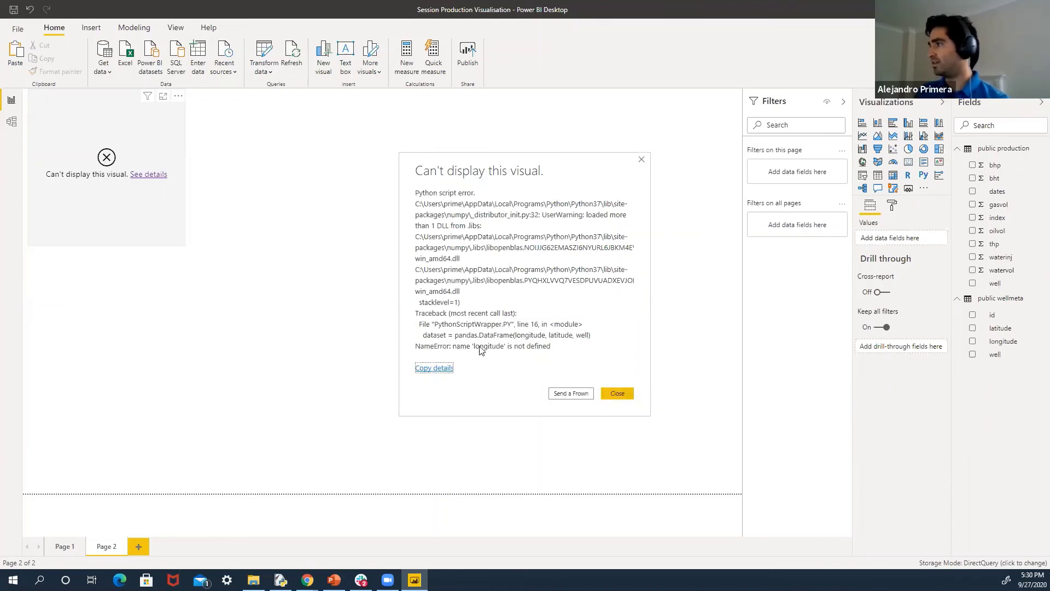
click(617, 394)
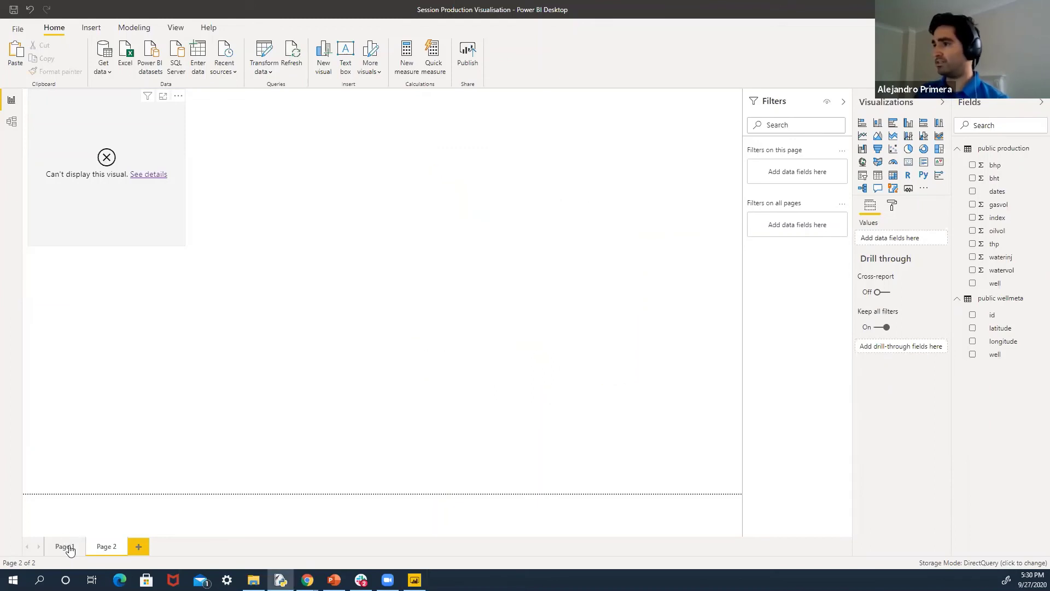
click(105, 232)
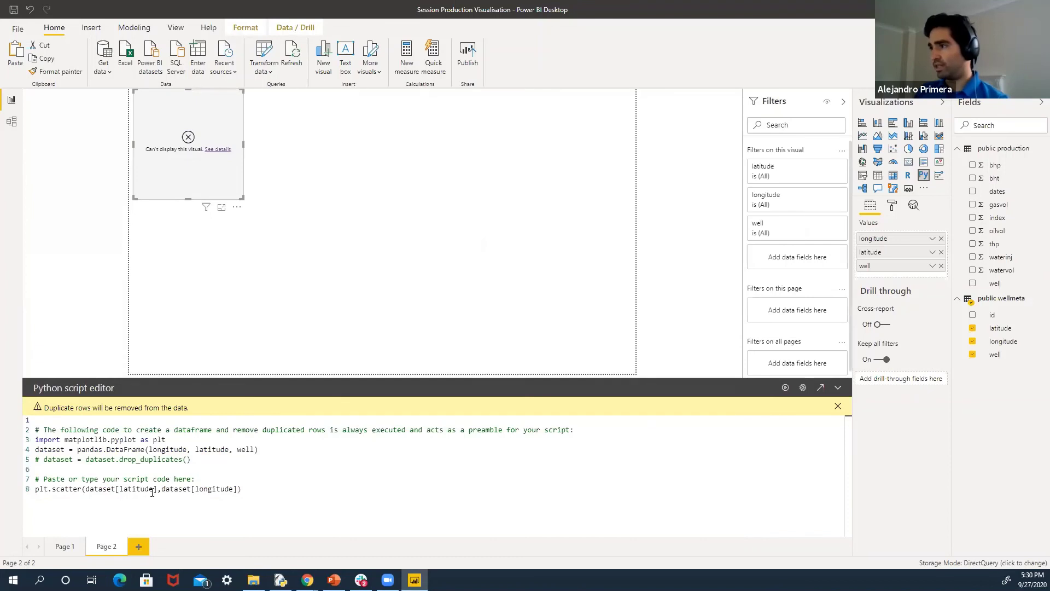
double_click(141, 489)
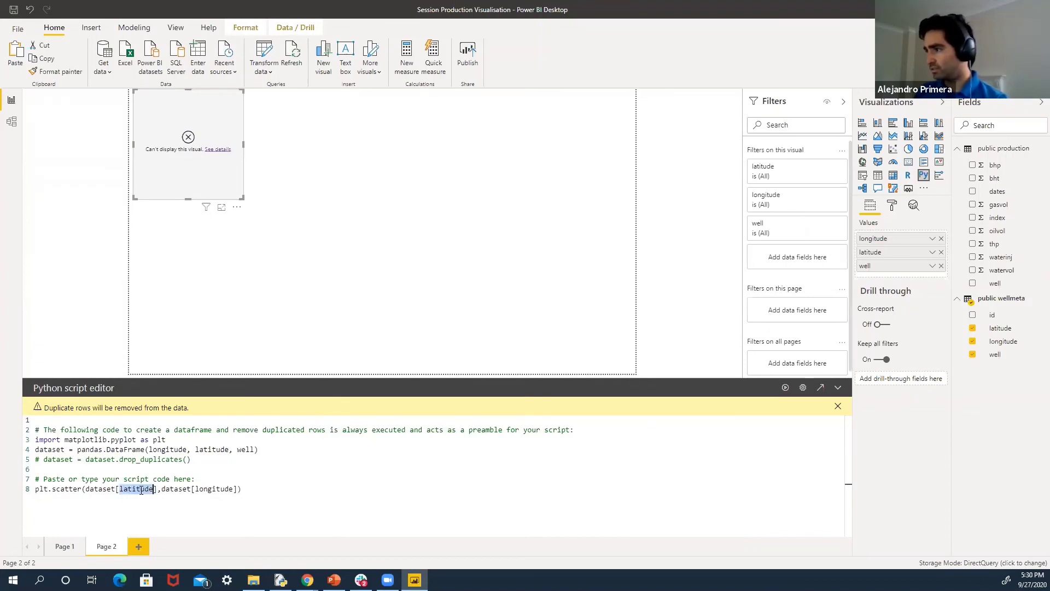
text(')
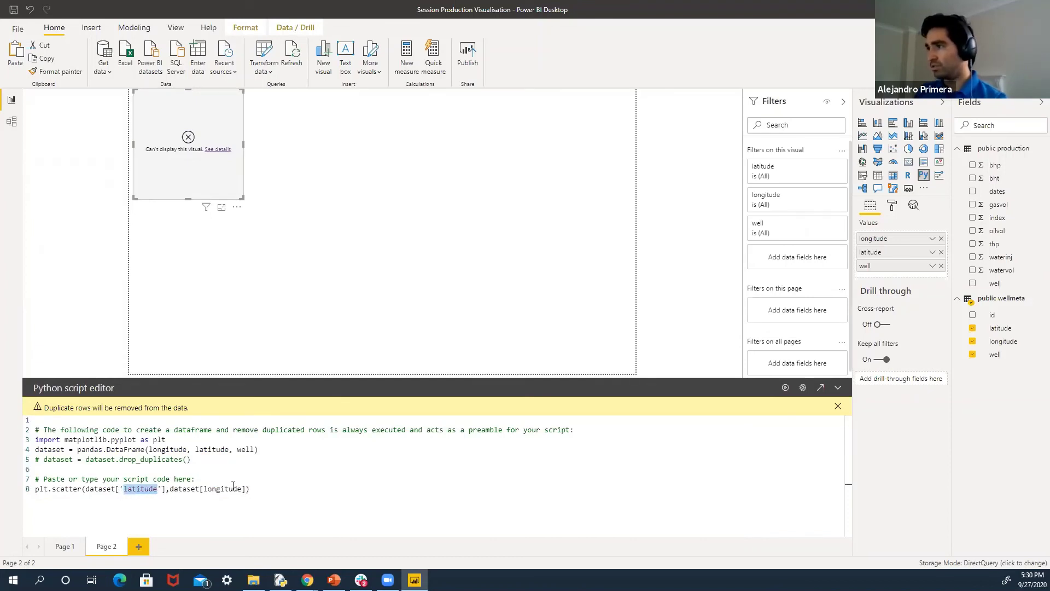
double_click(233, 488)
text(')
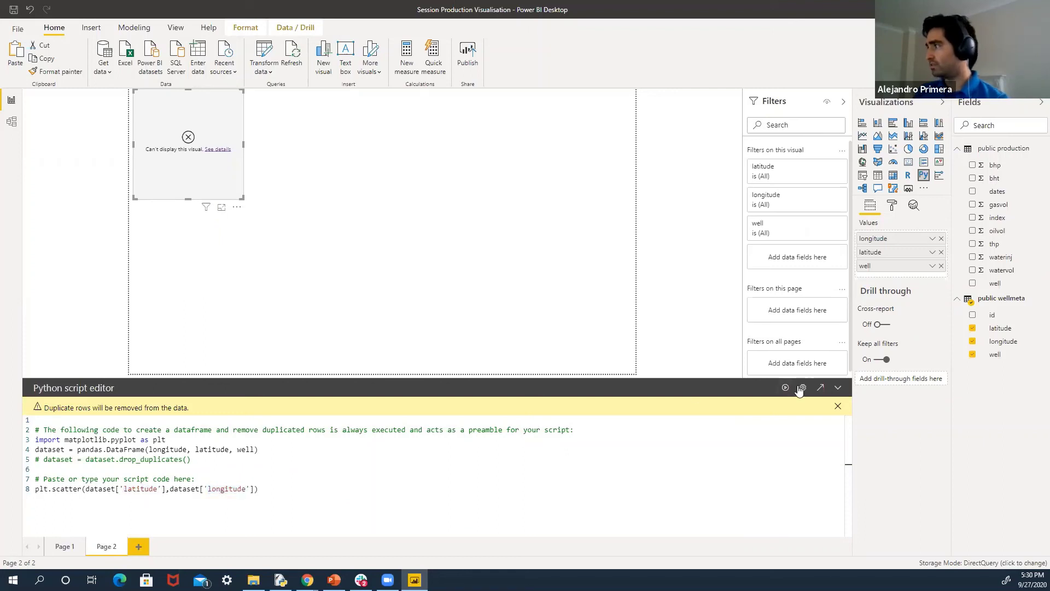
Run the Python visual's script with the quoted column names and read the visual's error details
click(785, 387)
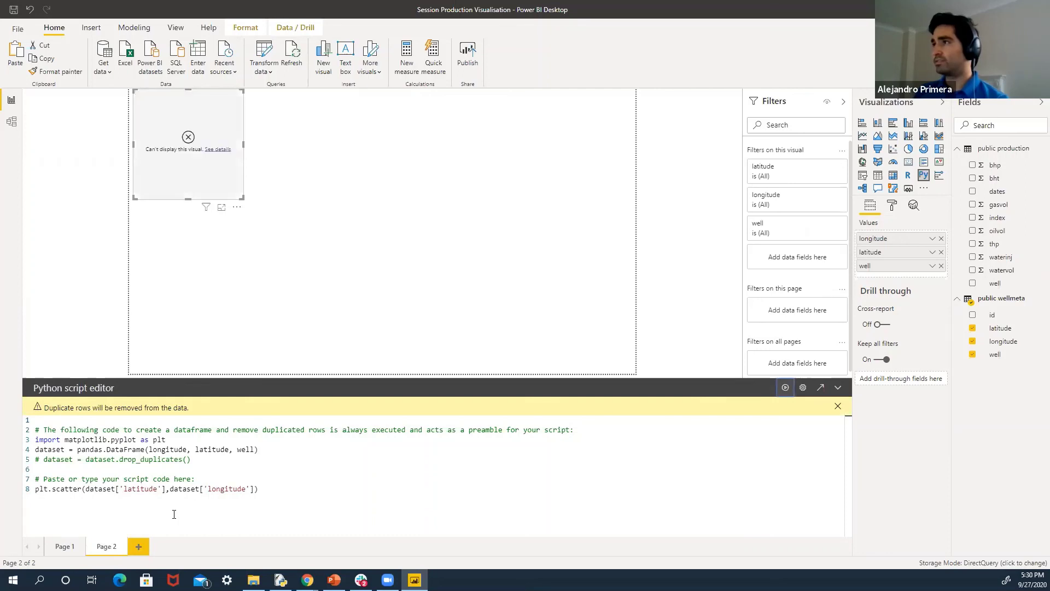
click(224, 150)
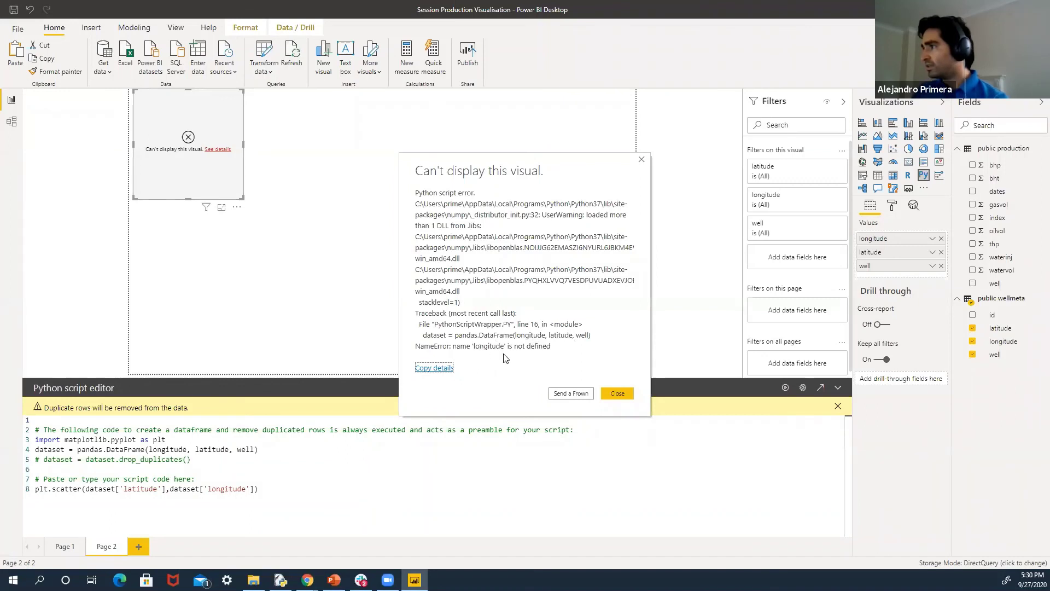
click(617, 394)
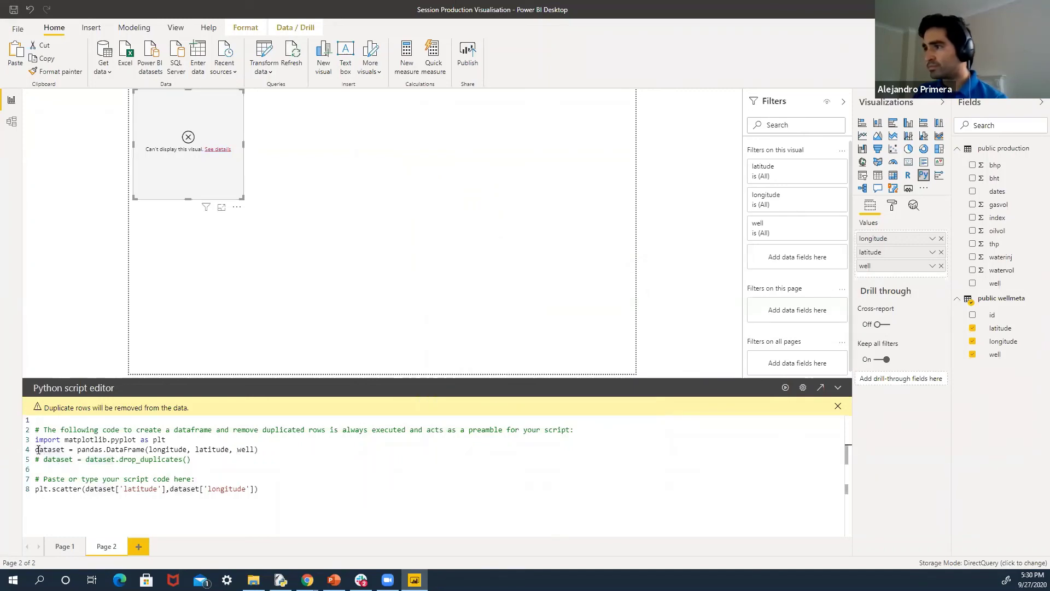
Comment out the dataset = pandas.DataFrame(longitude, latitude, well) line in the Python script with a leading #
text(#)
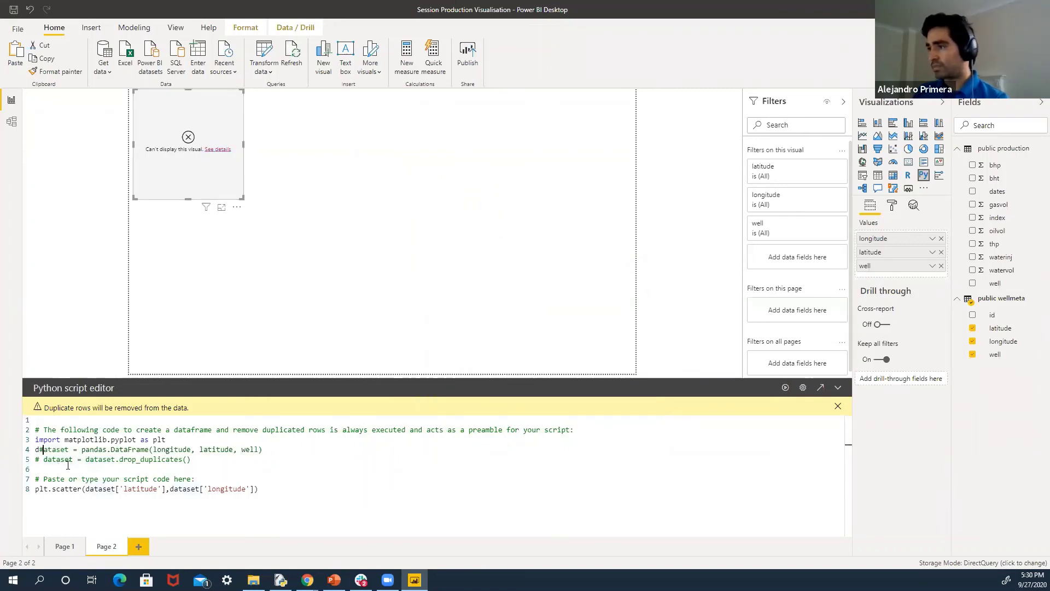
key(BackSpace)
key(BackSpace)
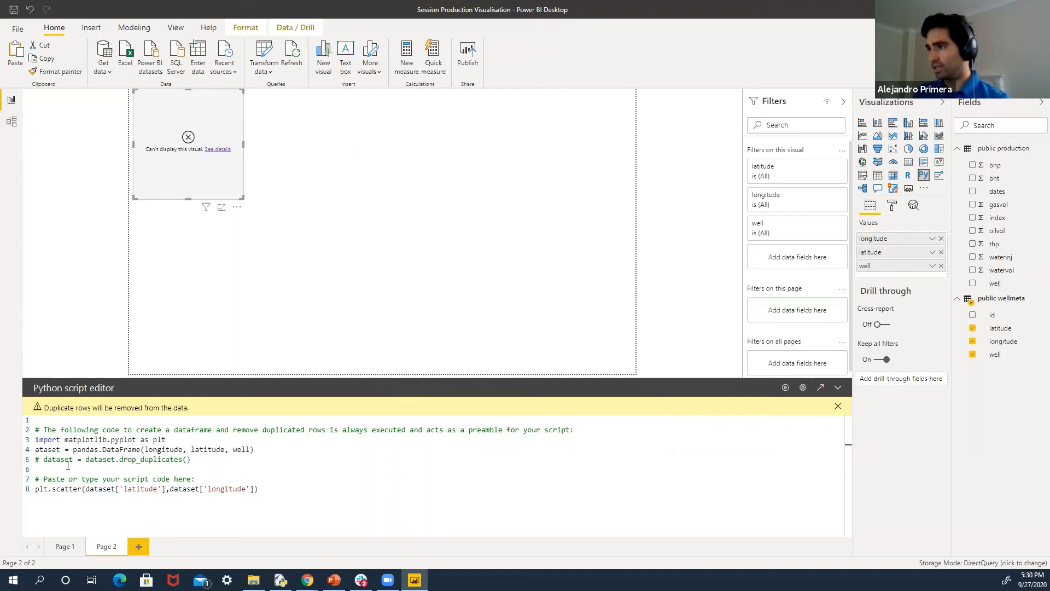
text(#d)
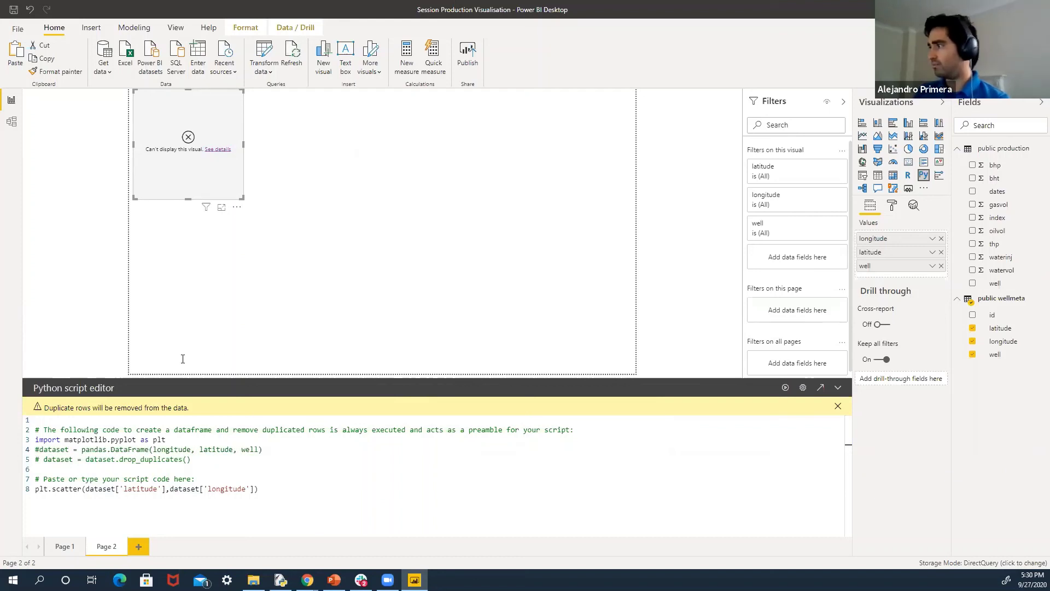
Rerun the script with the DataFrame line commented out and check the Python visual's error details
click(786, 388)
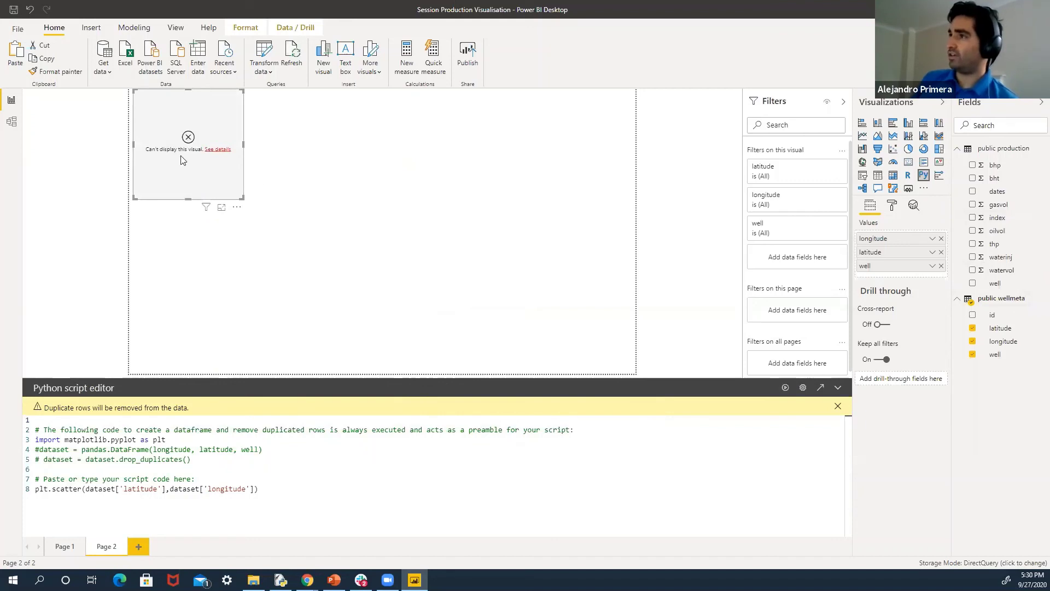
click(218, 150)
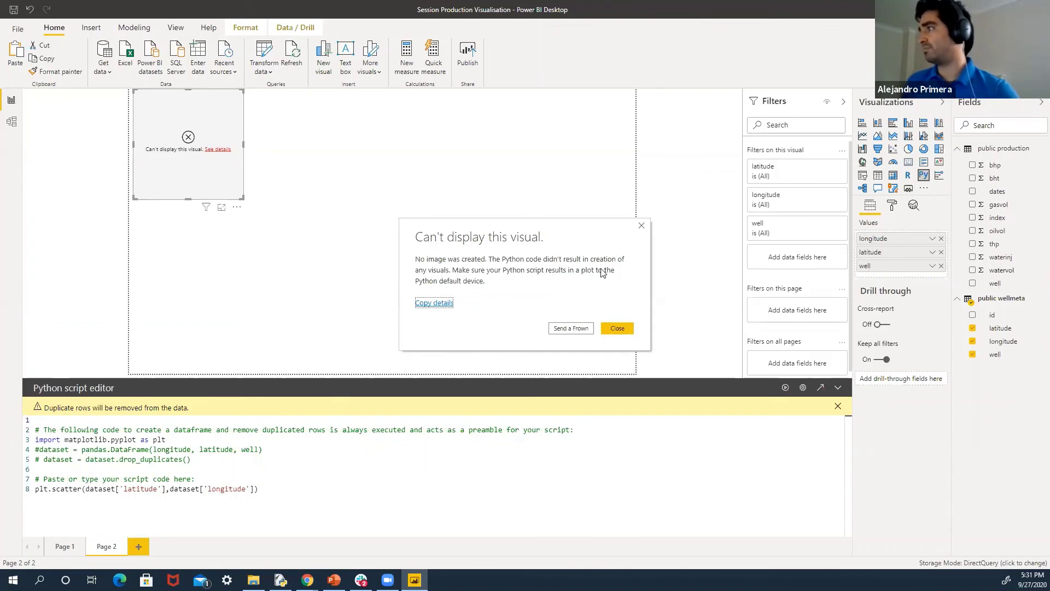
click(617, 329)
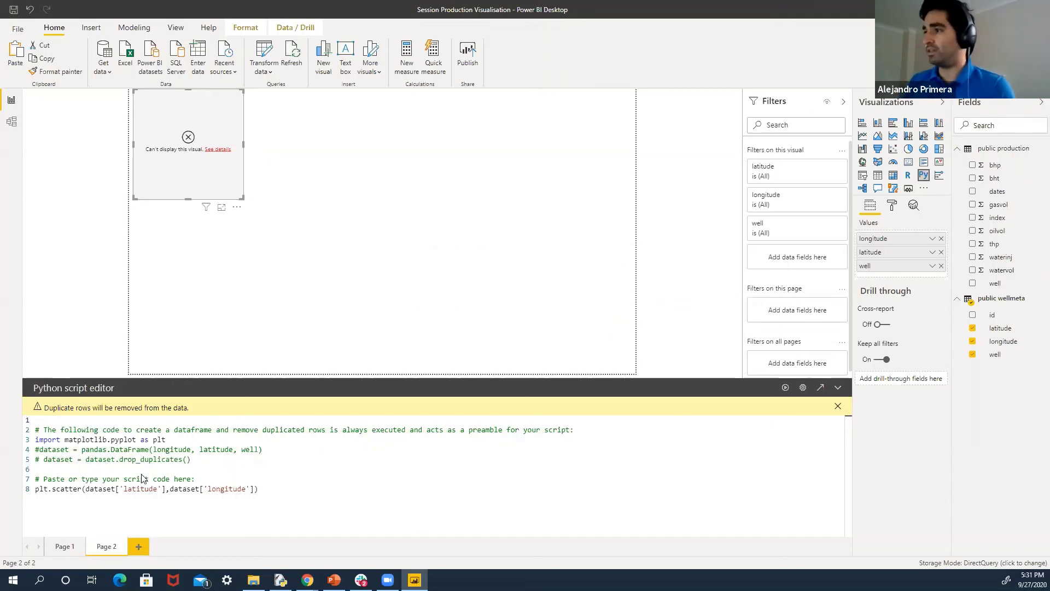
Highlight the whole Python script, deselect the Python visual and return to Page 1 of the report
click(264, 490)
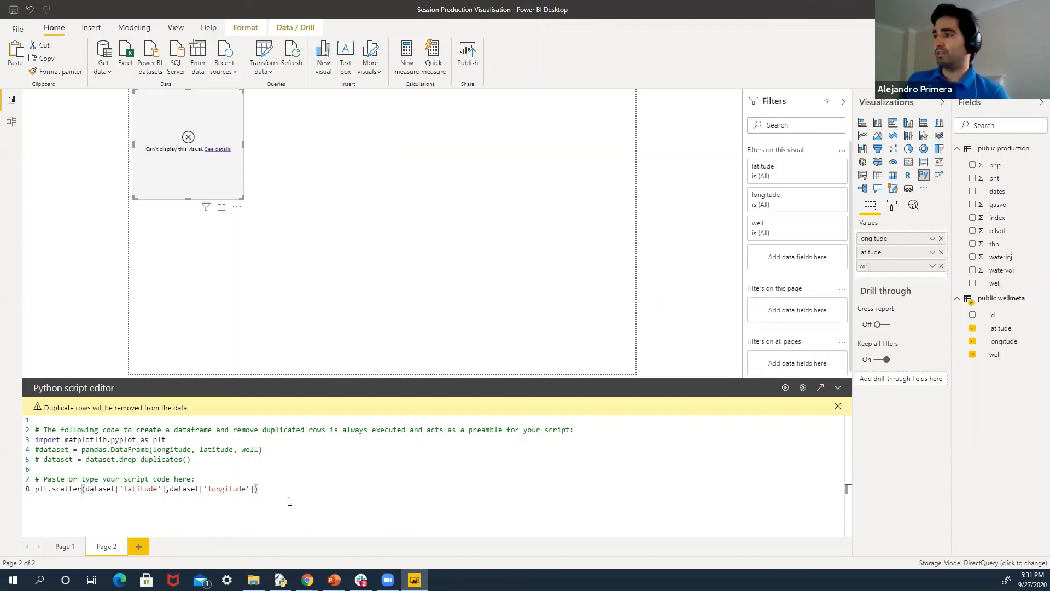
drag(289, 489, 8, 421)
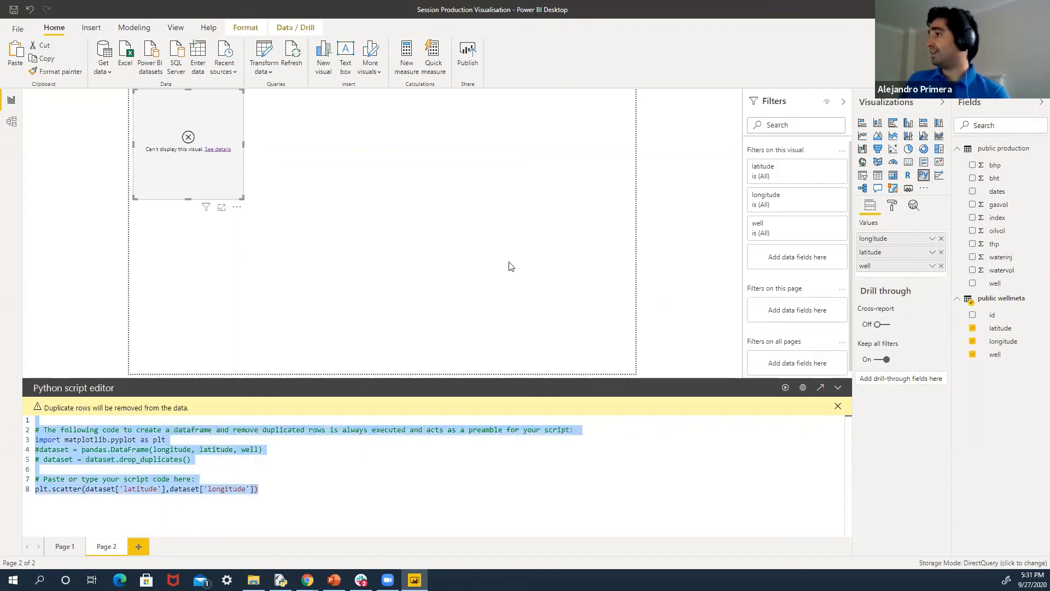
click(675, 178)
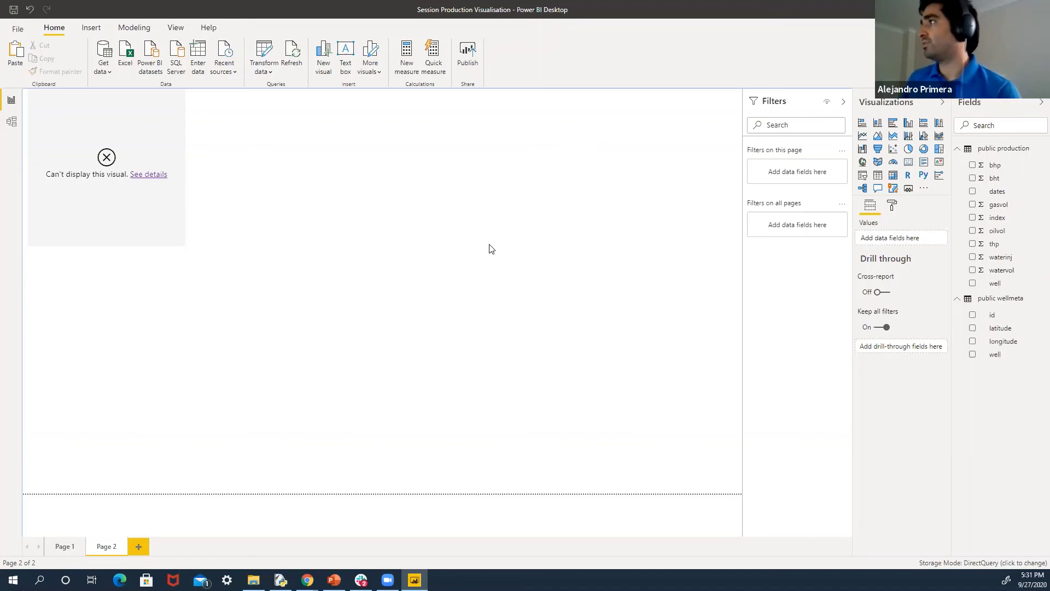
click(57, 547)
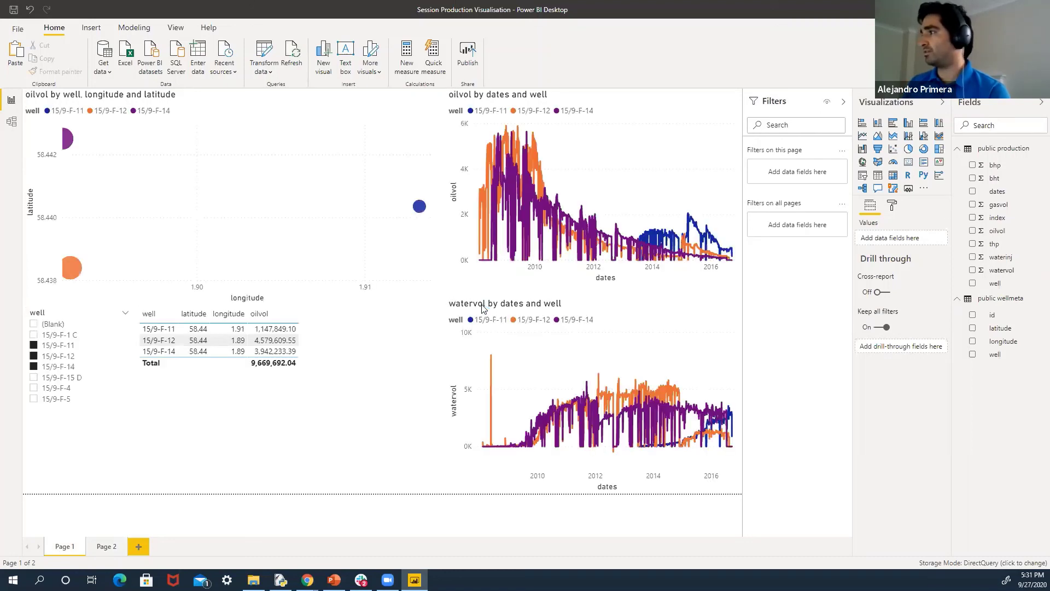
key(alt+F4)
click(530, 307)
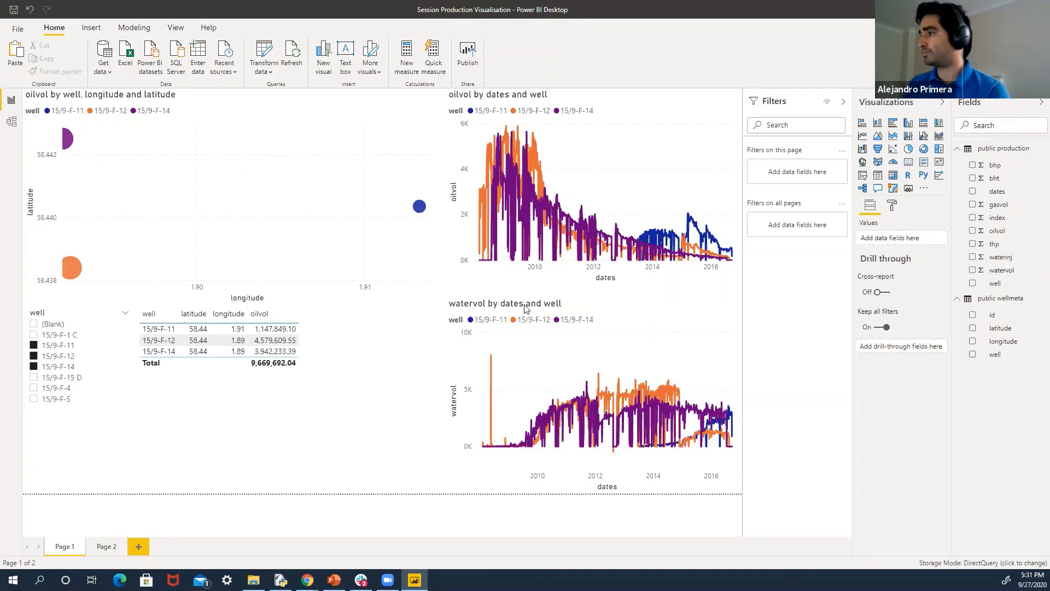